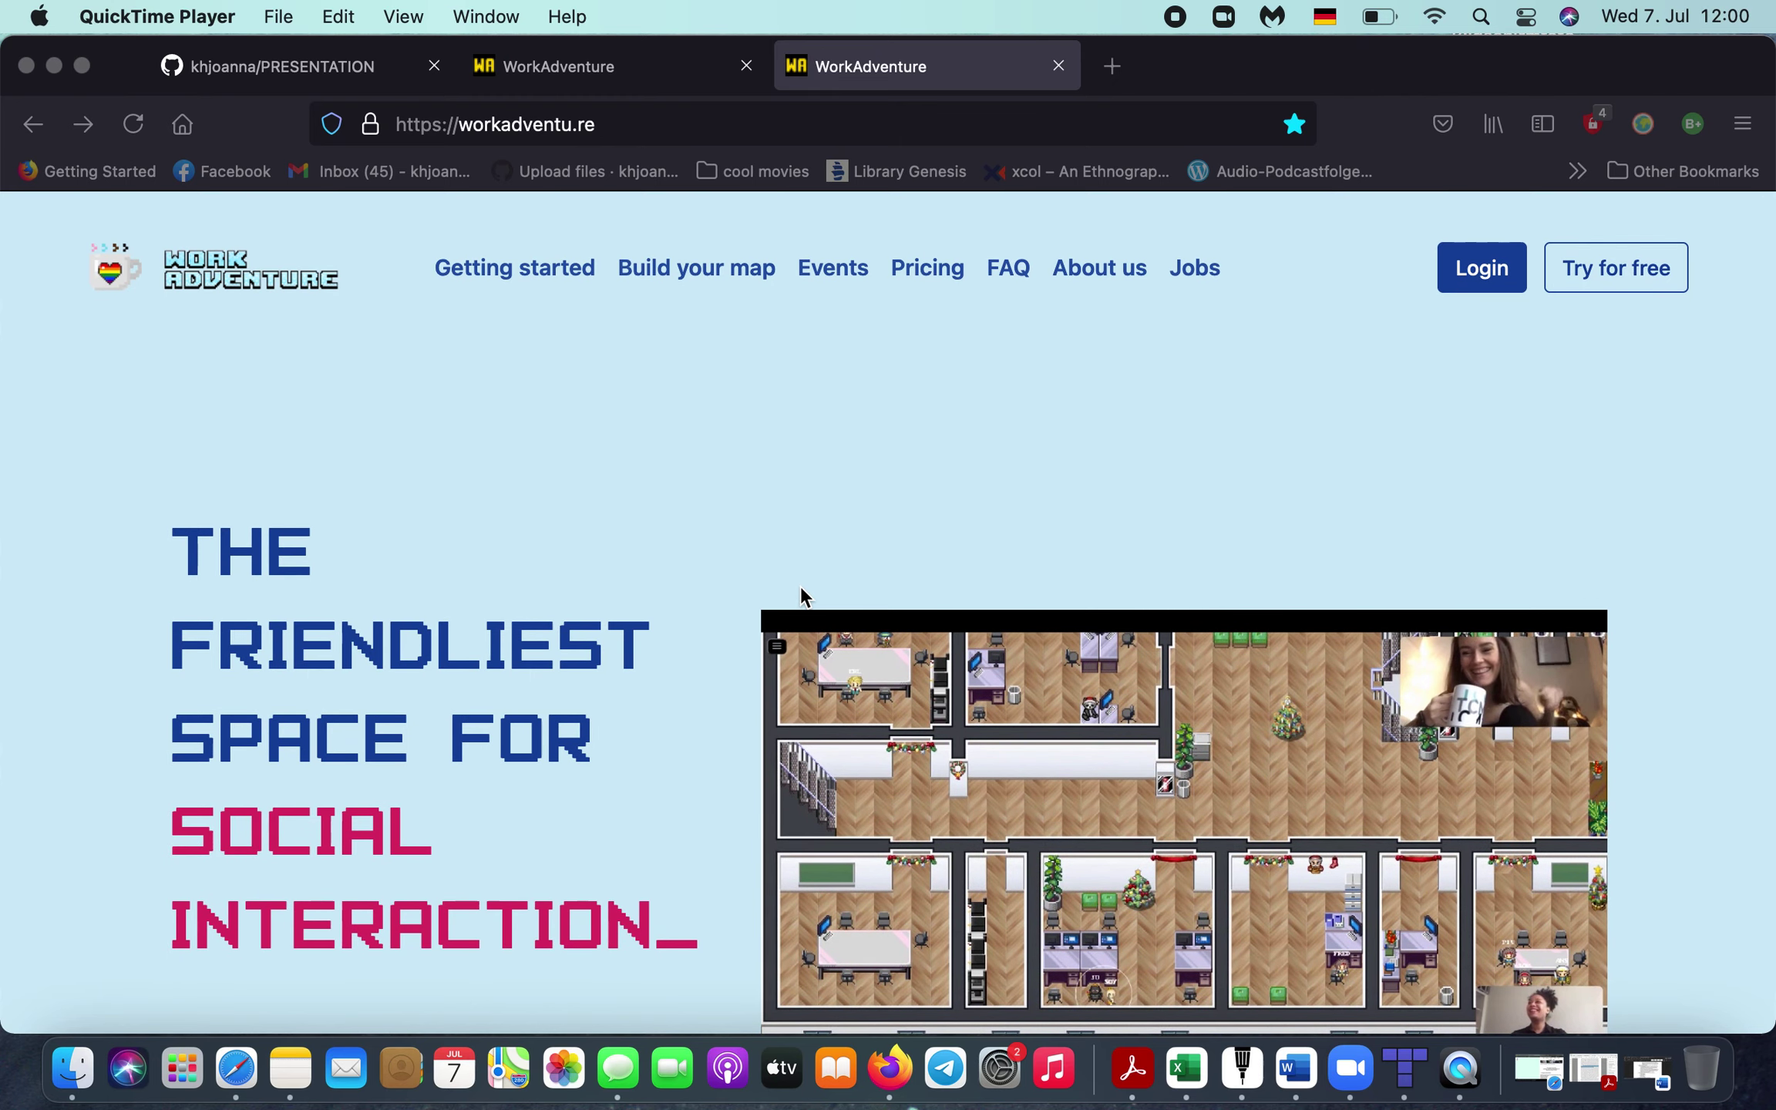
- Open WorkAdventure's Build your map guide and read the list of tools needed to create a map
scroll(801, 586, "down", 2)
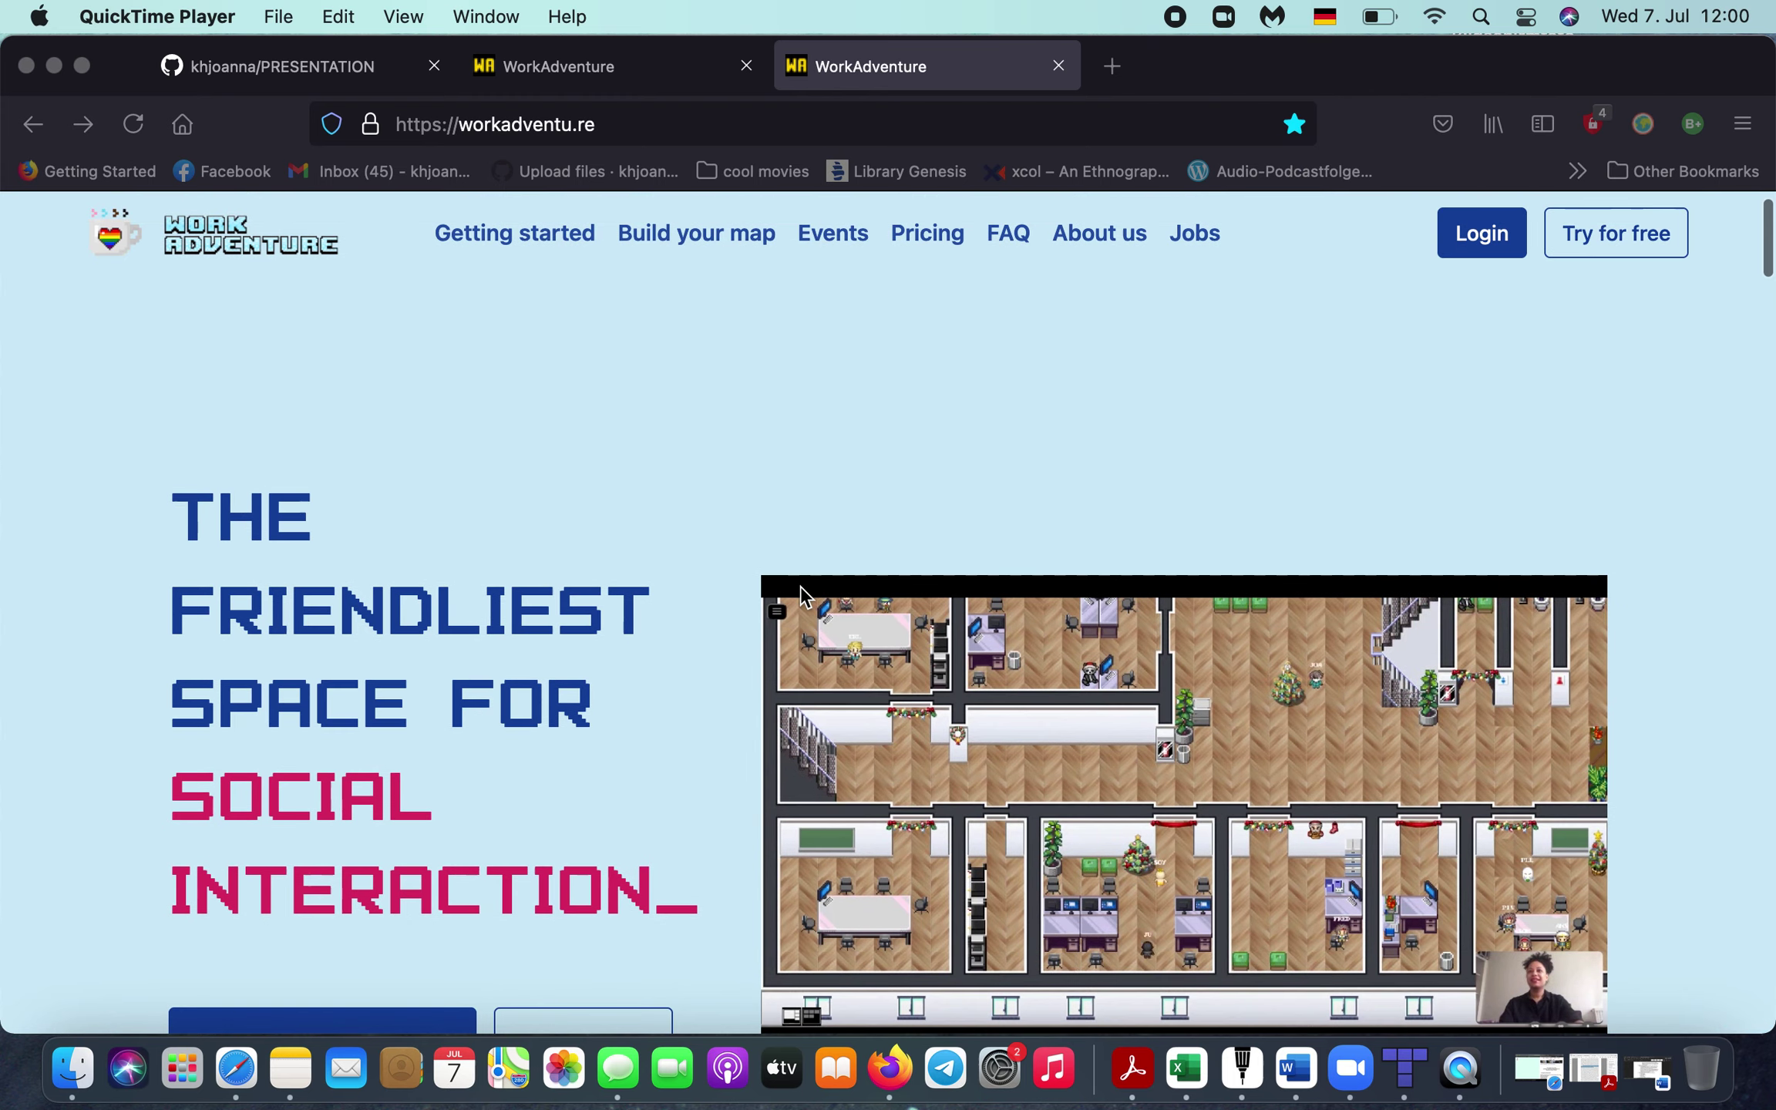
scroll(801, 595, "down", 3)
scroll(801, 595, "up", 3)
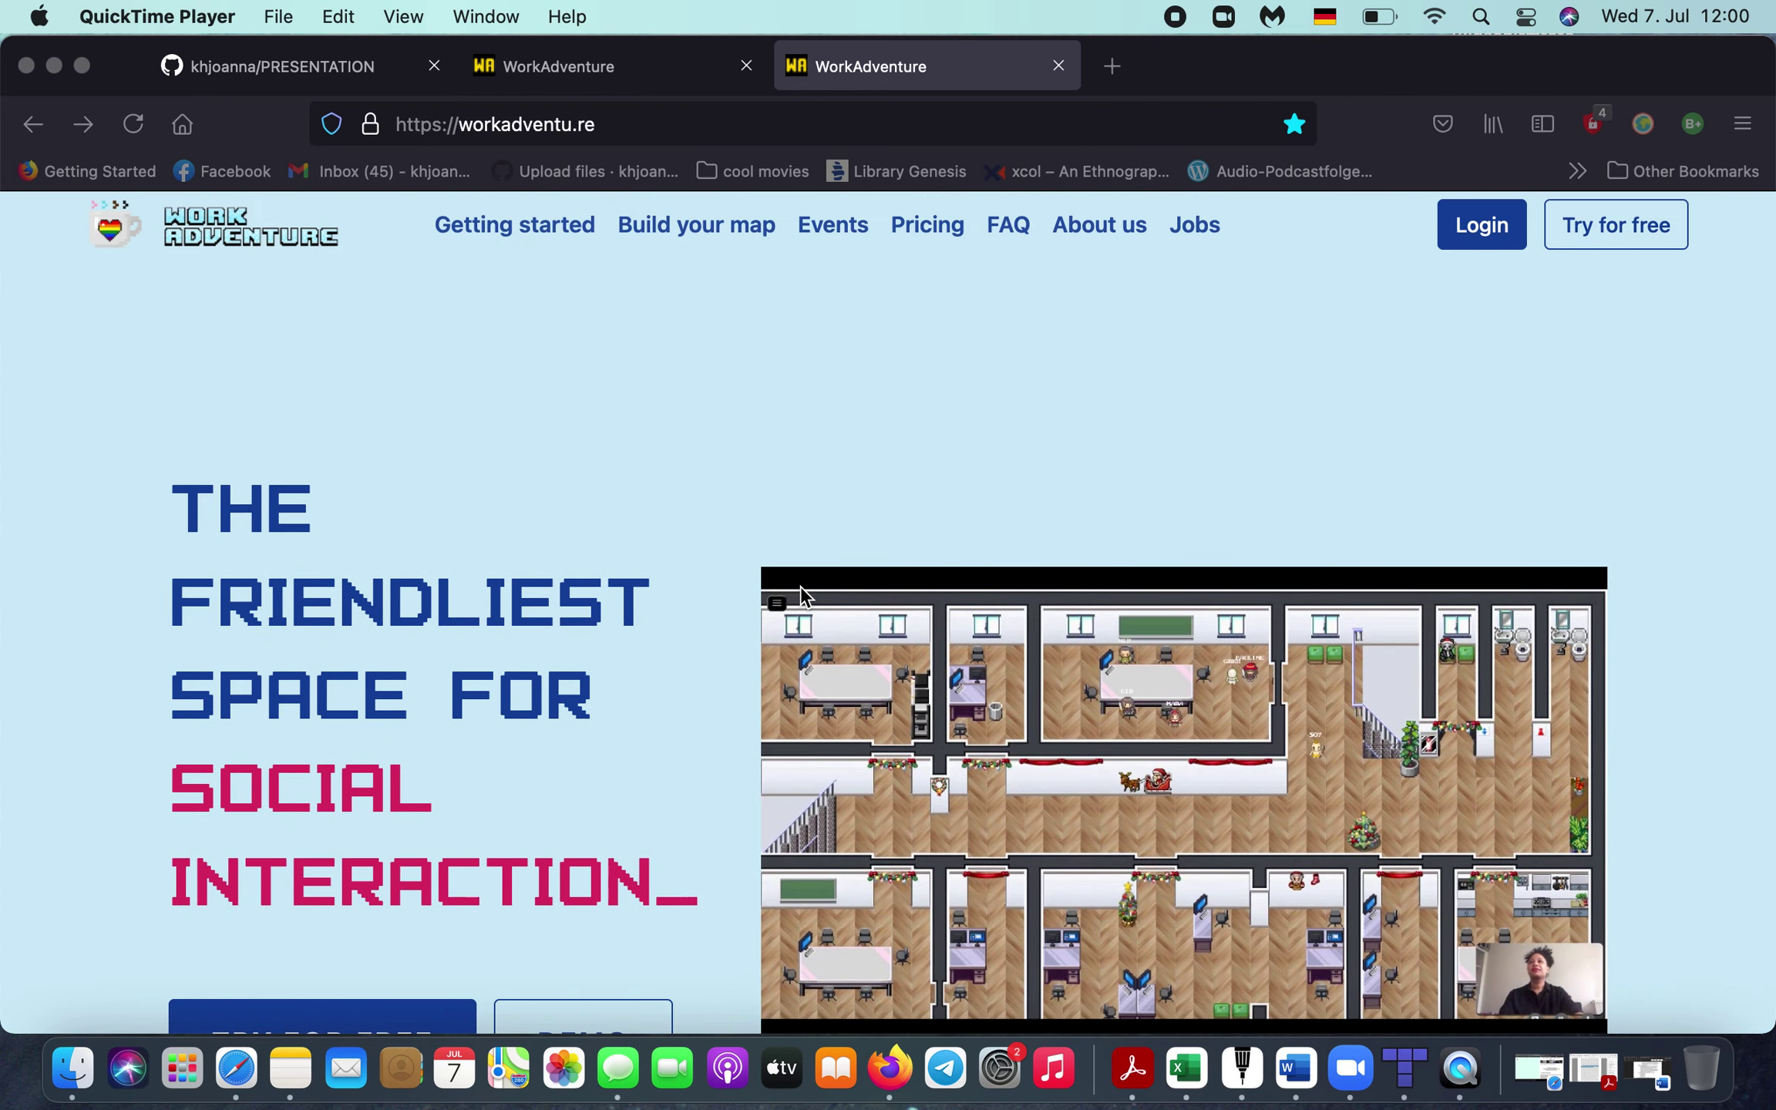
scroll(802, 595, "up", 2)
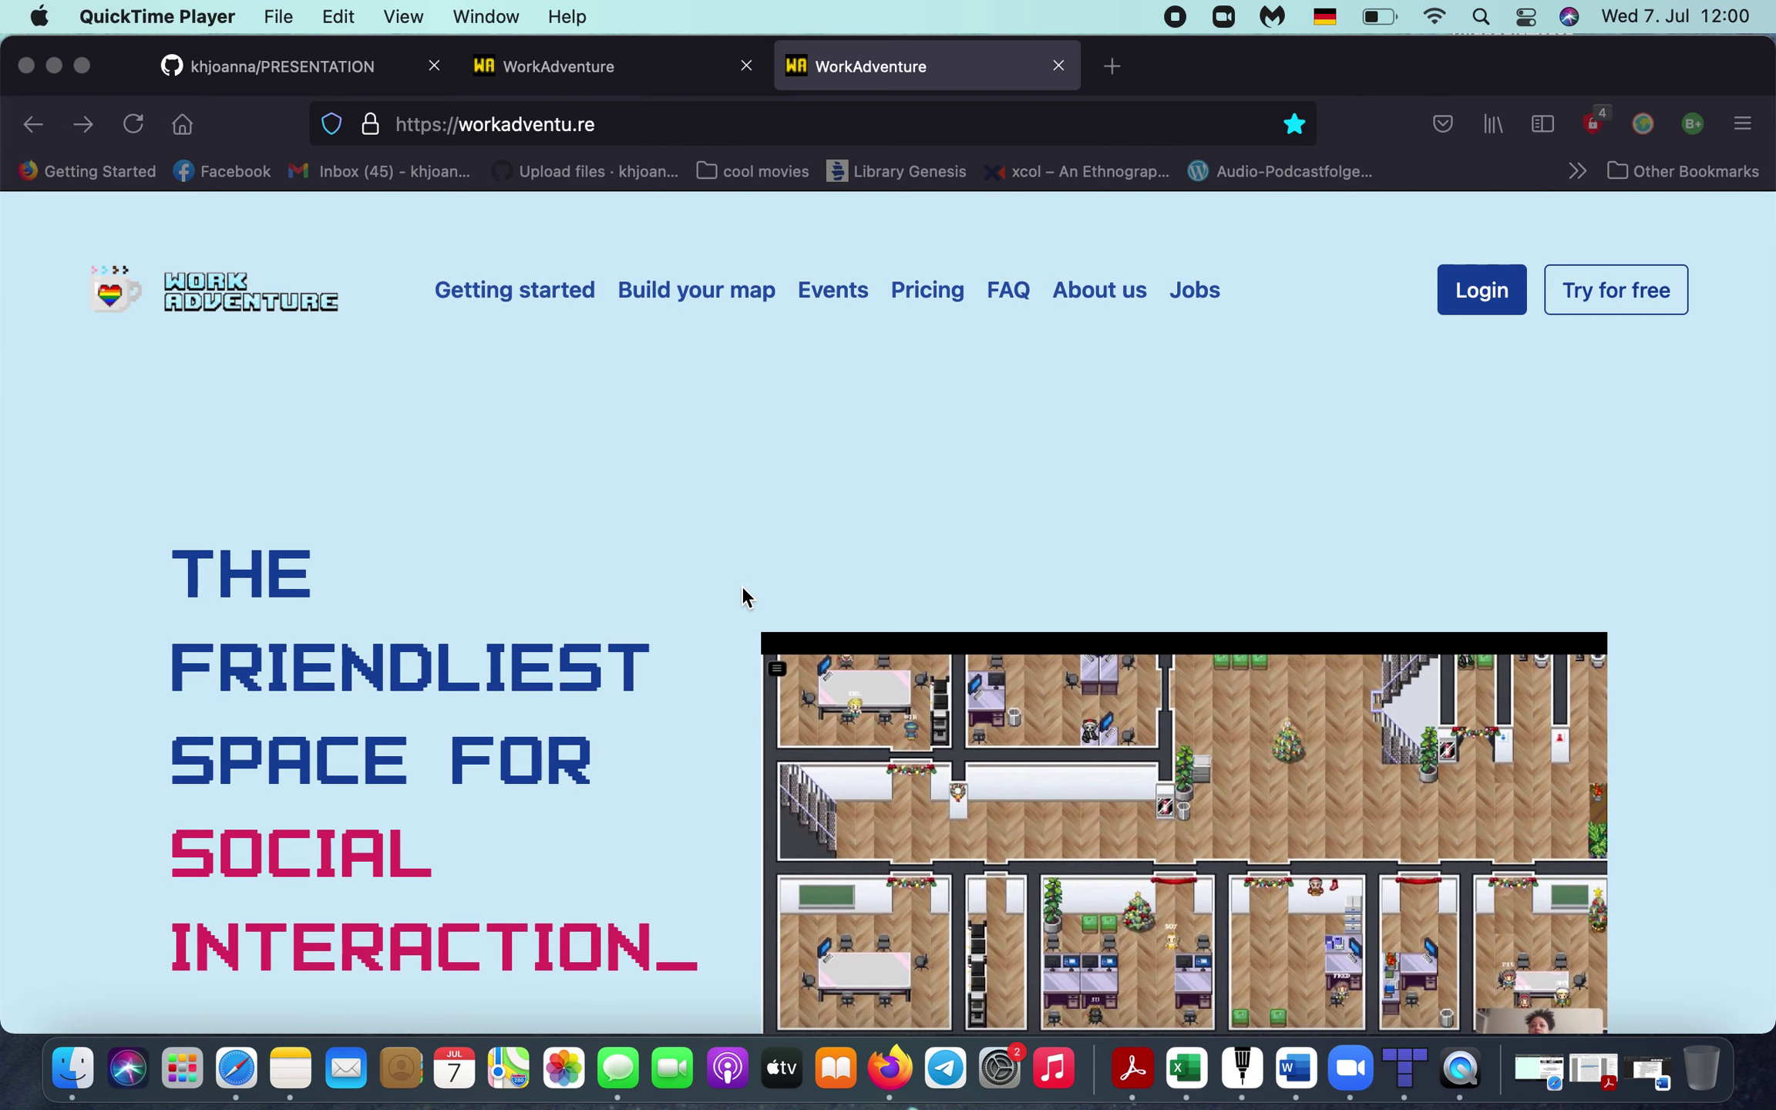
left_click(698, 299)
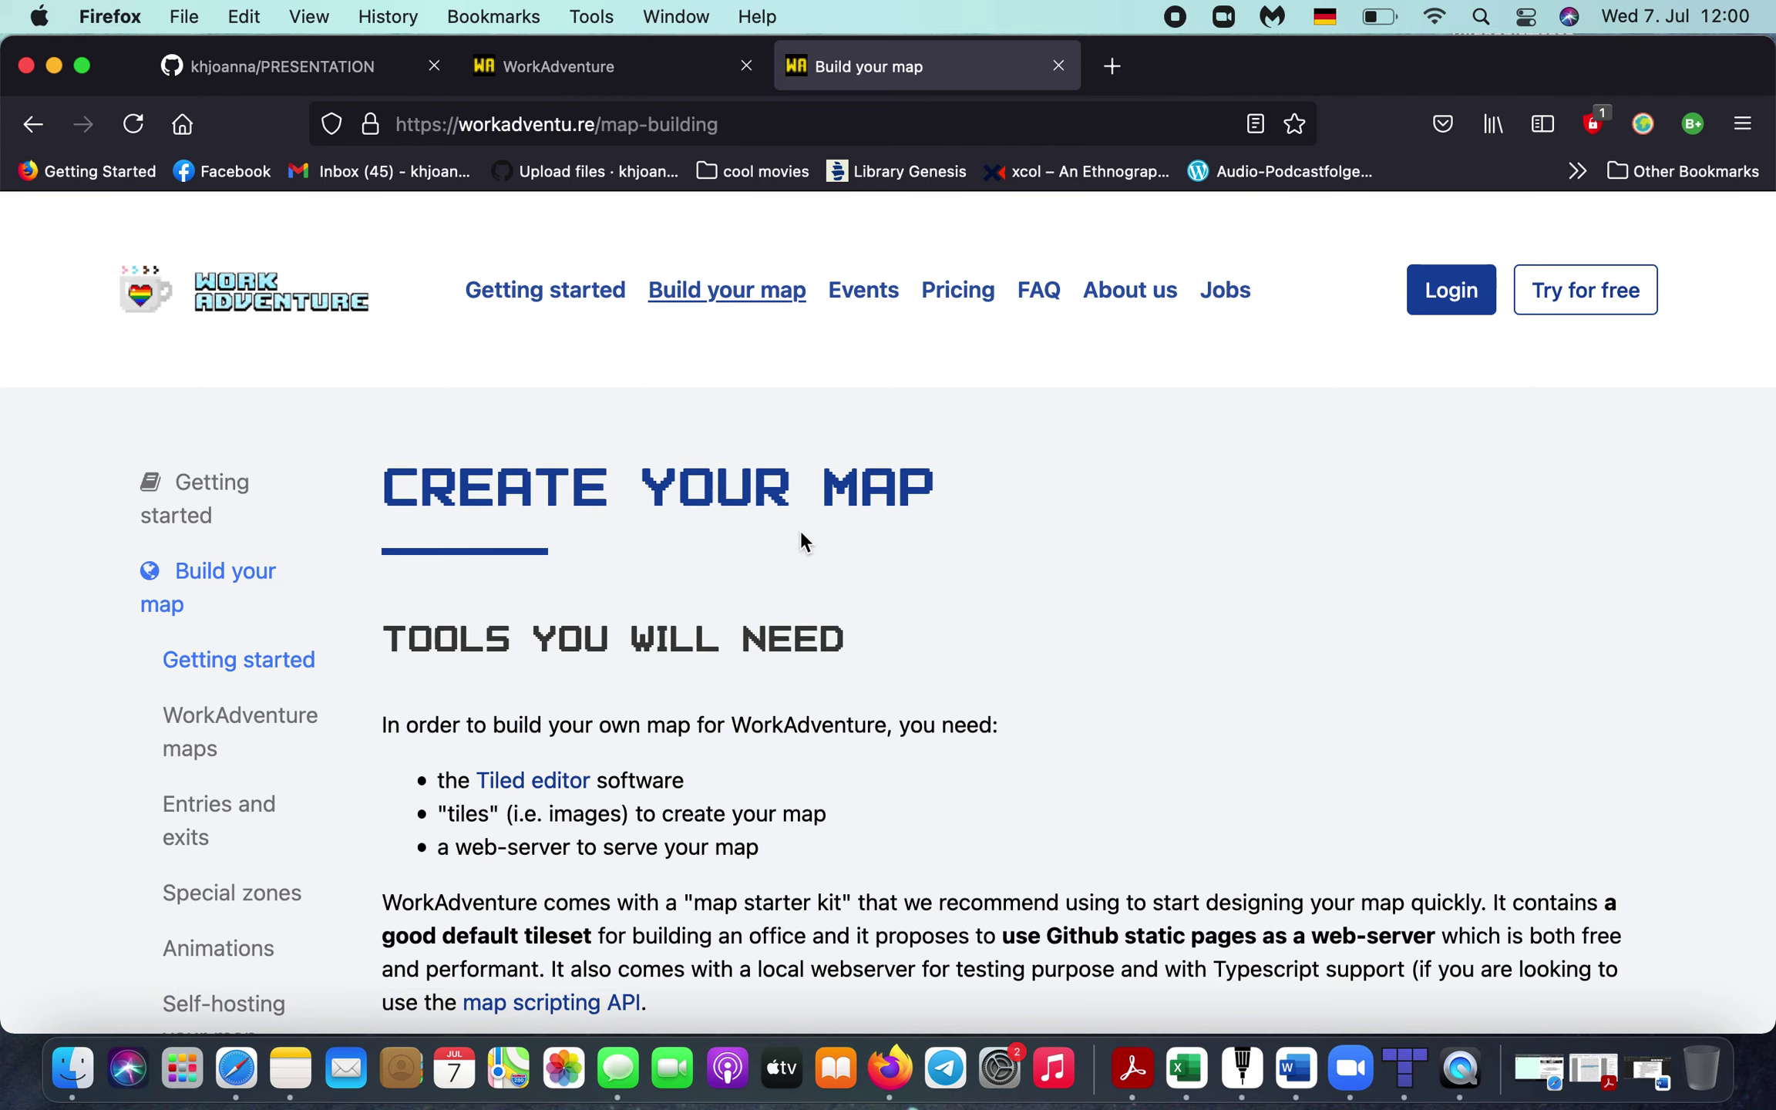
scroll(801, 533, "down", 3)
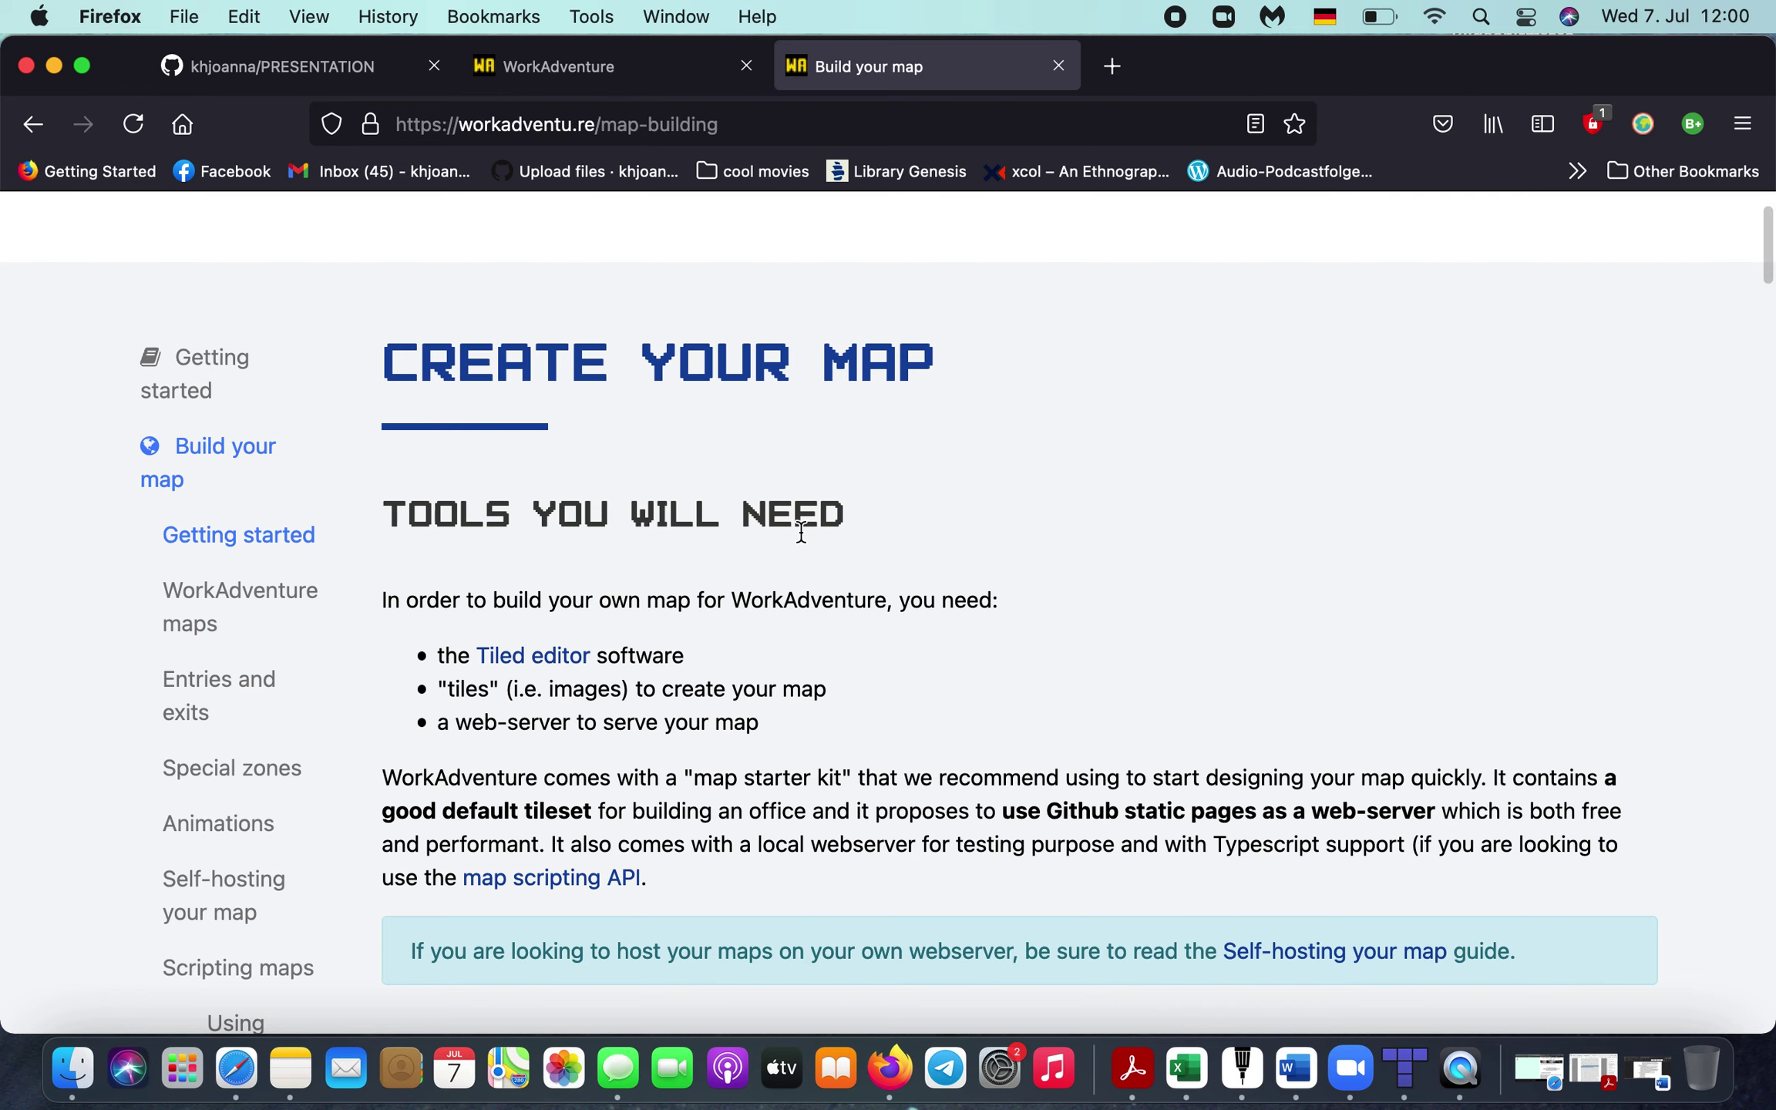
scroll(801, 531, "down", 5)
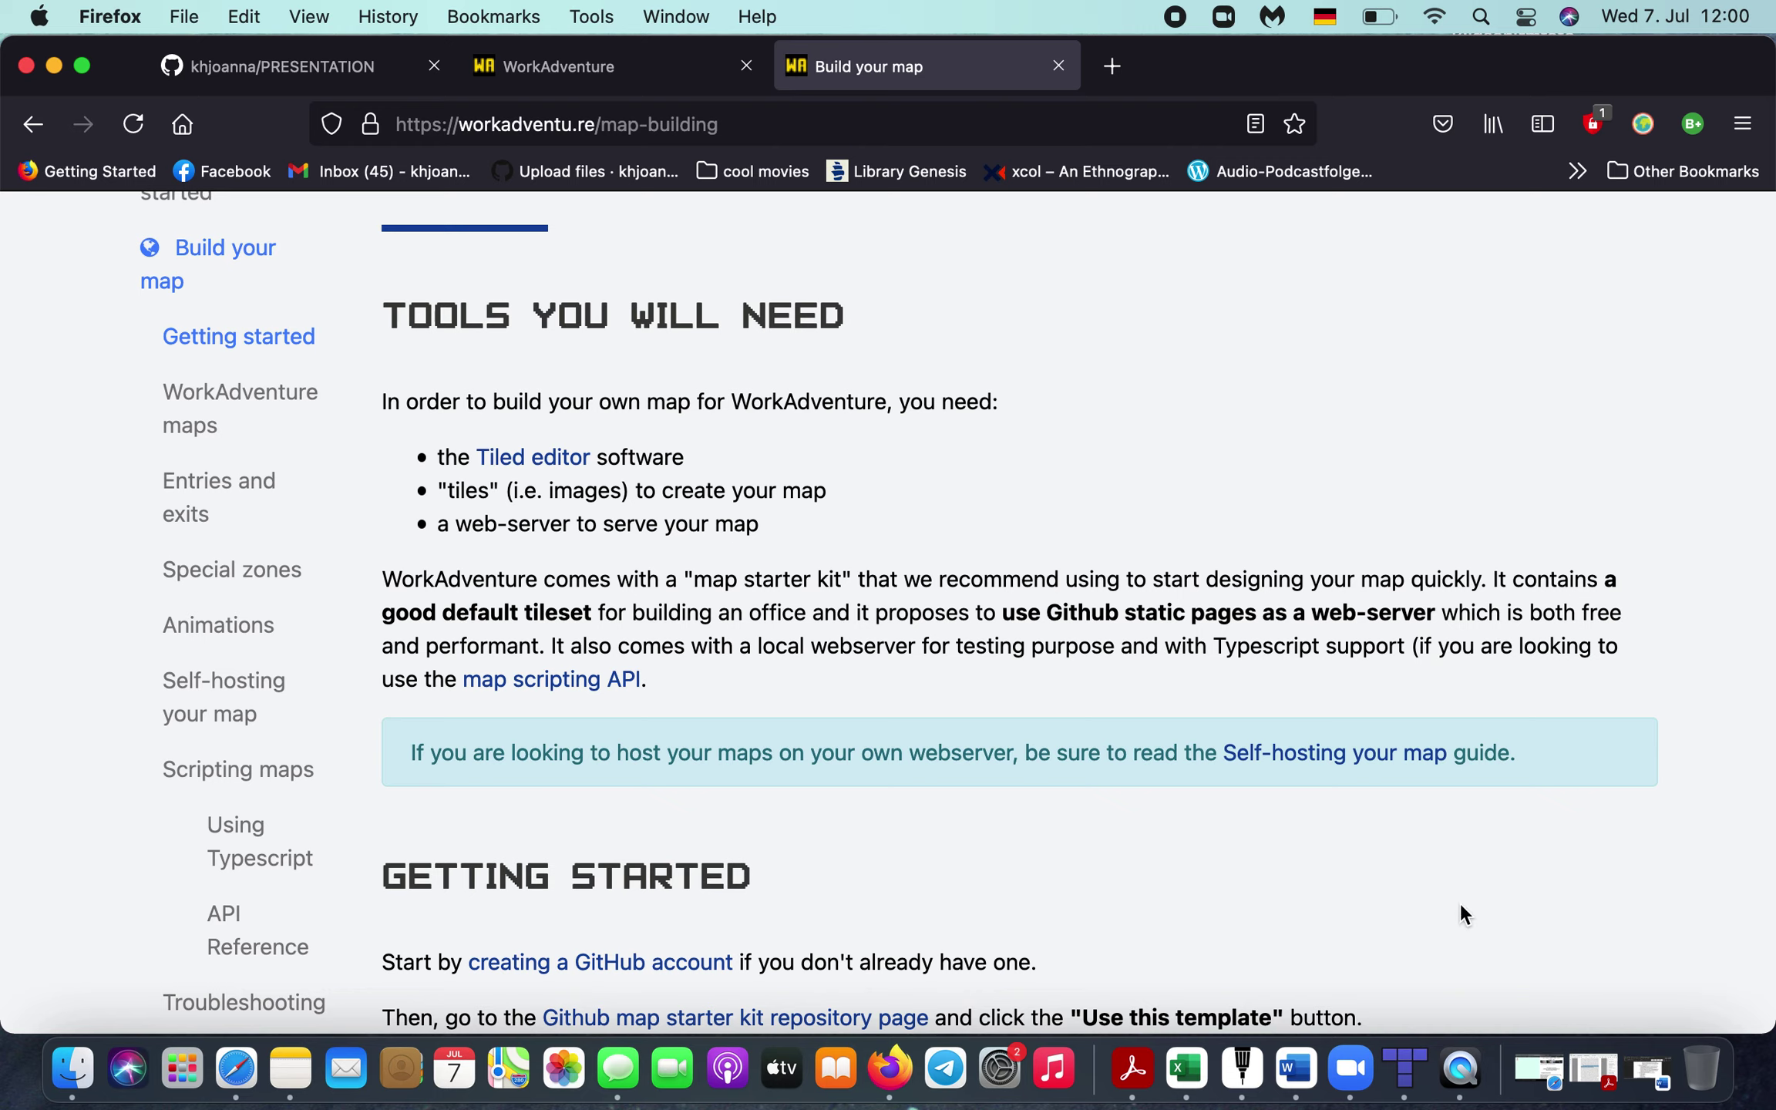
- Switch to Tiled and view the CEM_02.json and LAB_04.json maps
left_click(1406, 1068)
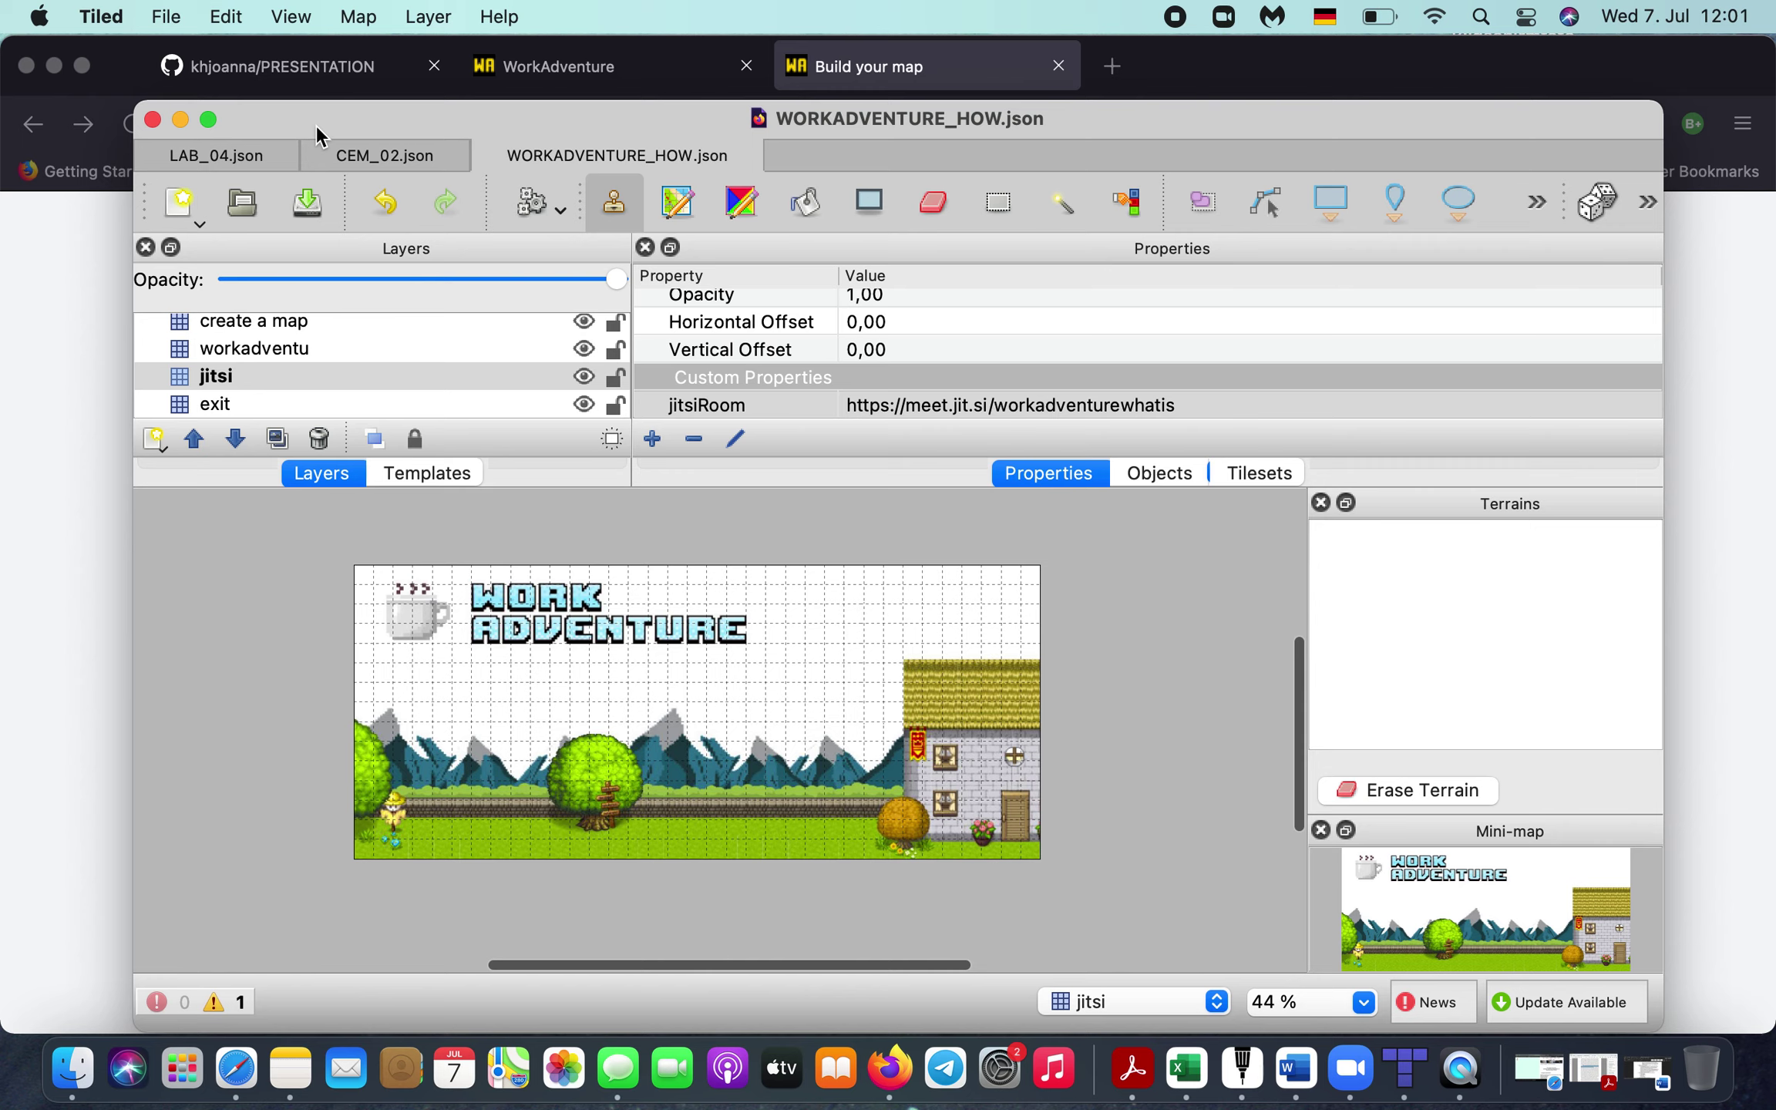
left_click_drag(316, 135, 313, 134)
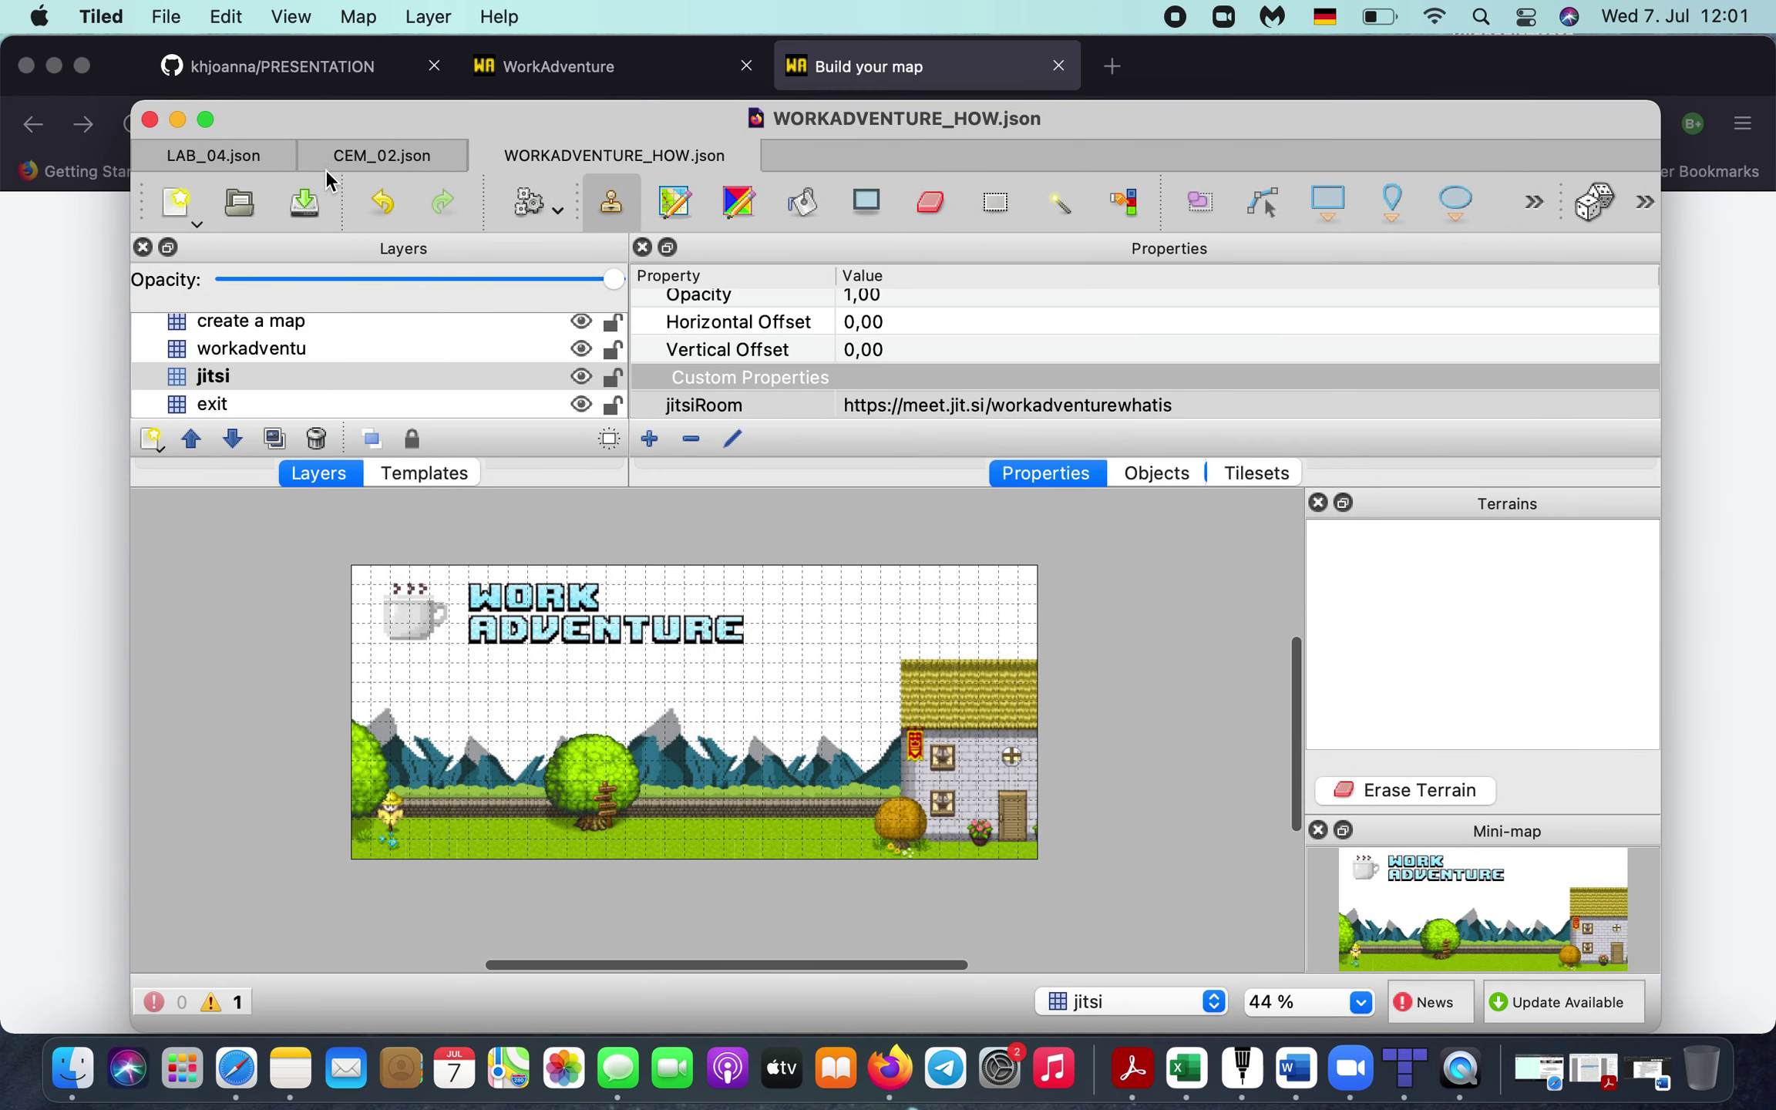
left_click(329, 160)
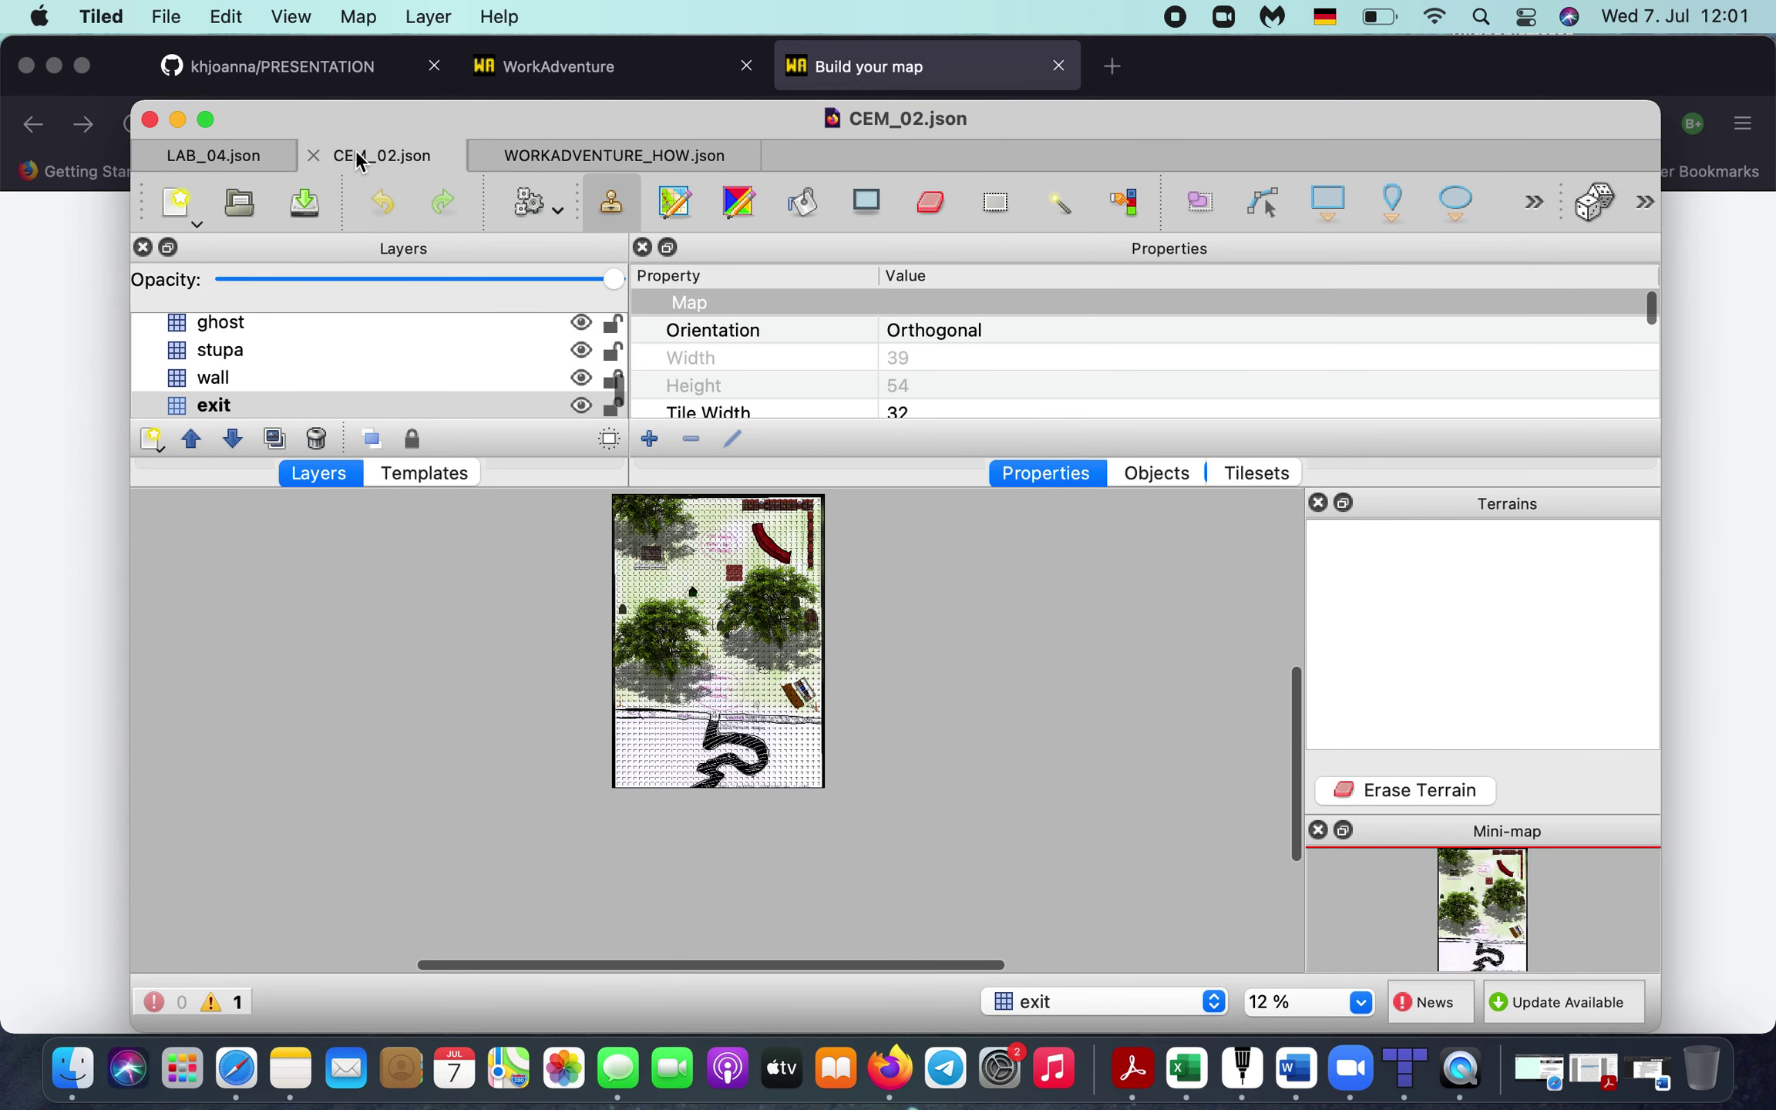
left_click(205, 155)
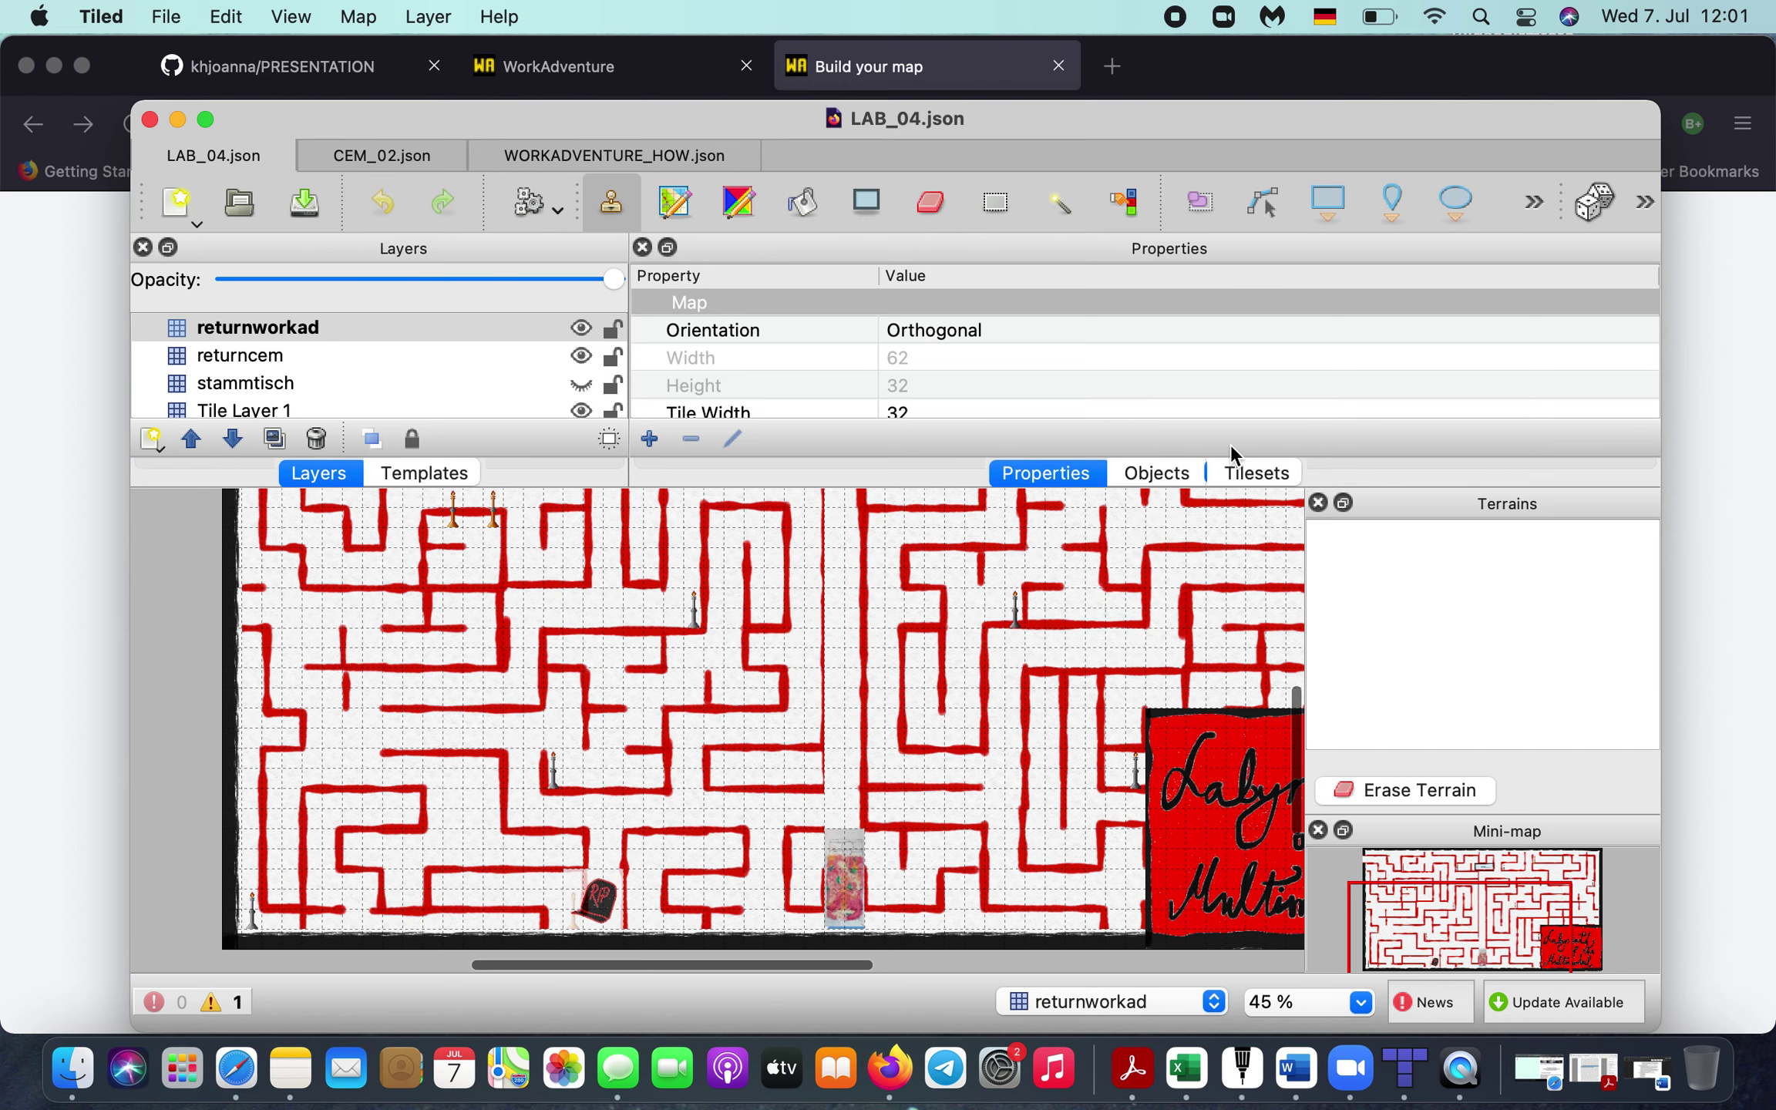
- Display the FRAME tileset of the LAB_04.json map and minimise the Tiled window
left_click(1152, 473)
left_click(1258, 473)
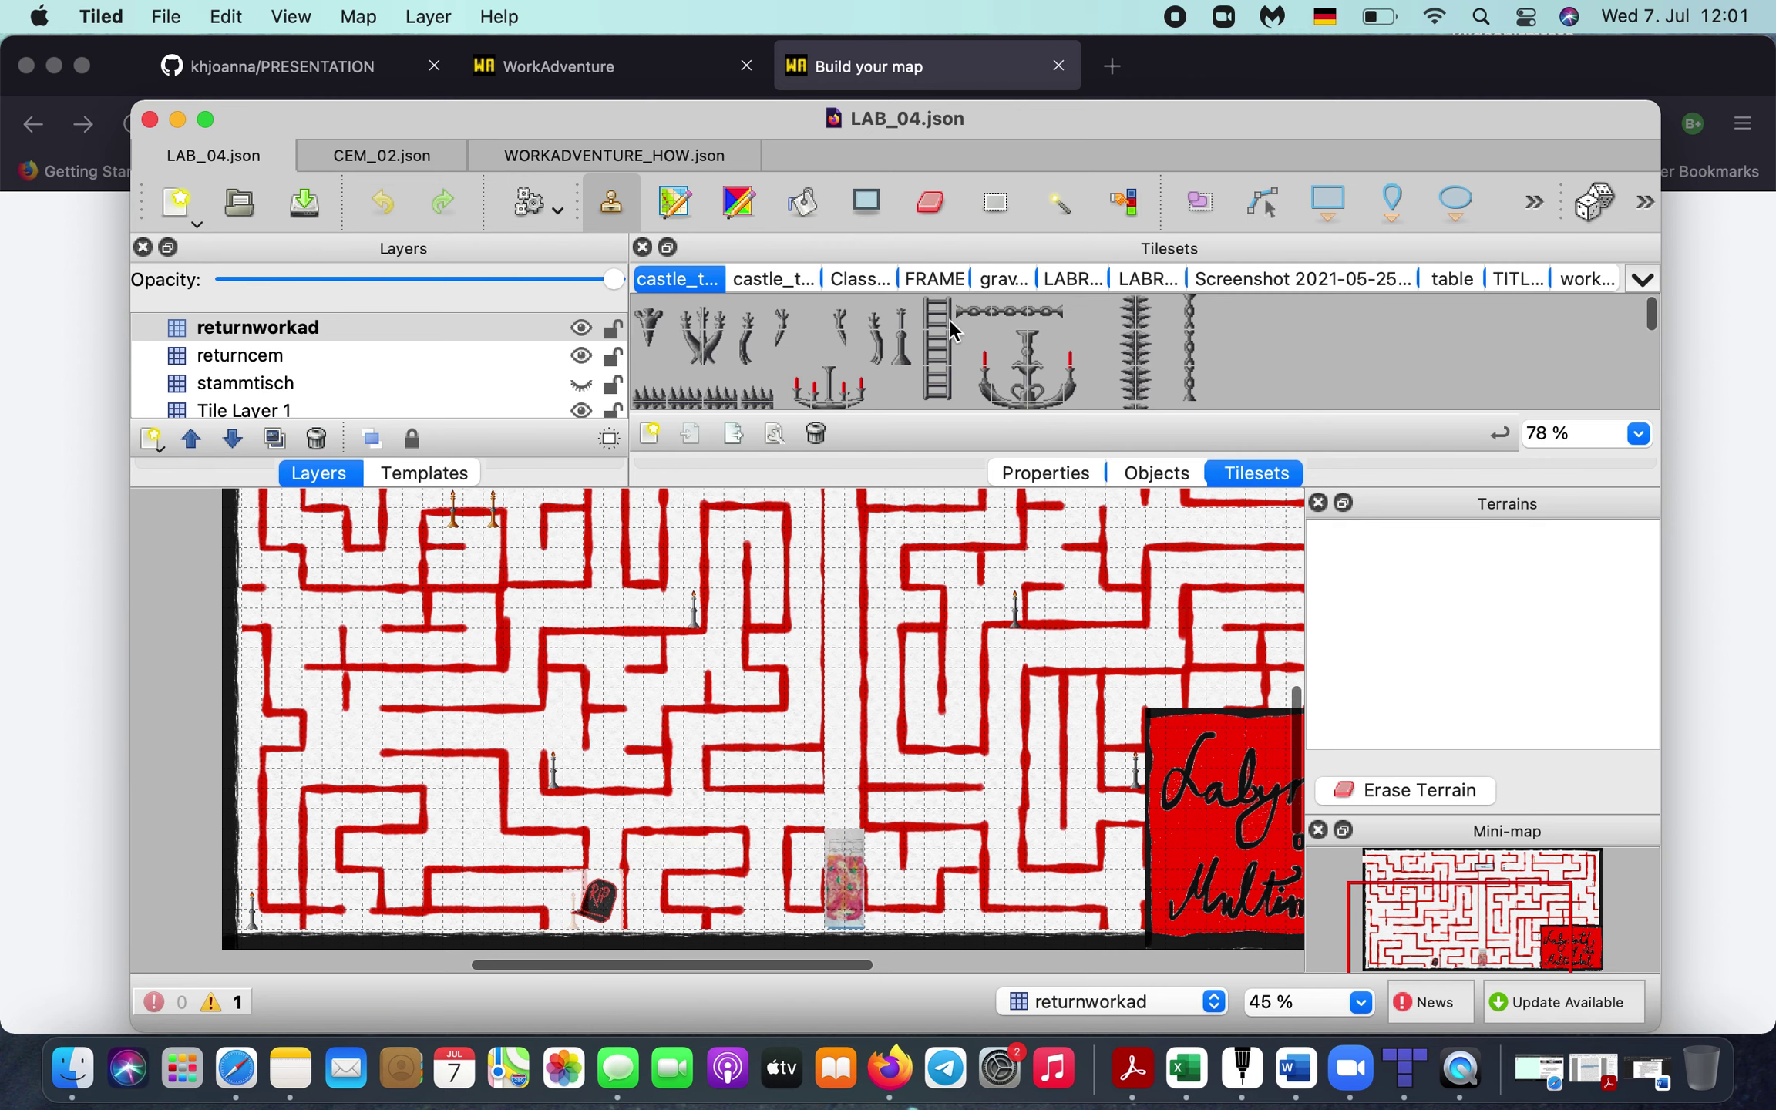
left_click(934, 278)
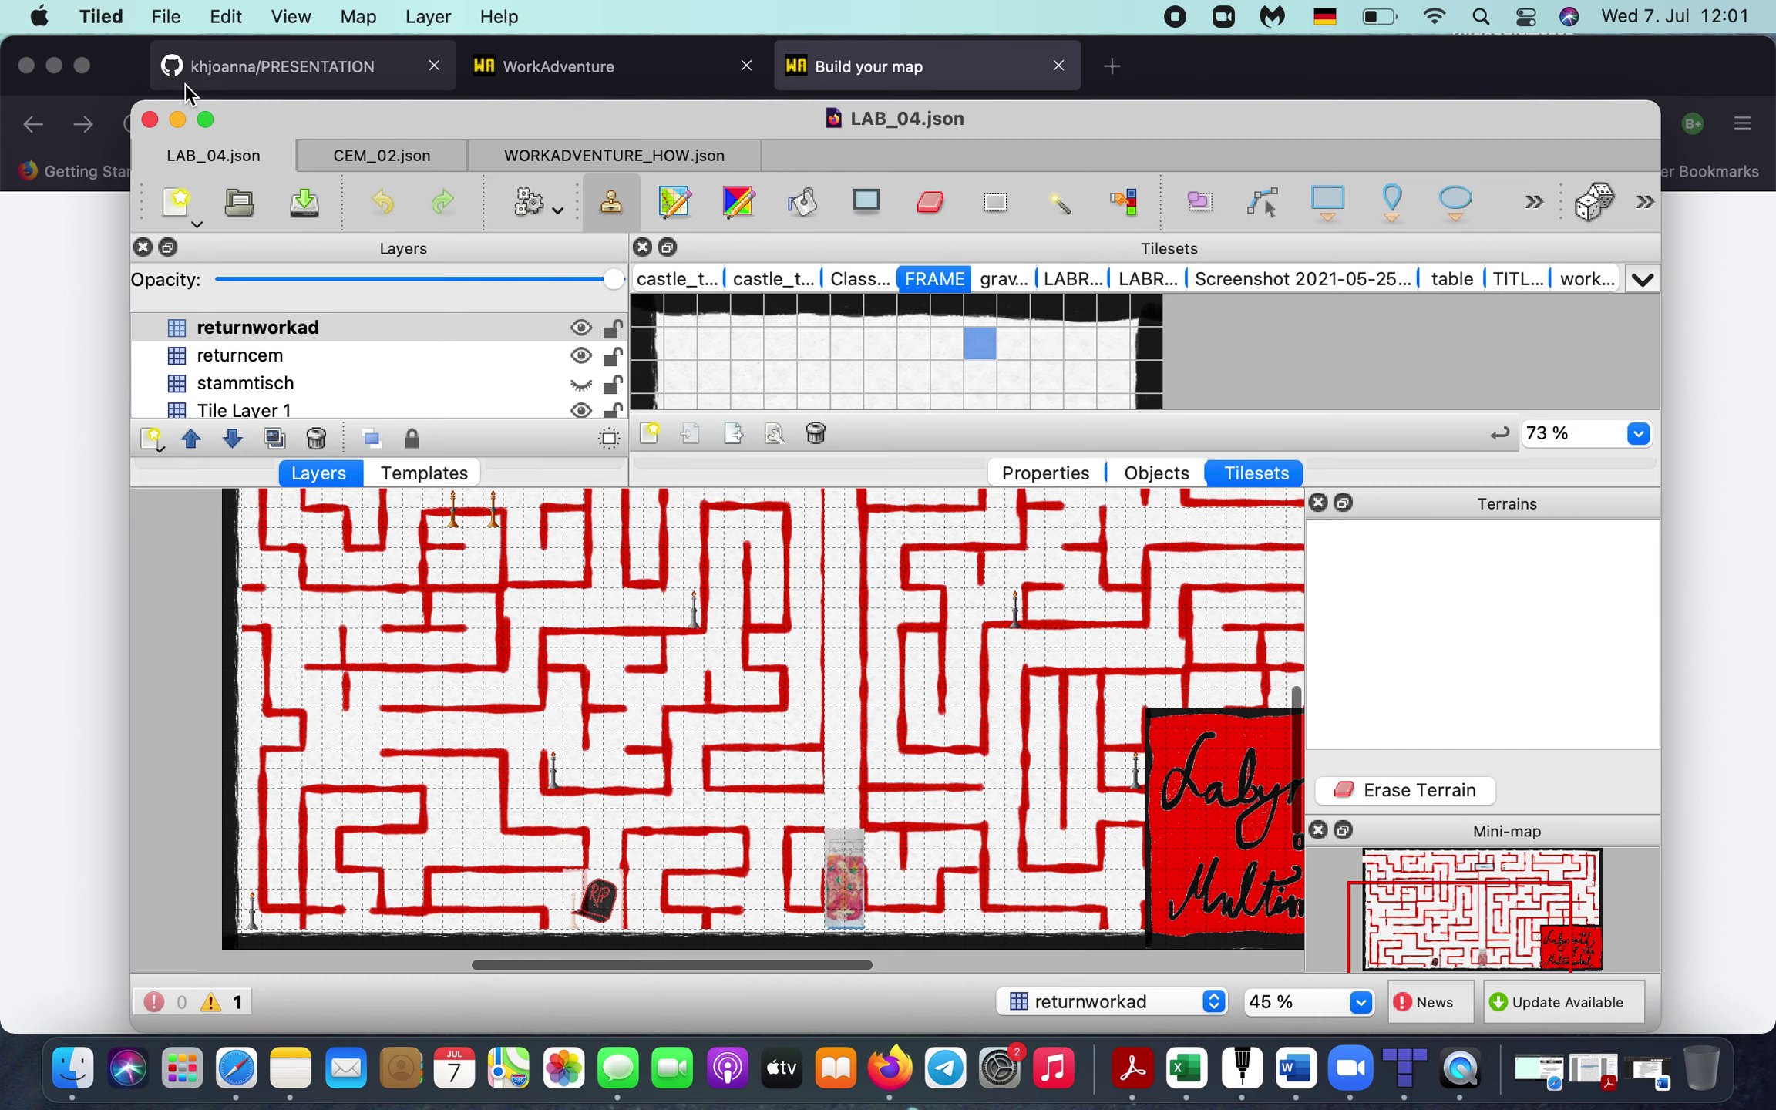
left_click(178, 119)
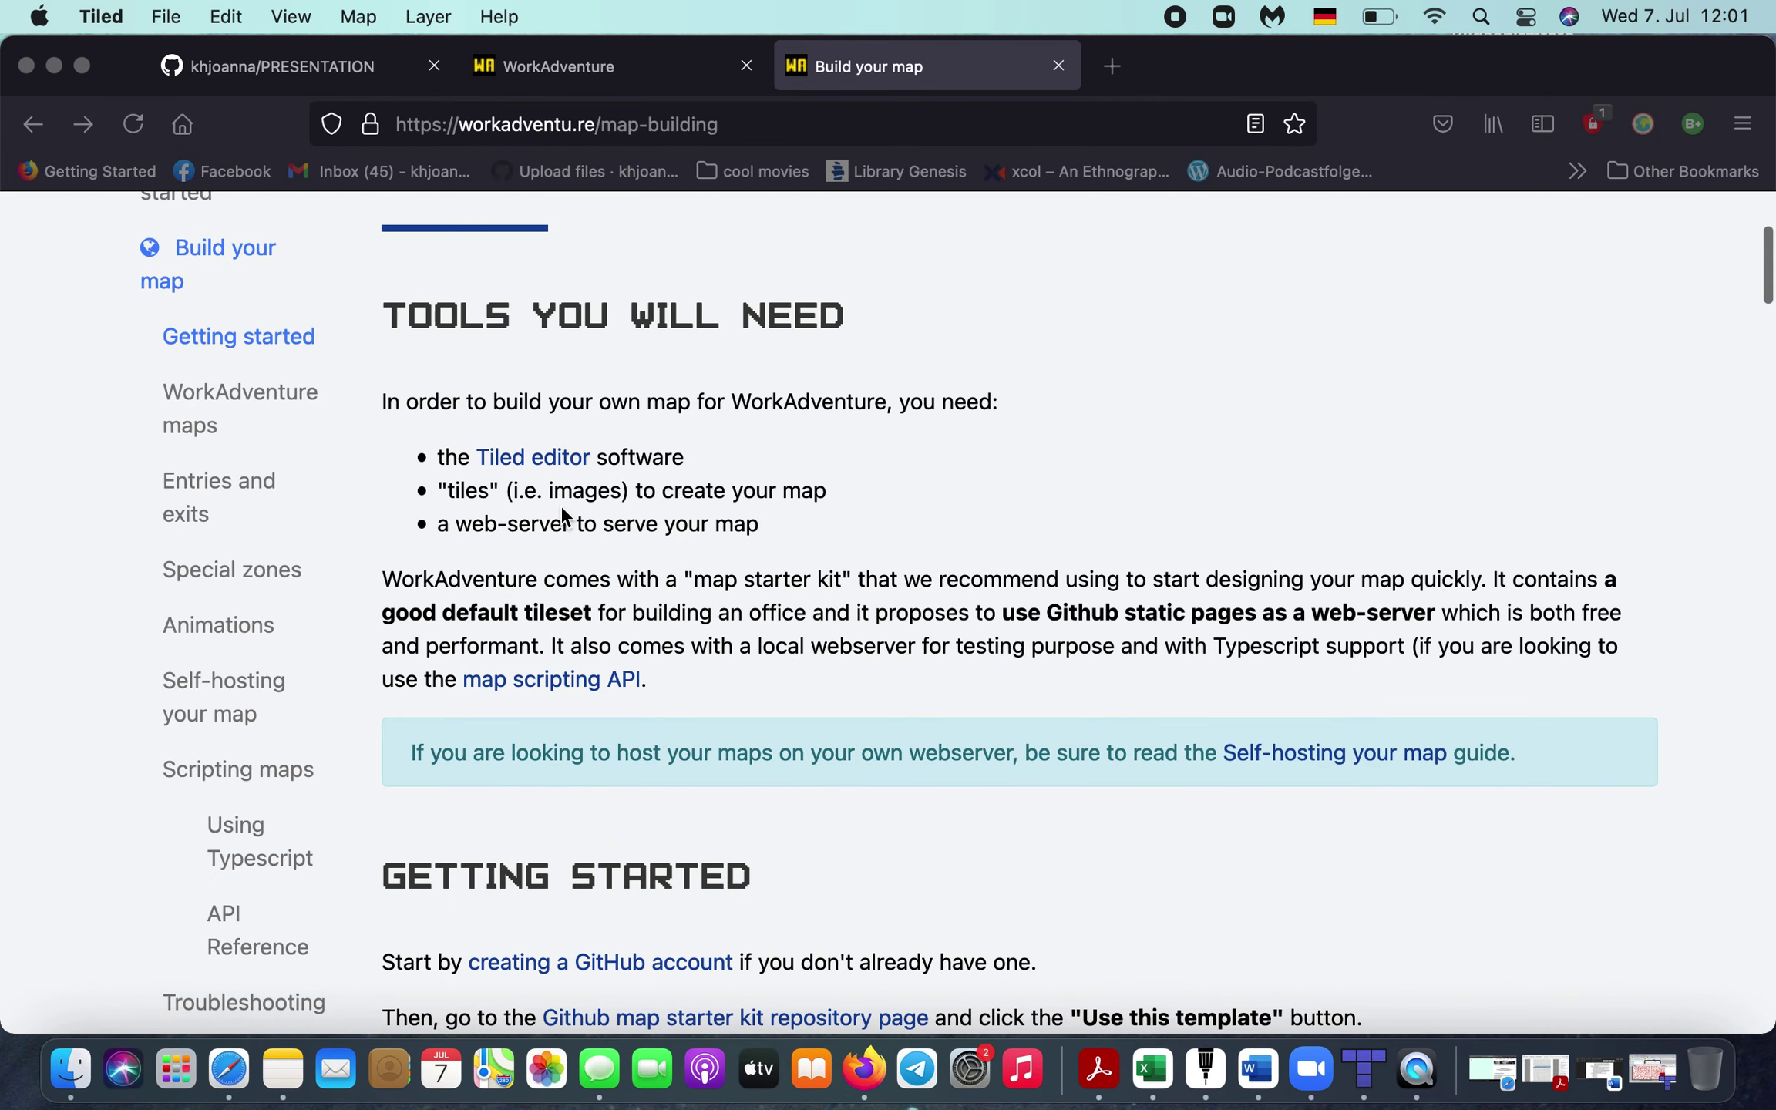
- Read the Create your map guide from Getting started through cloning, loading in Tiled and testing the map
scroll(560, 503, "down", 5)
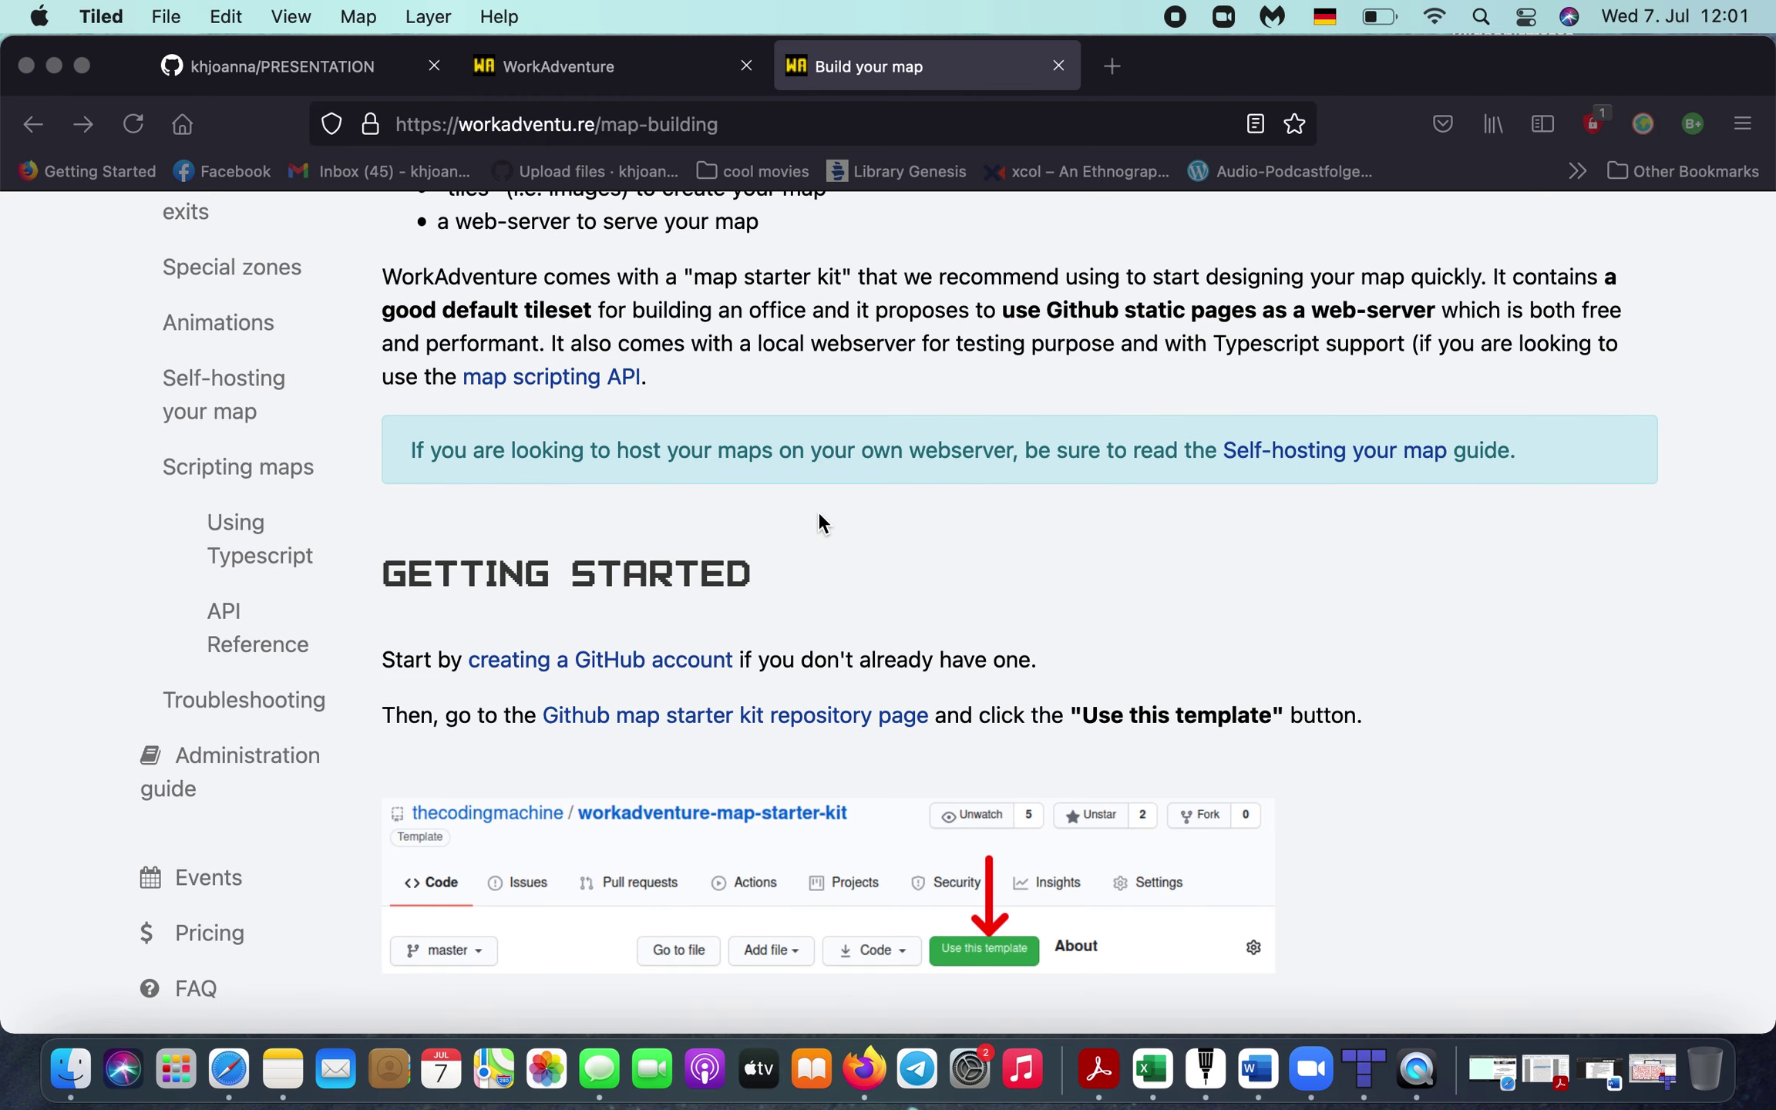
scroll(819, 518, "down", 3)
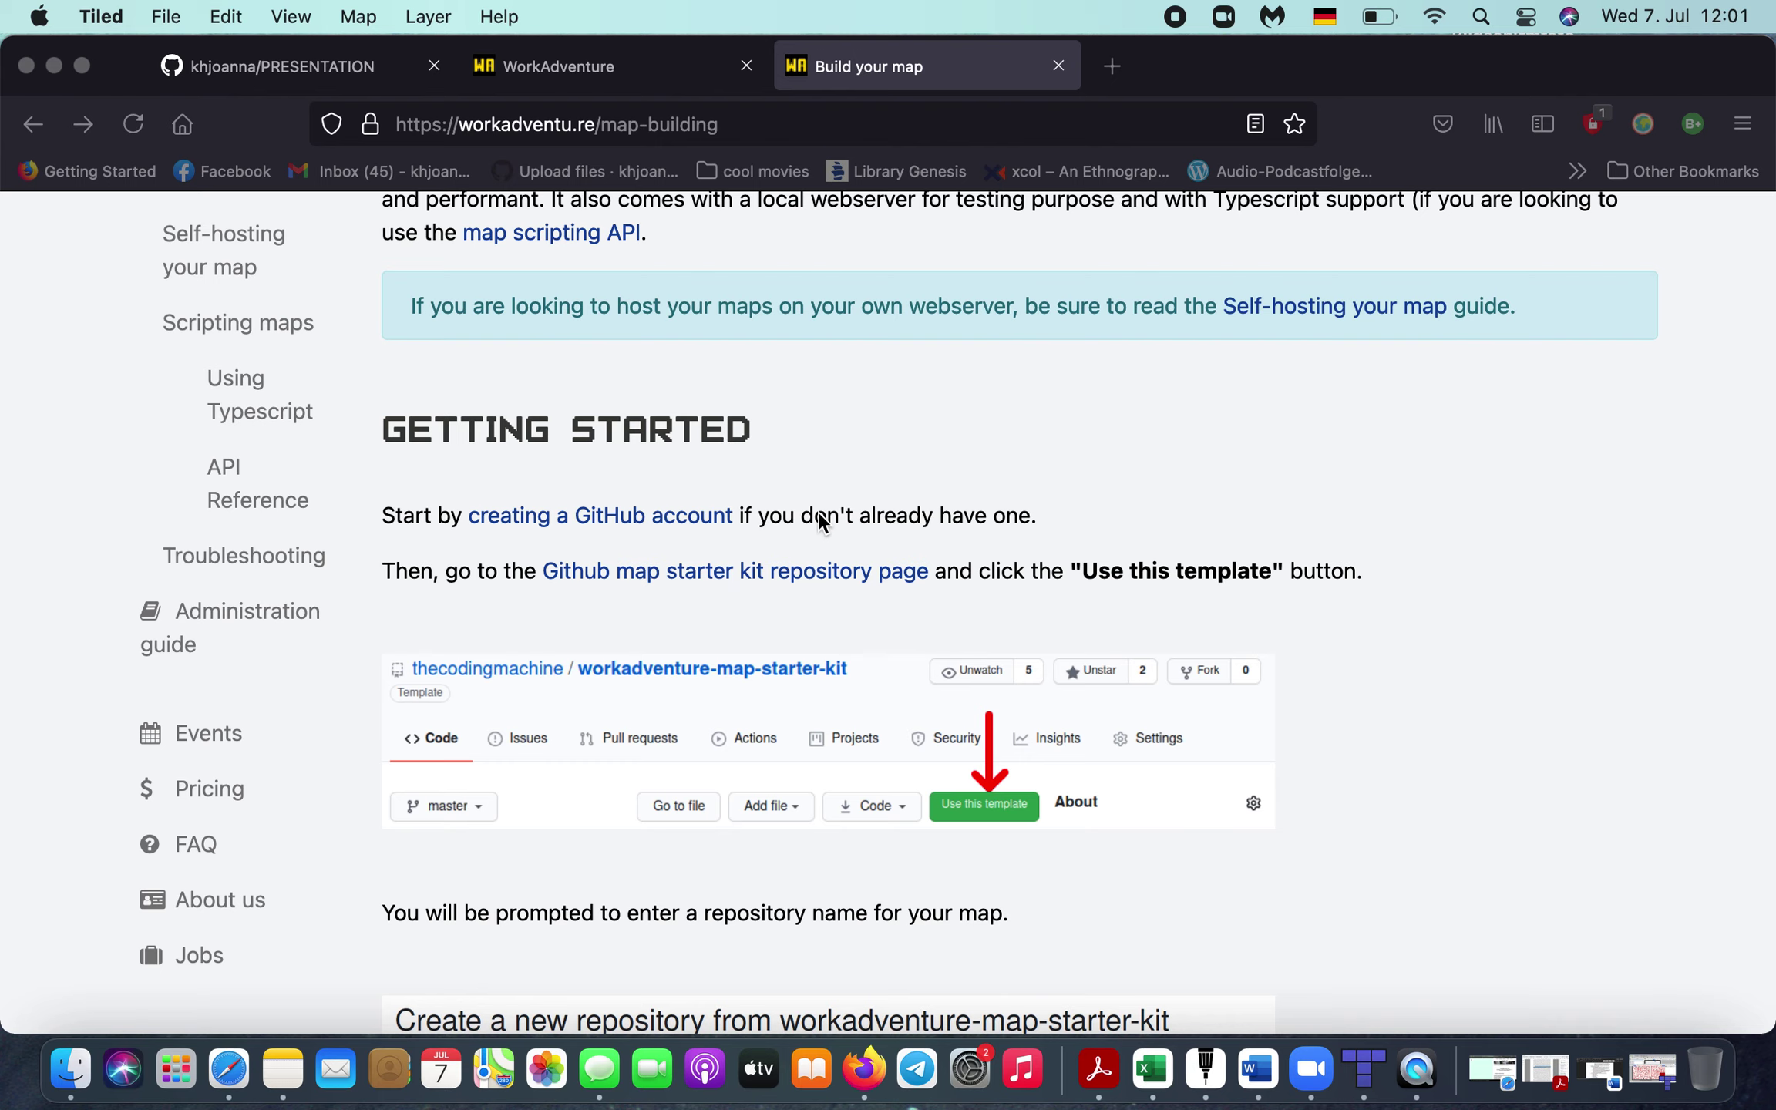
scroll(819, 517, "down", 9)
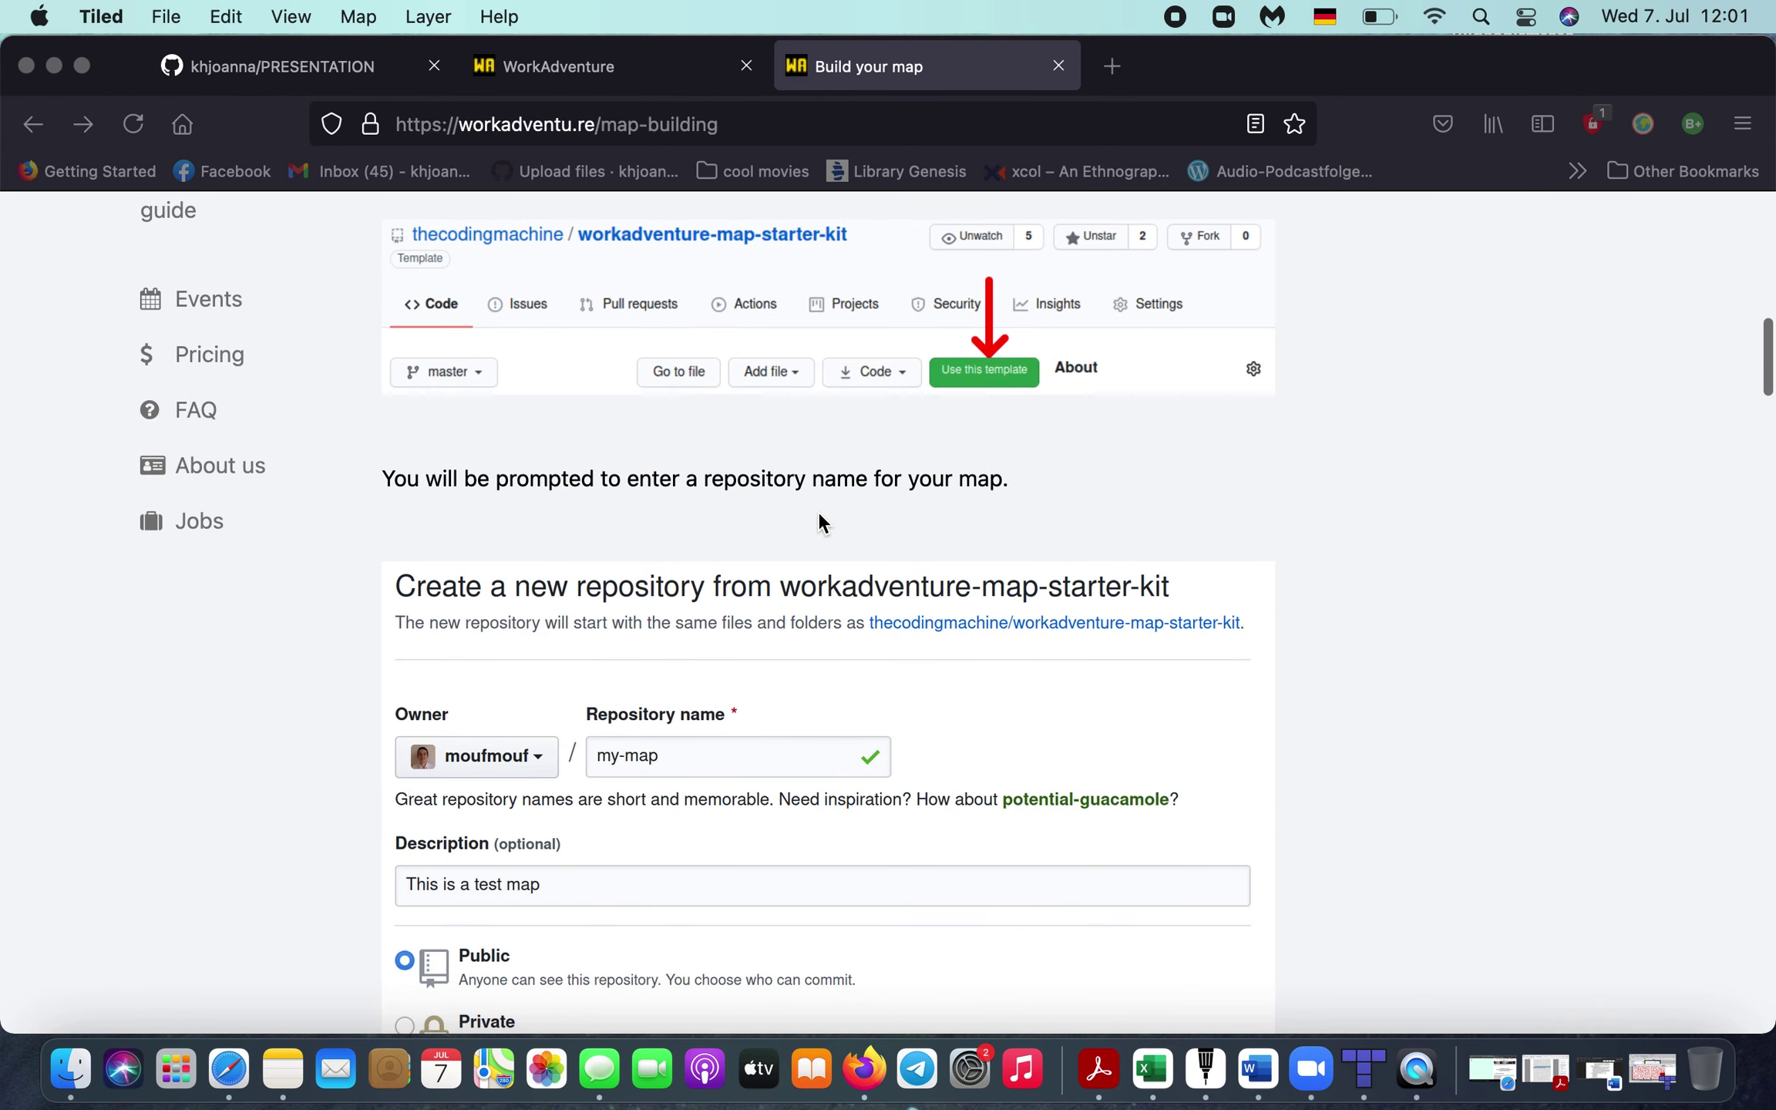
scroll(819, 521, "down", 9)
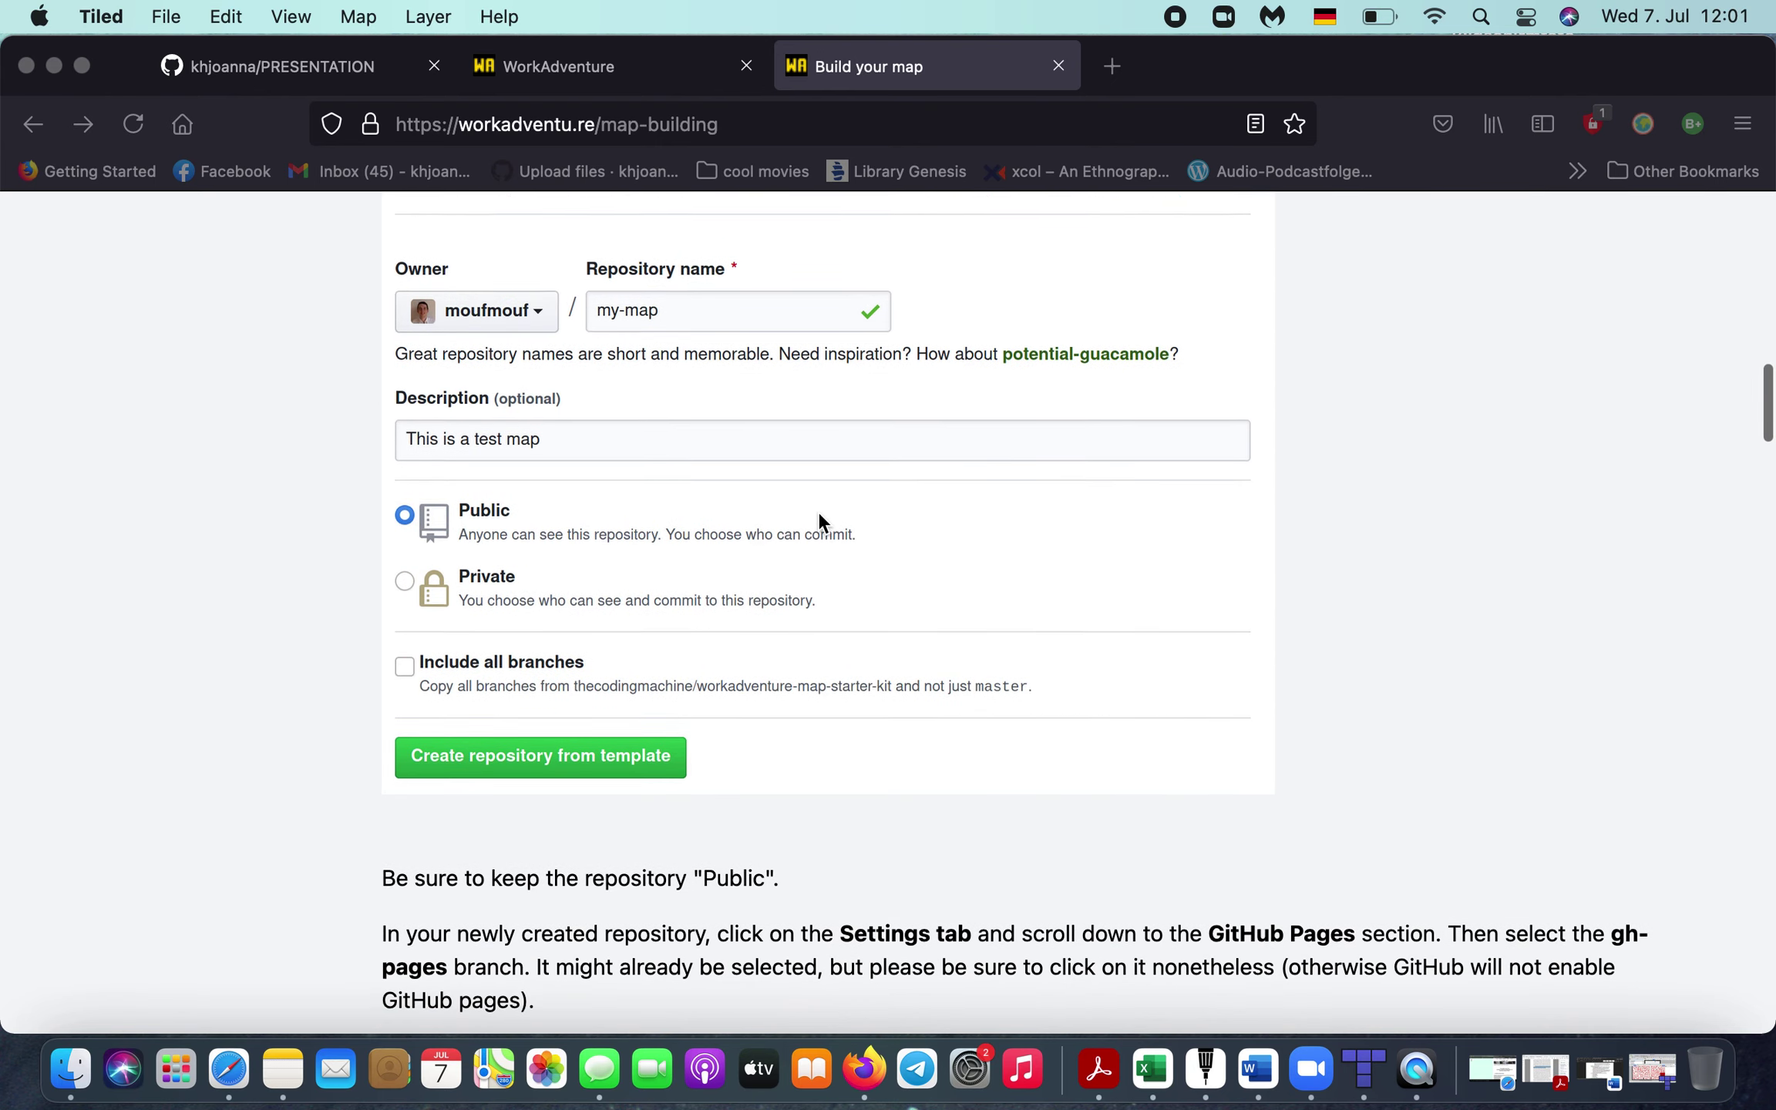
scroll(818, 518, "down", 12)
scroll(819, 518, "down", 20)
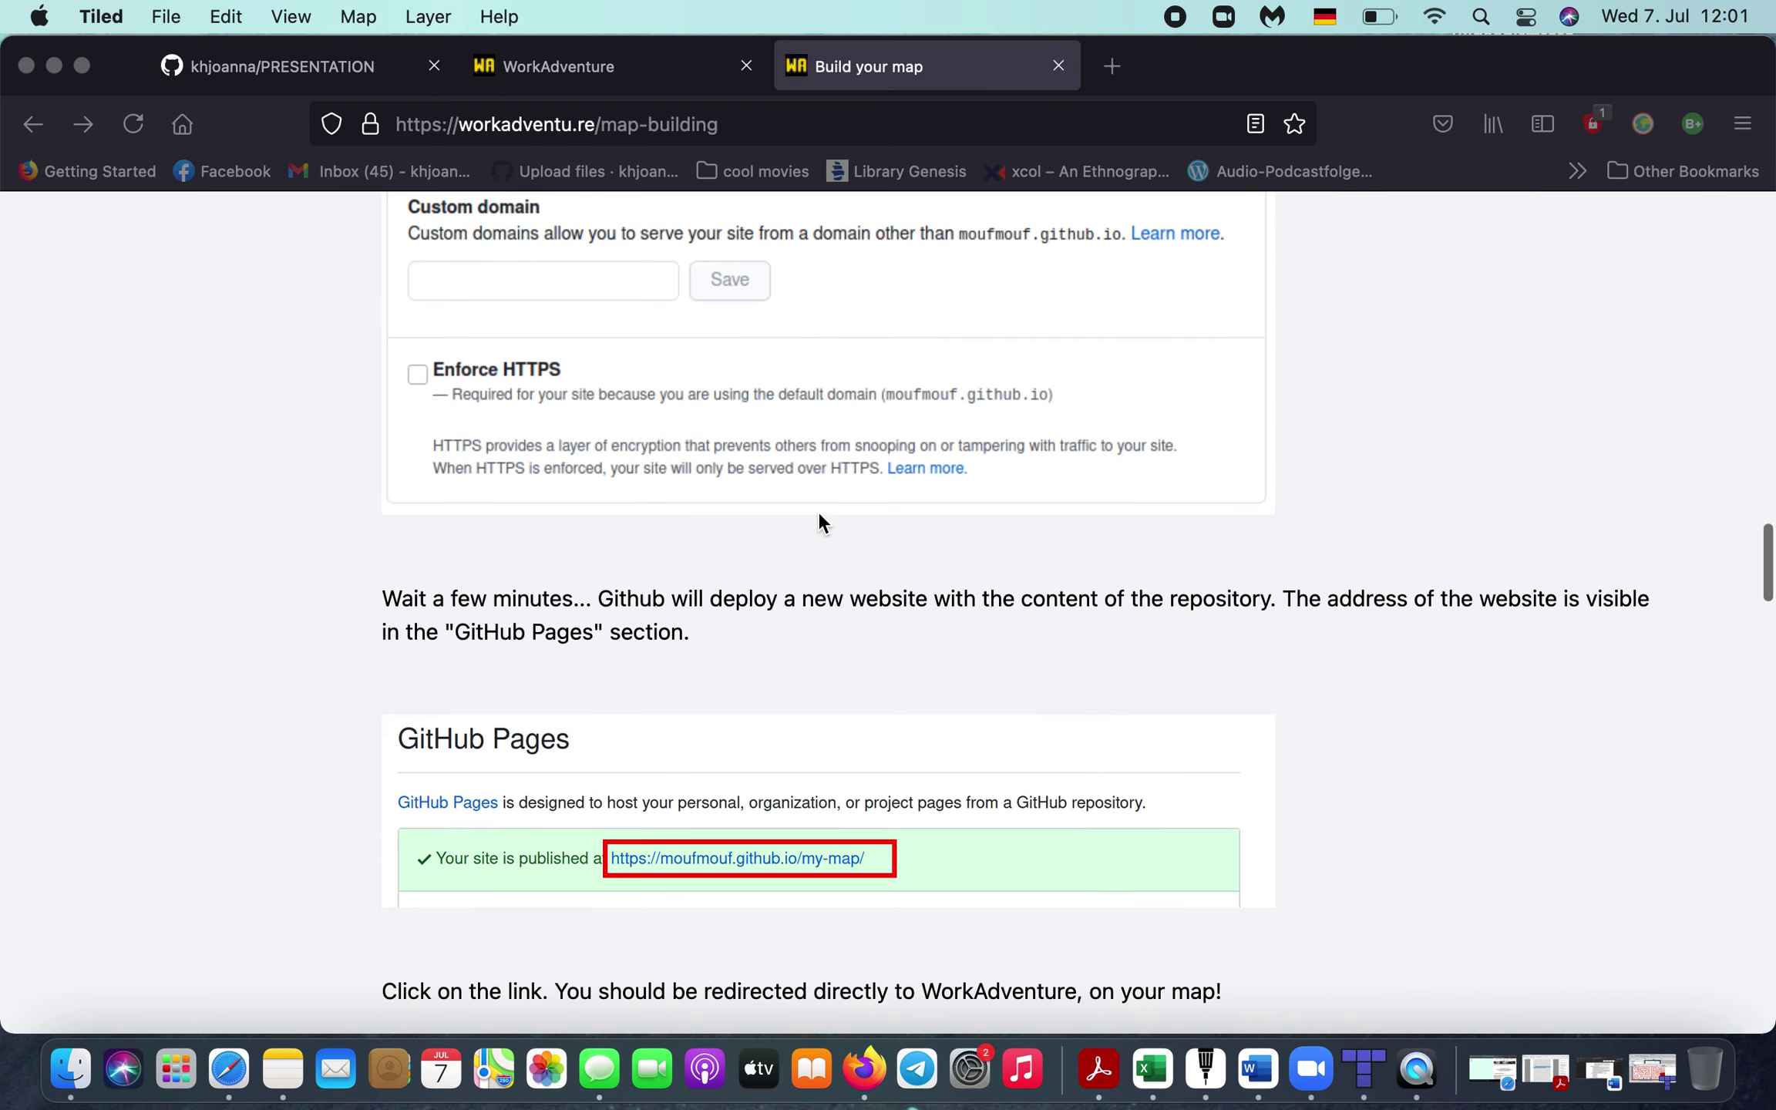
scroll(819, 520, "down", 20)
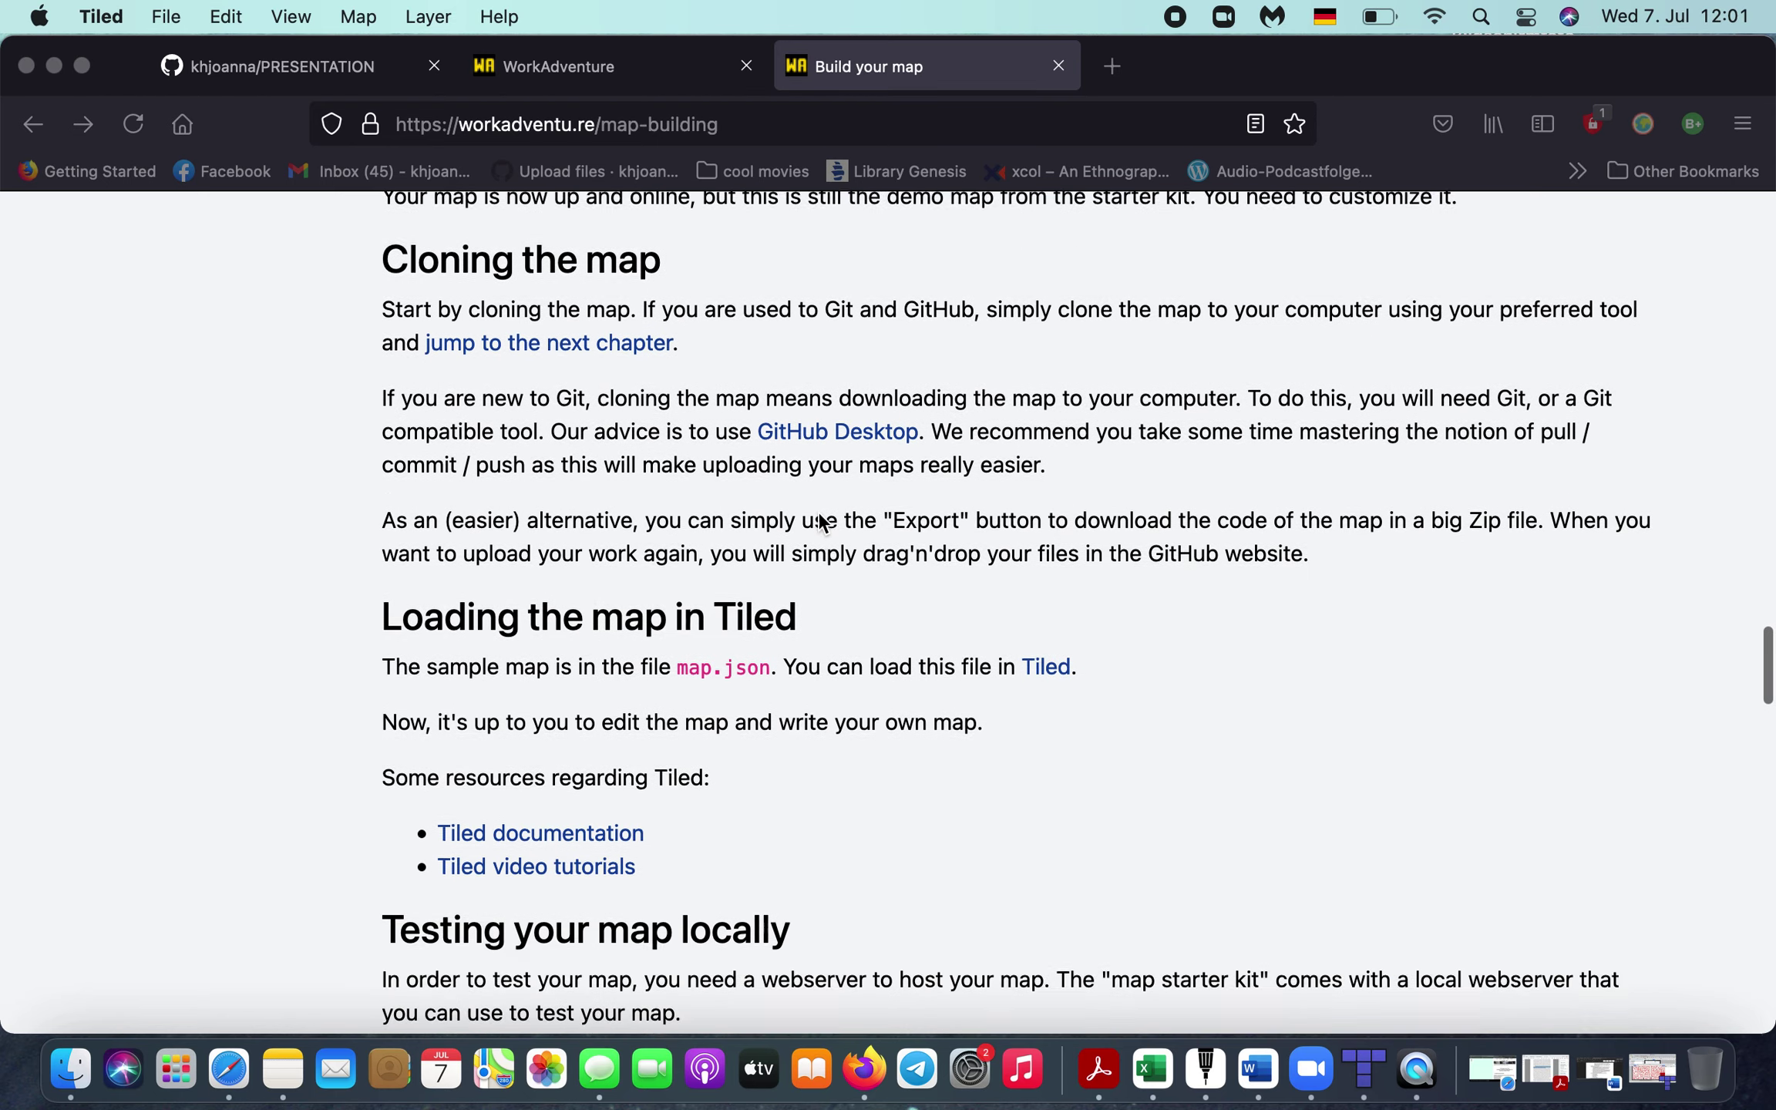
scroll(822, 523, "down", 13)
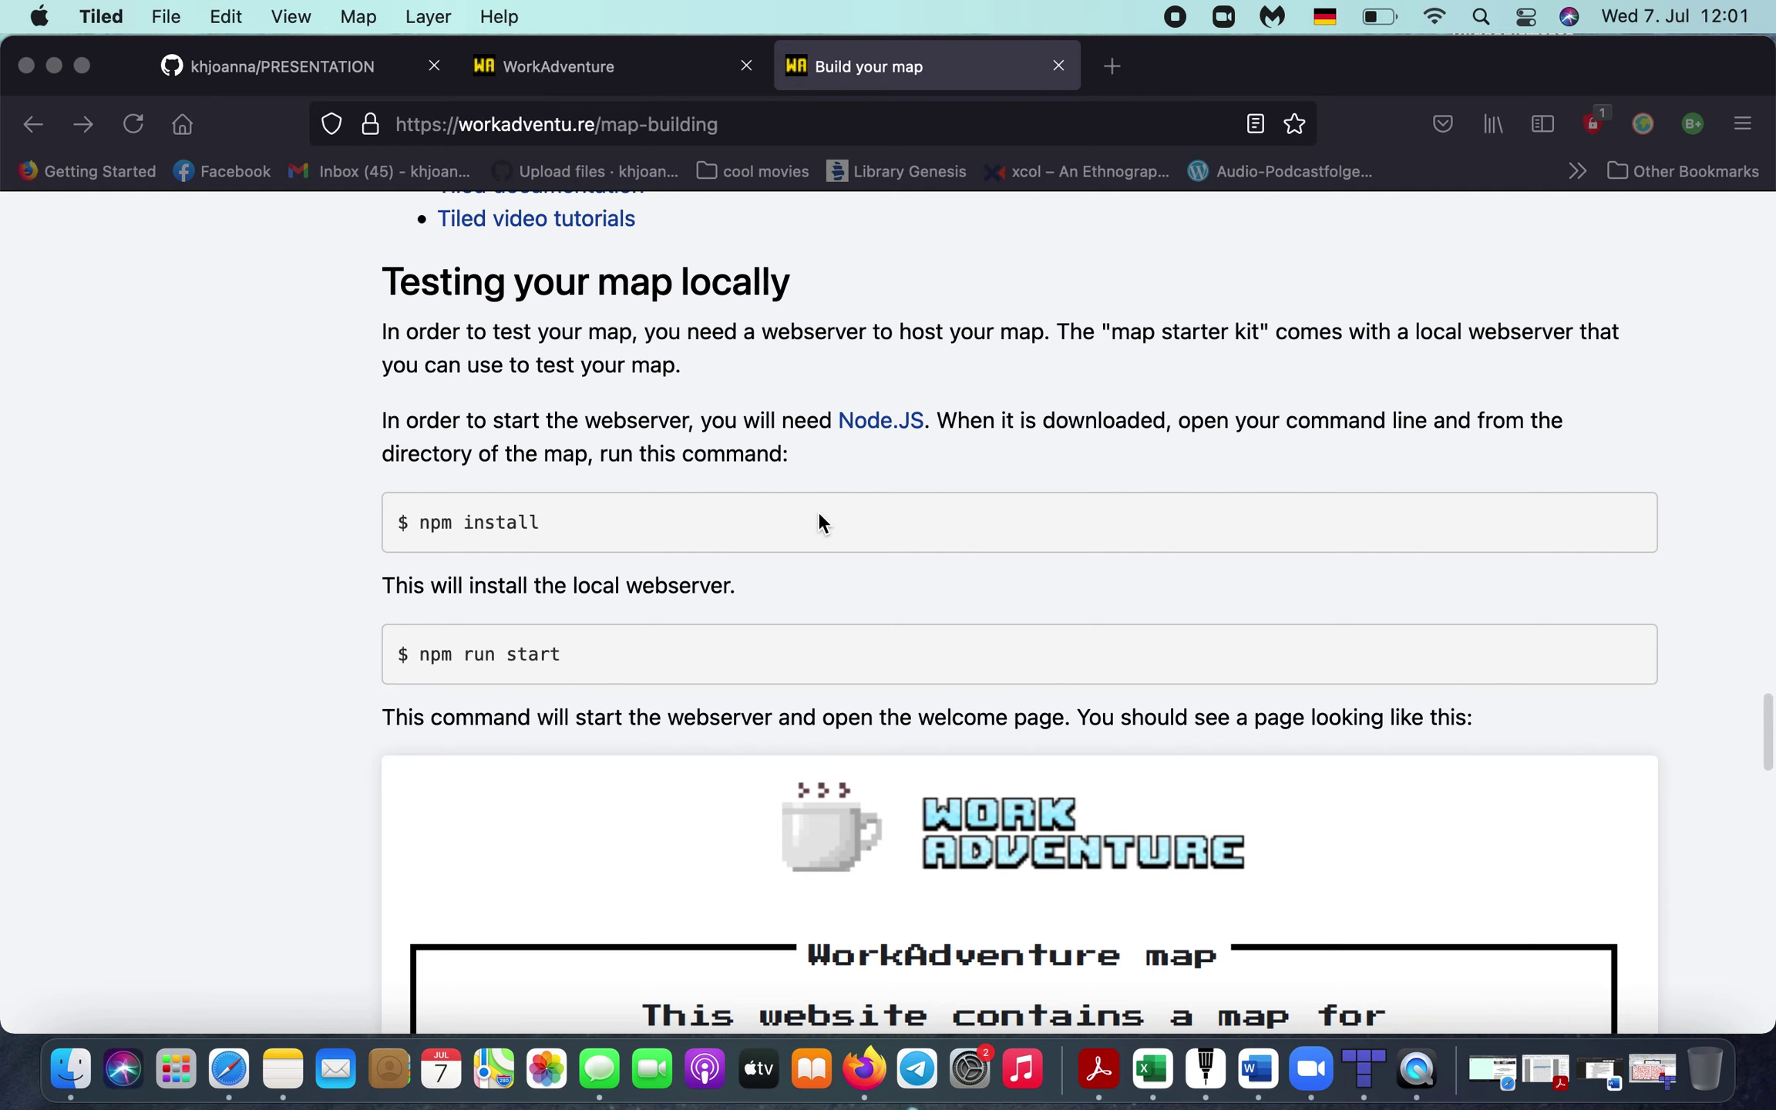
scroll(818, 522, "down", 20)
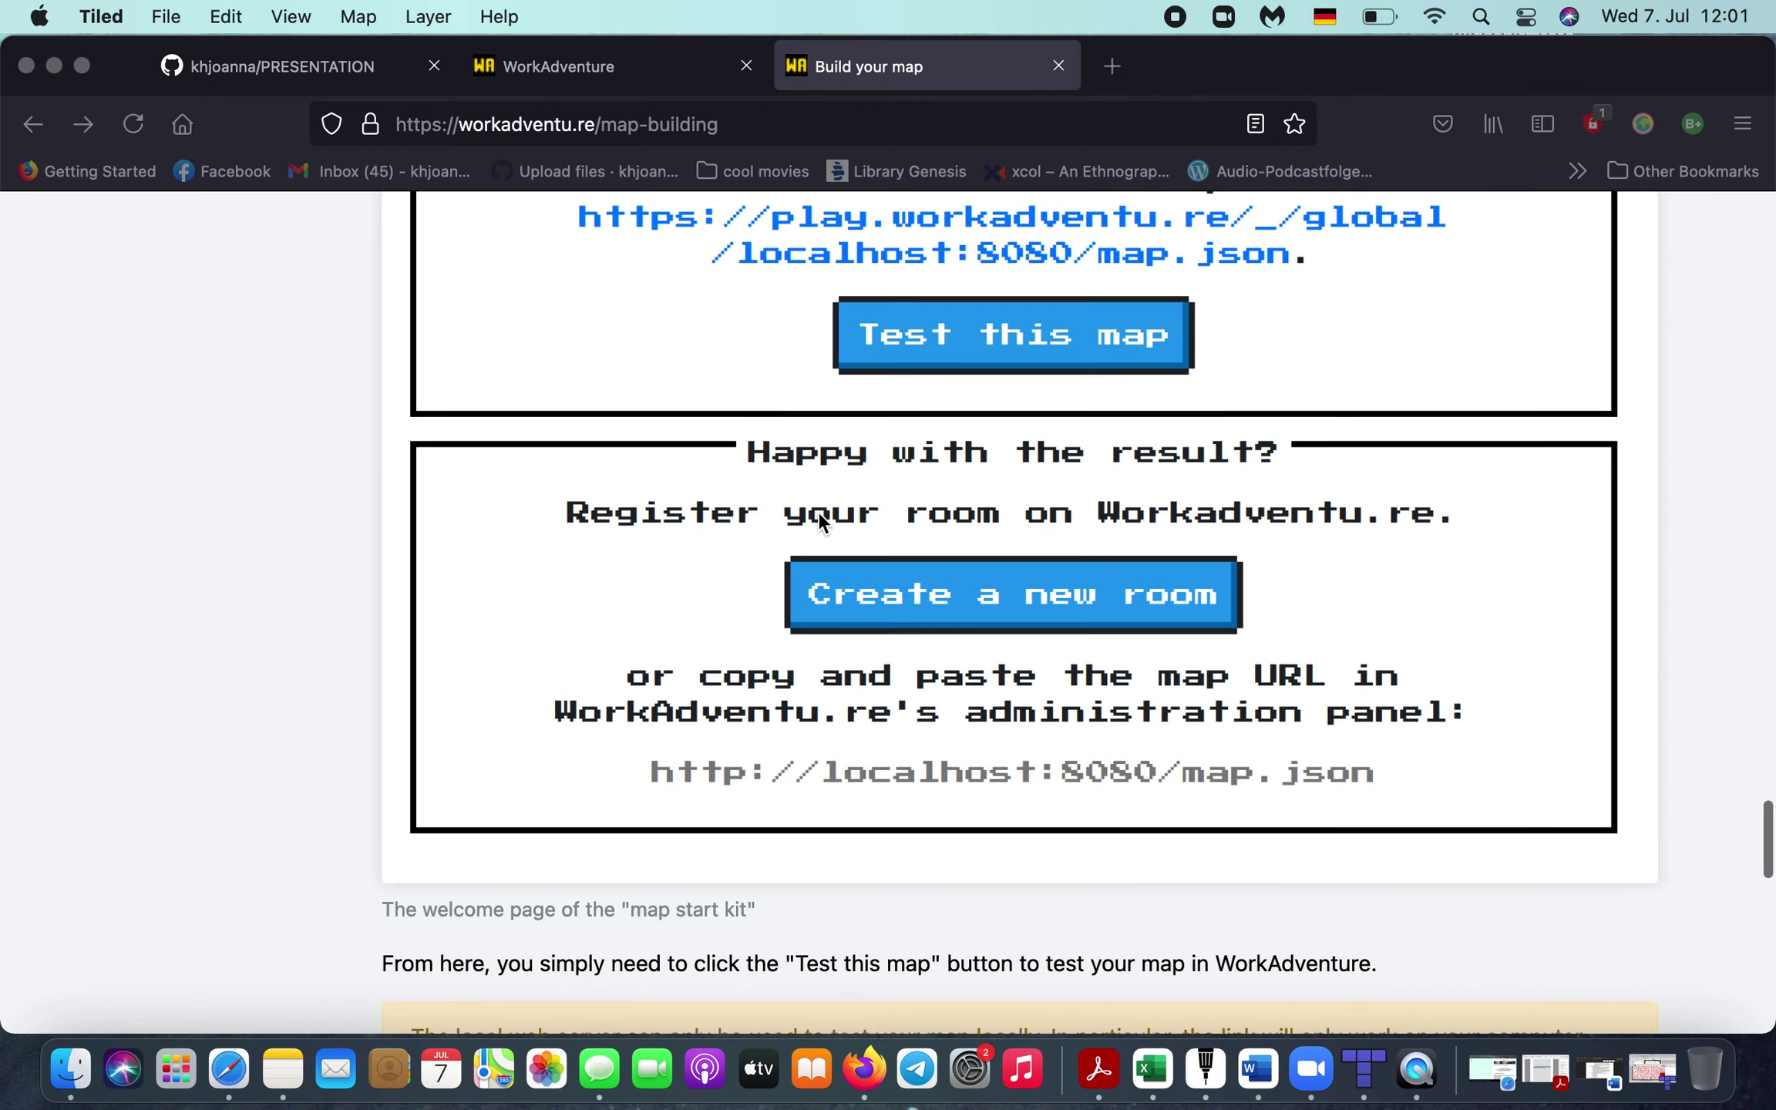
scroll(819, 521, "down", 20)
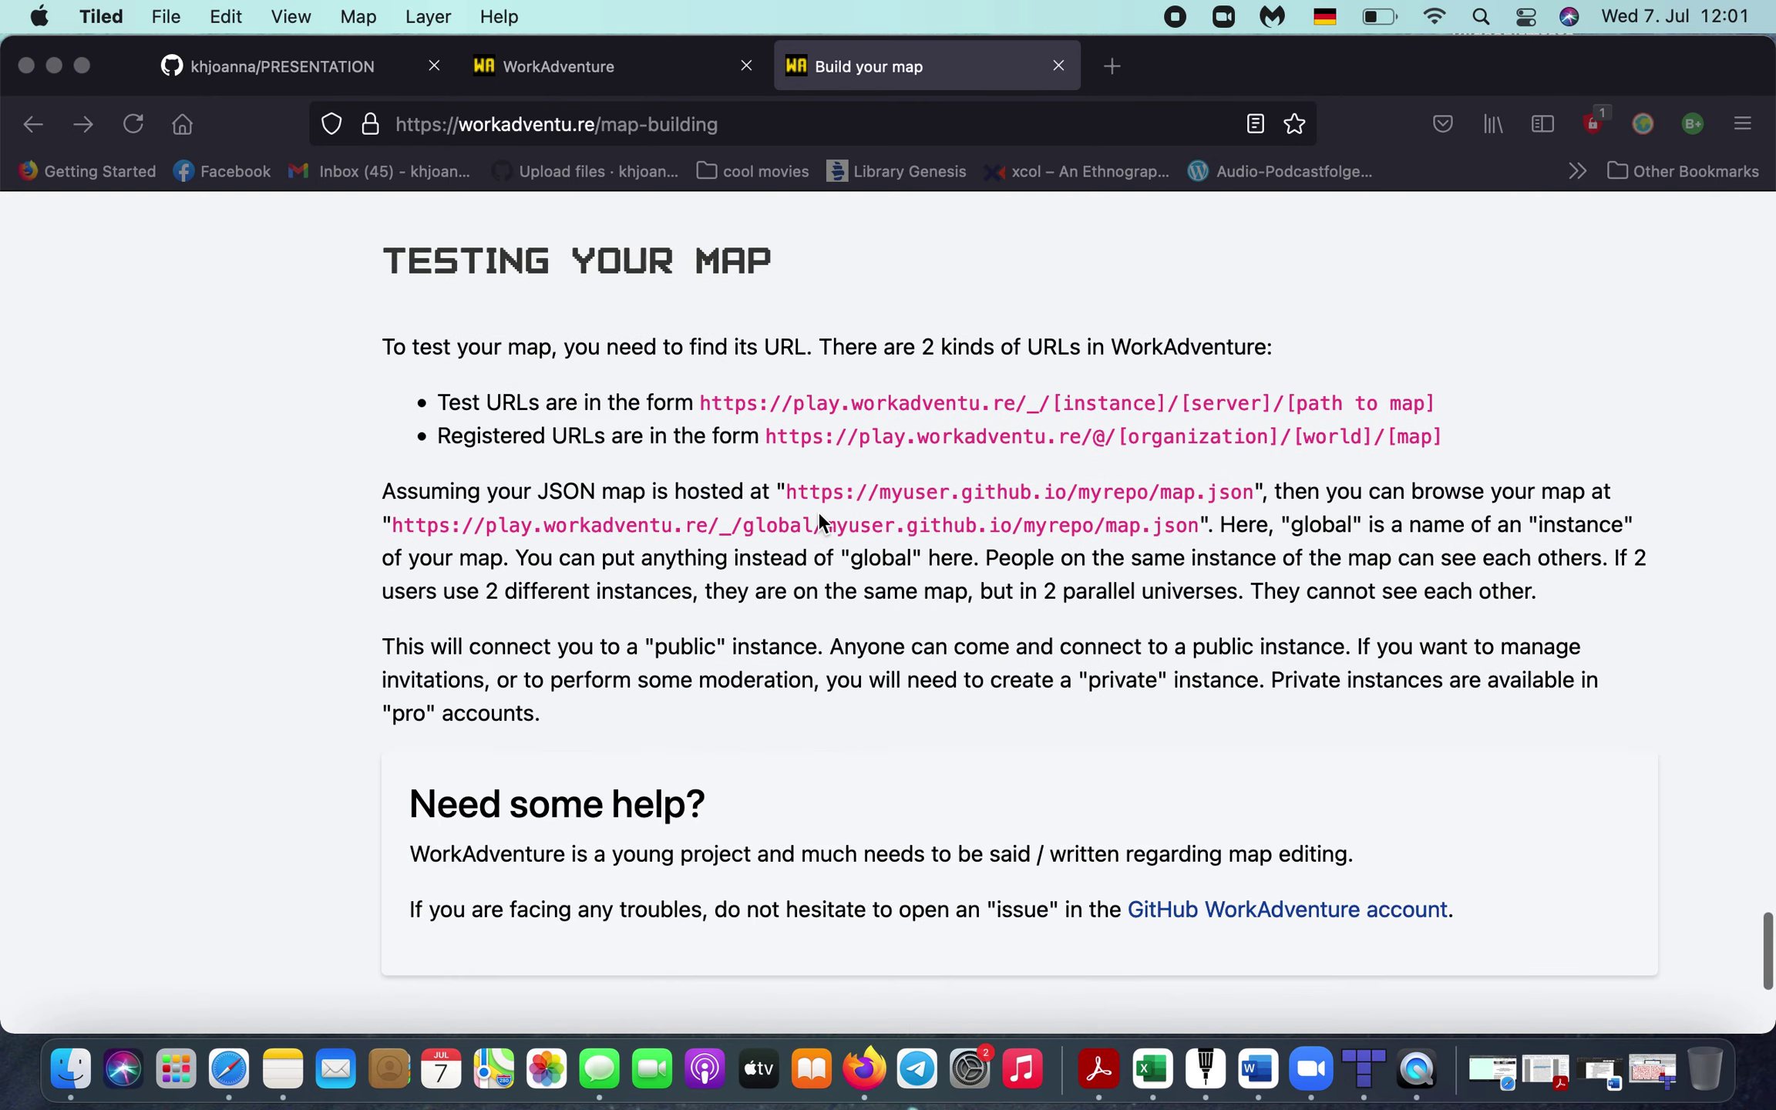
scroll(1157, 774, "down", 7)
scroll(1139, 830, "up", 3)
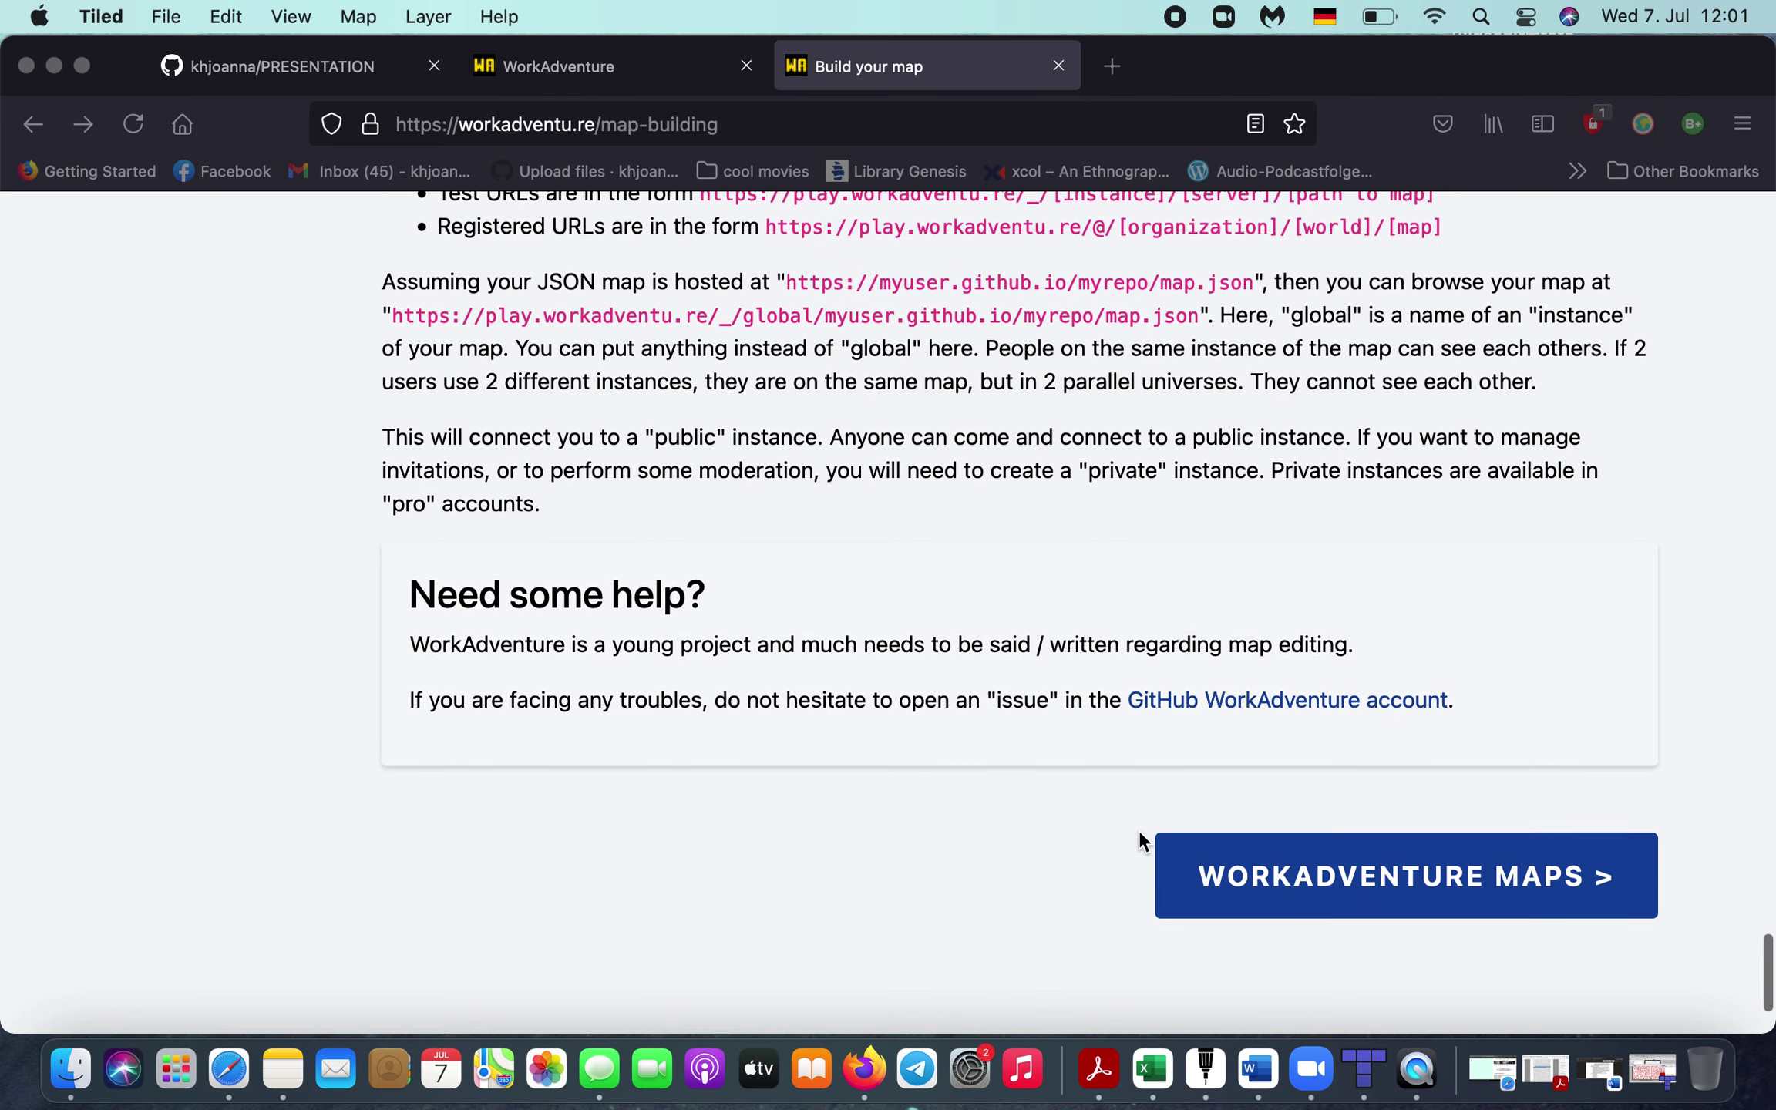
- Open the WorkAdventure maps chapter and read its sections on tiles, pixel tile design and map rules
left_click(1251, 869)
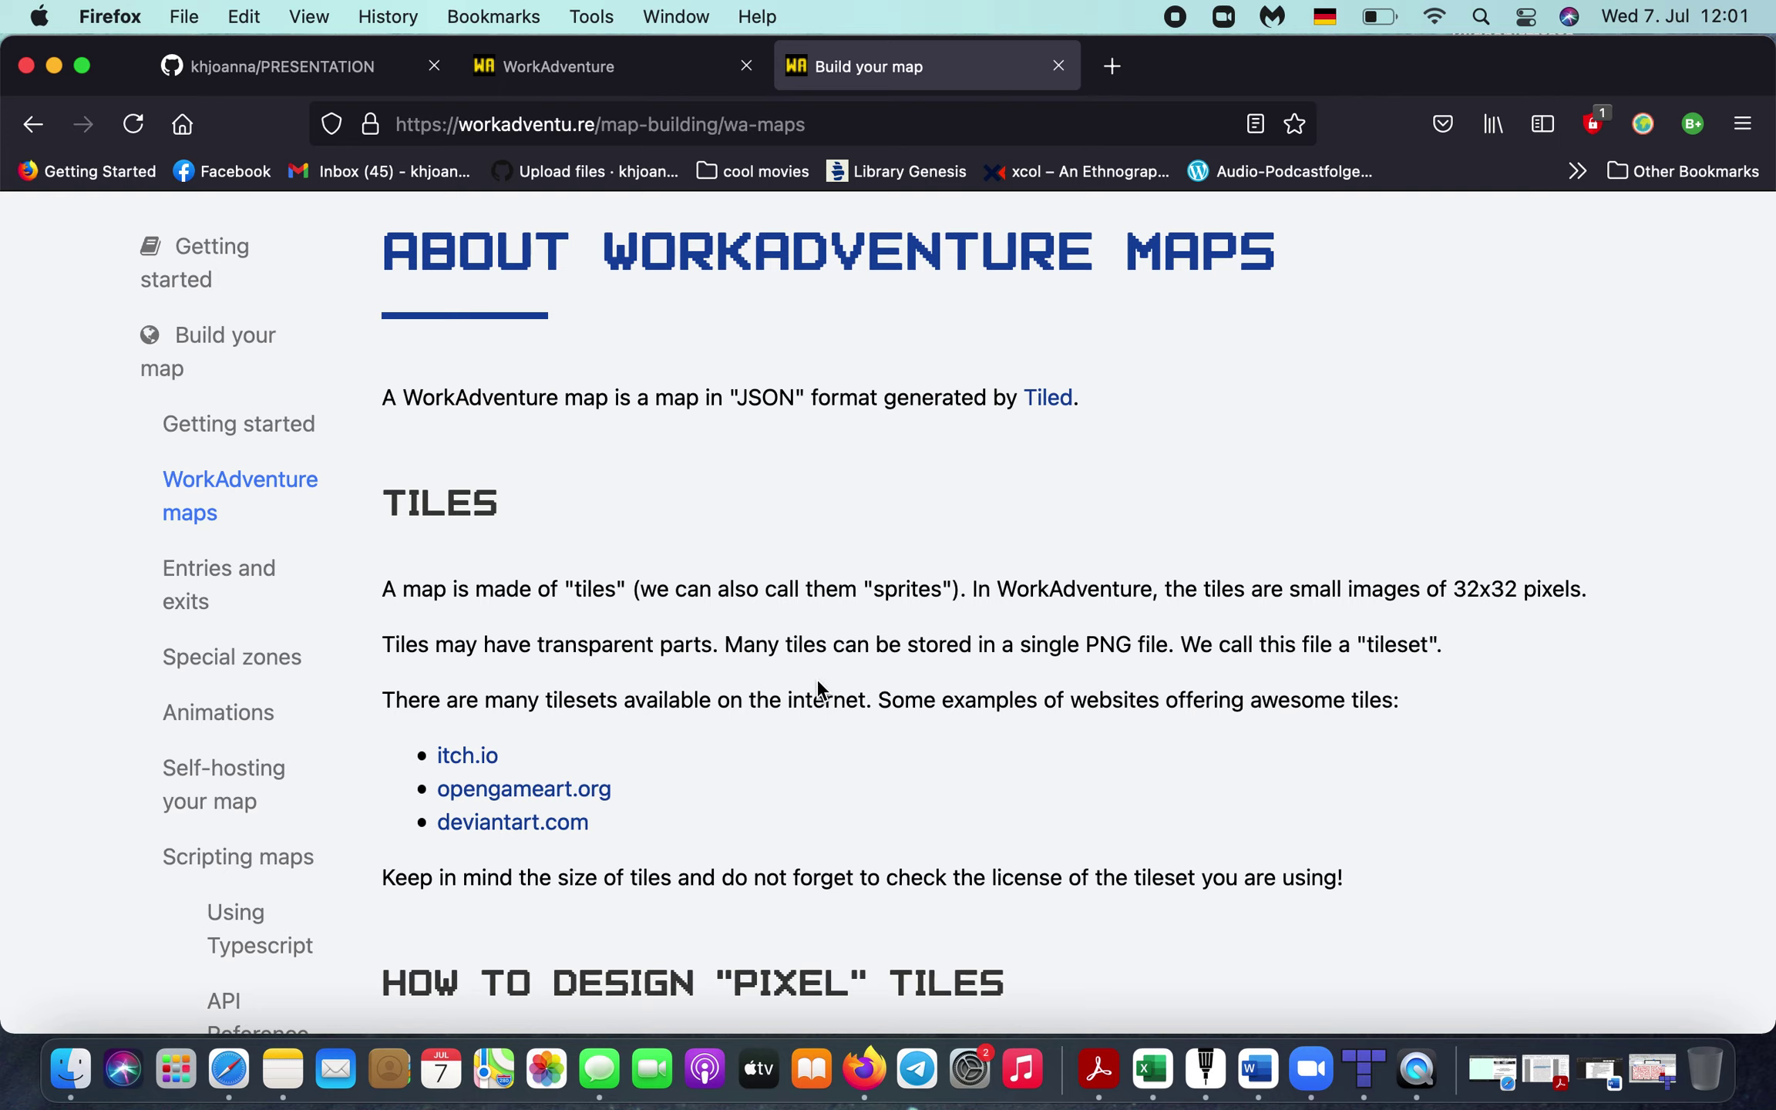
scroll(816, 676, "down", 3)
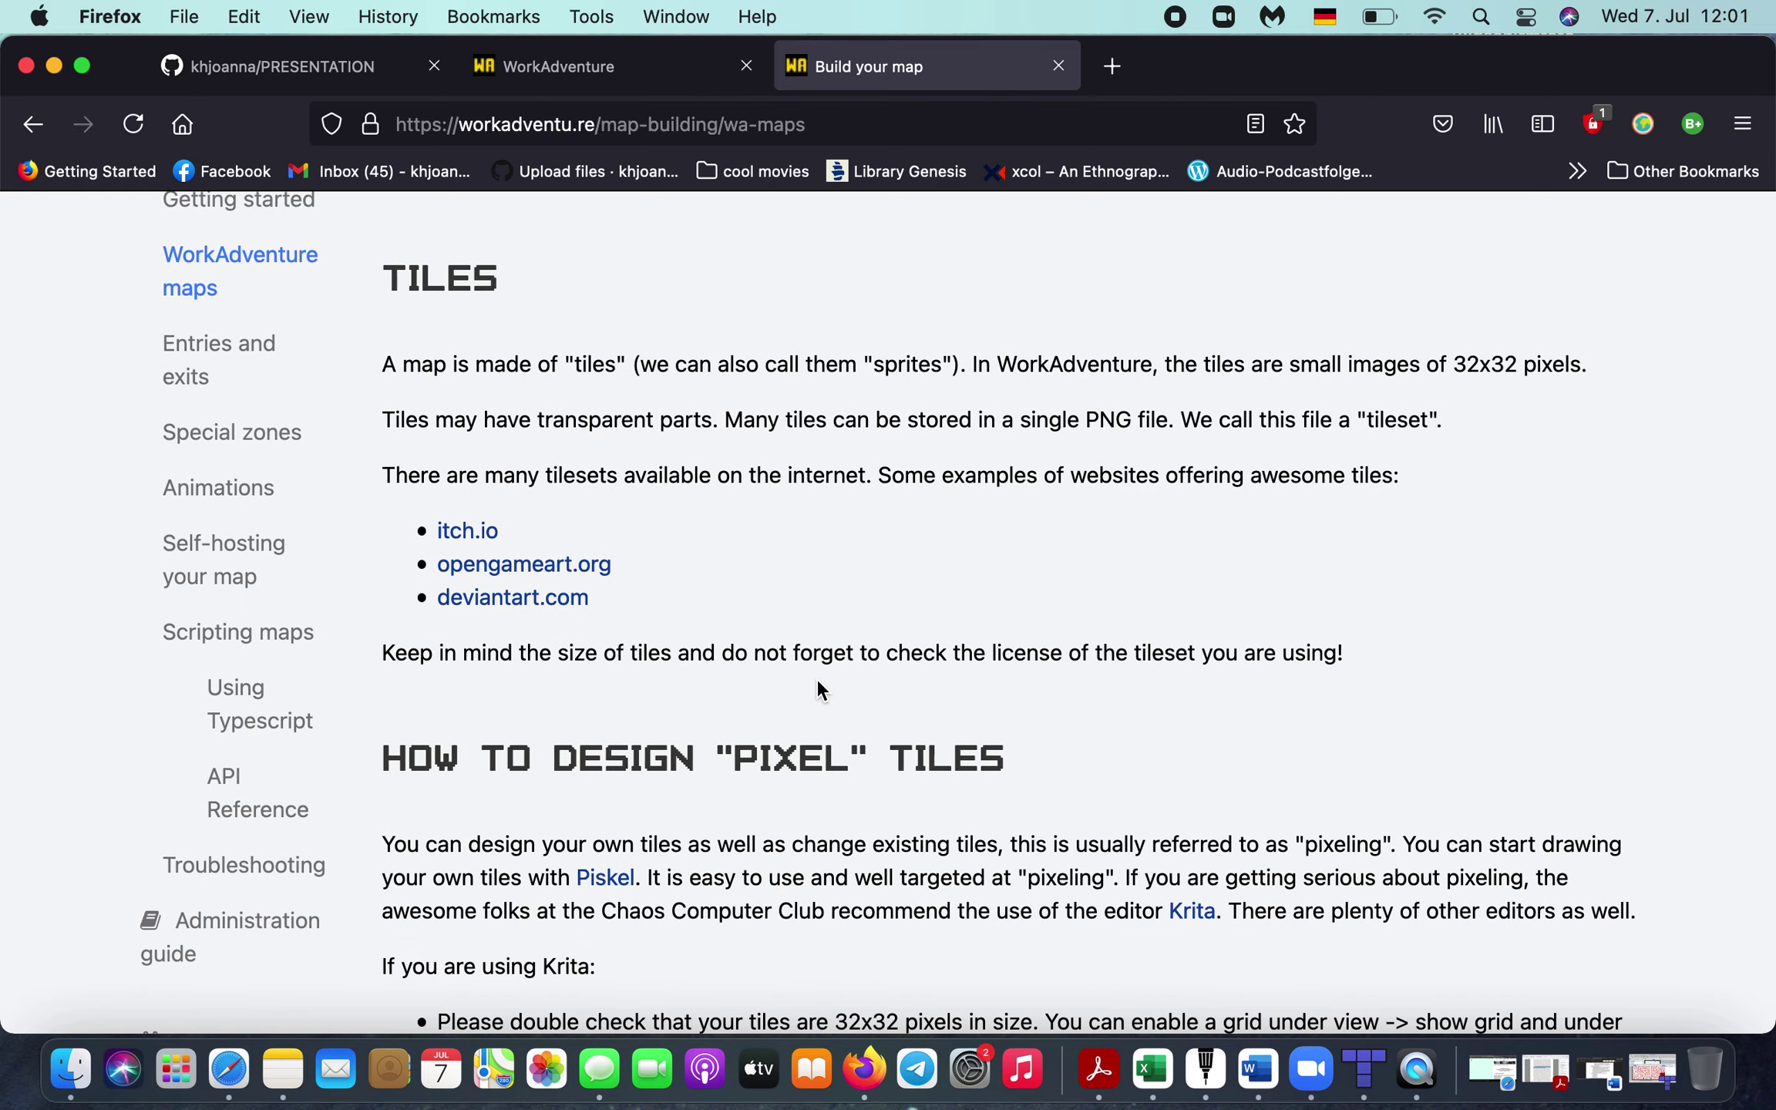
scroll(815, 678, "down", 5)
scroll(815, 677, "down", 8)
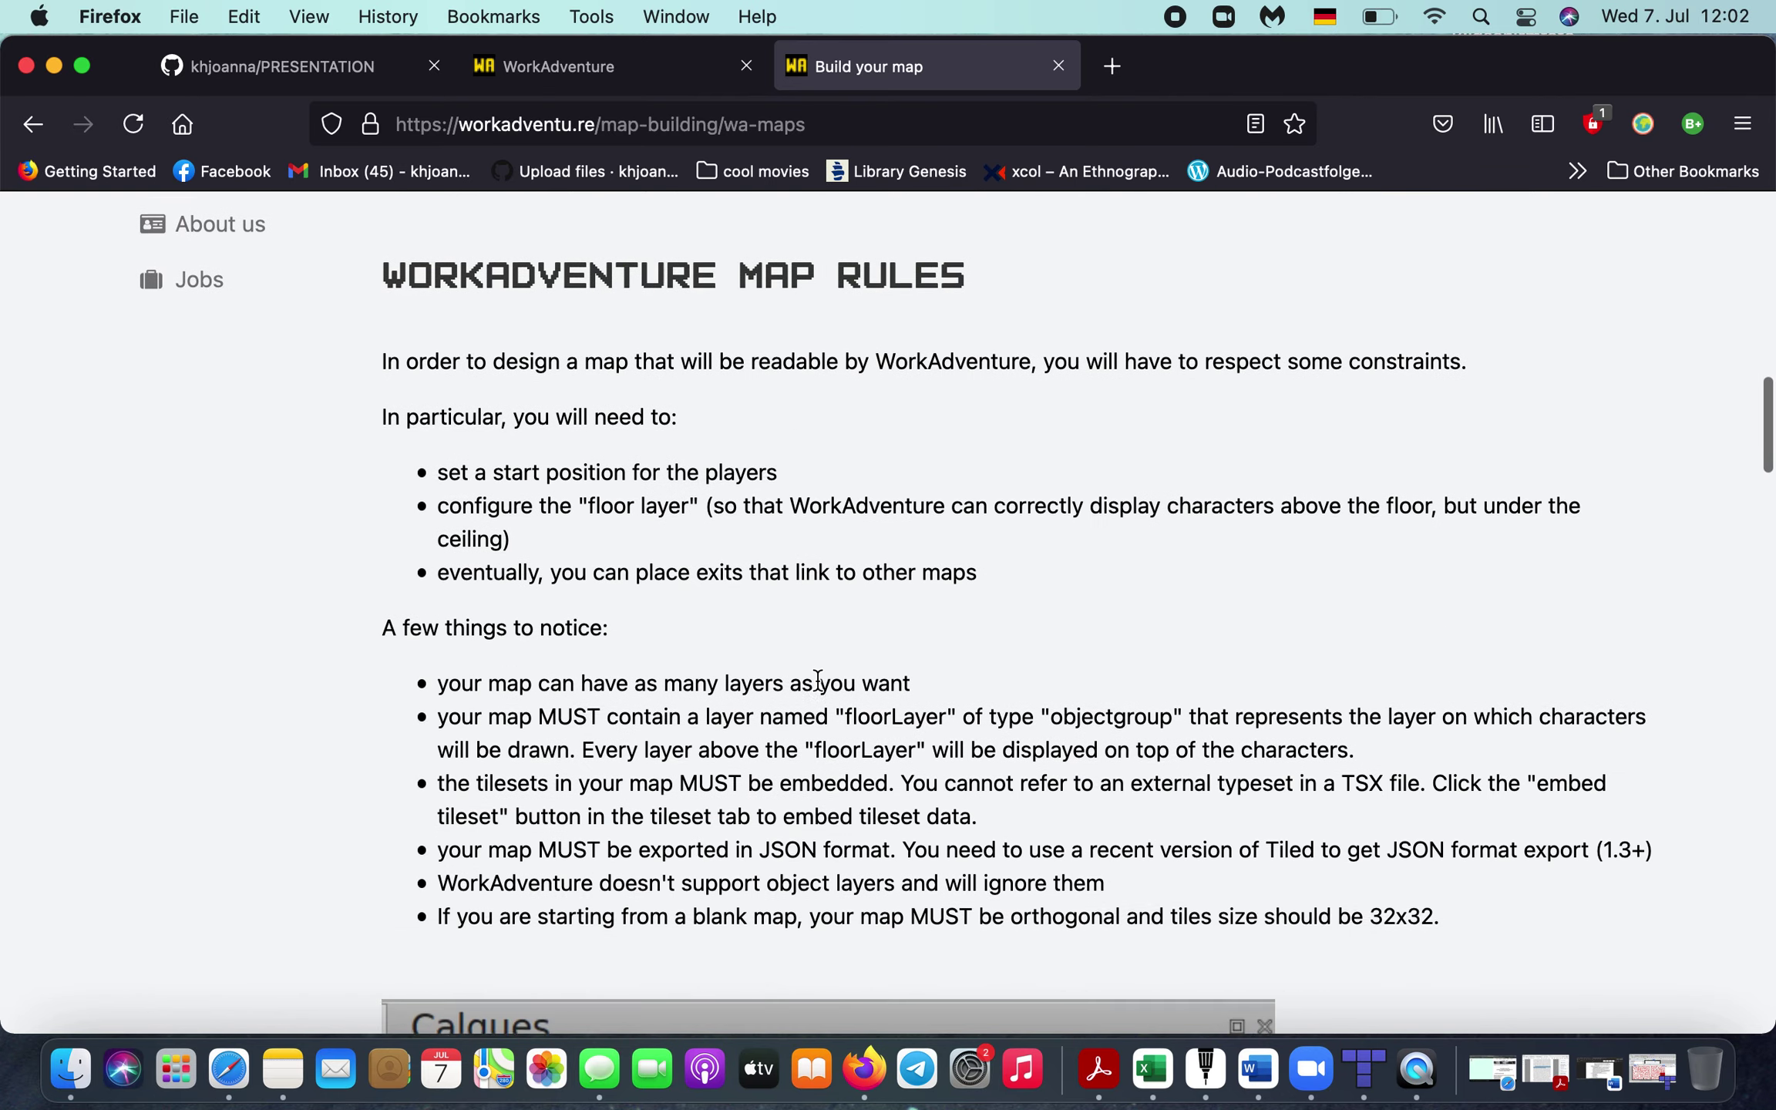
scroll(819, 678, "down", 7)
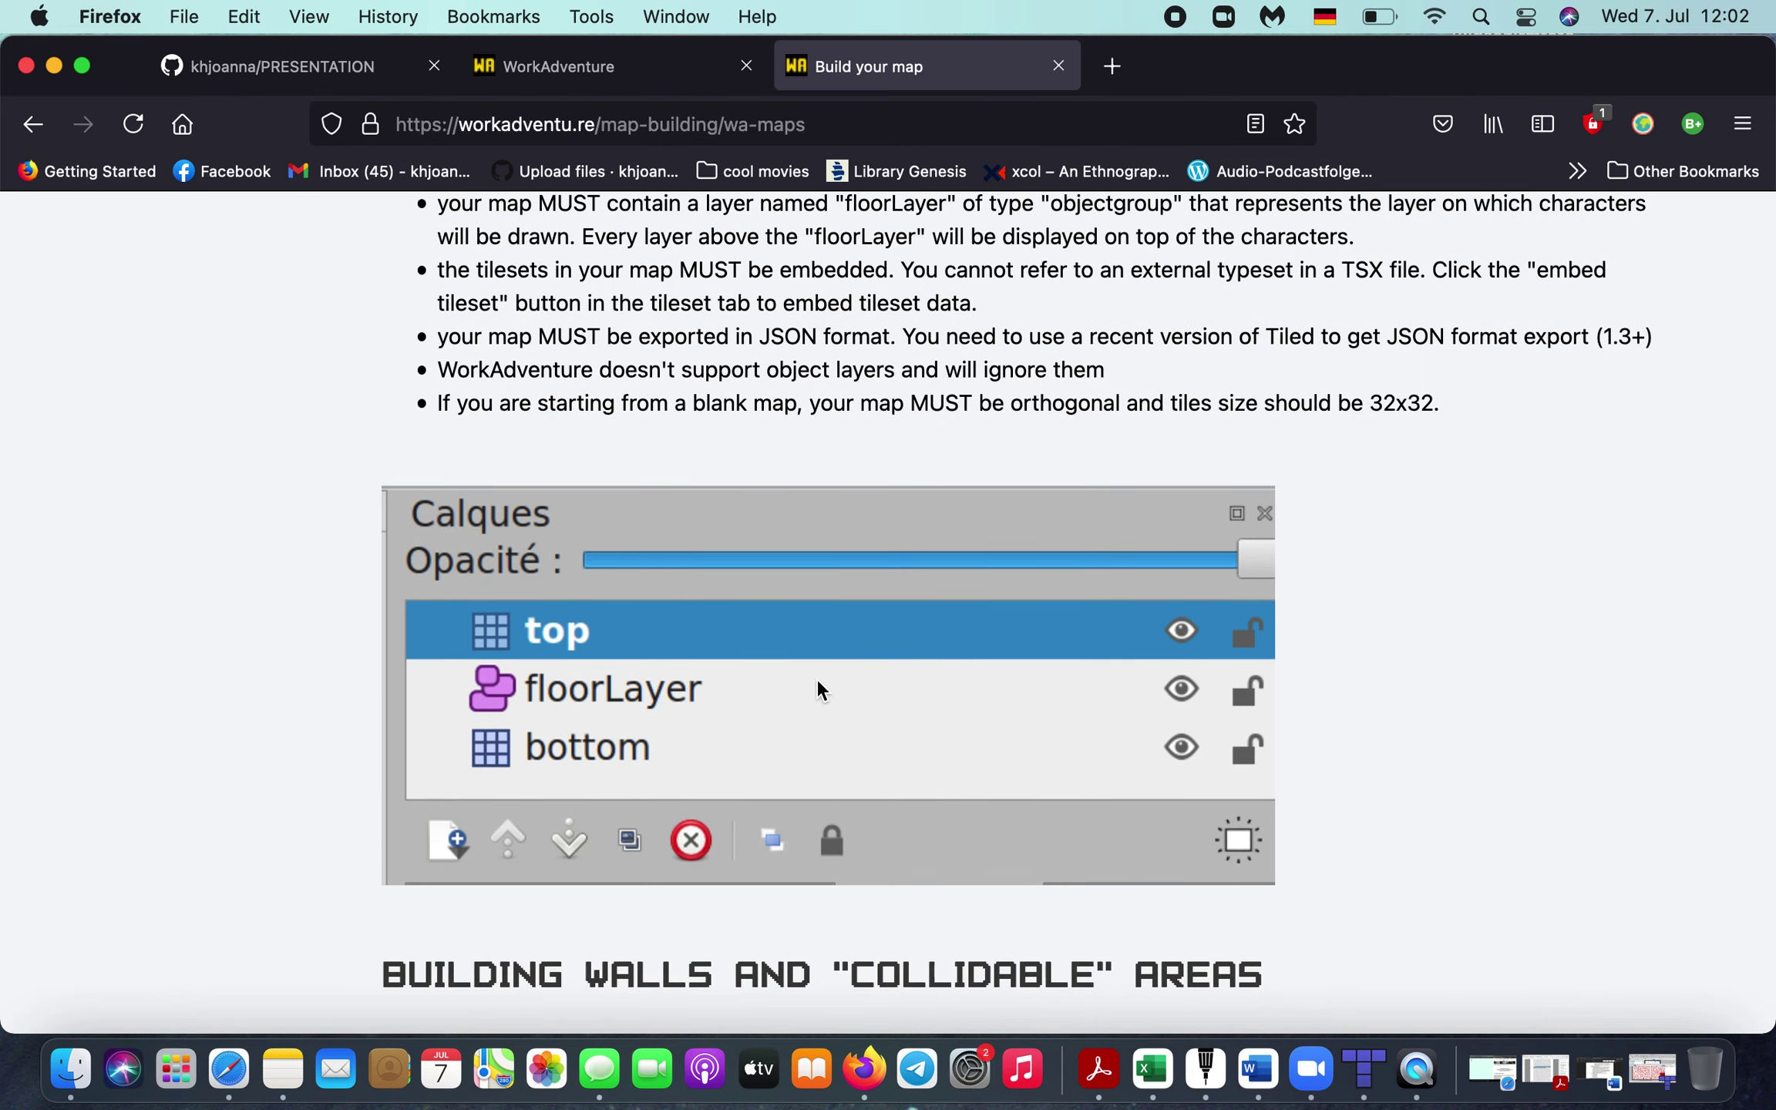
scroll(1207, 624, "up", 4)
scroll(1205, 617, "down", 6)
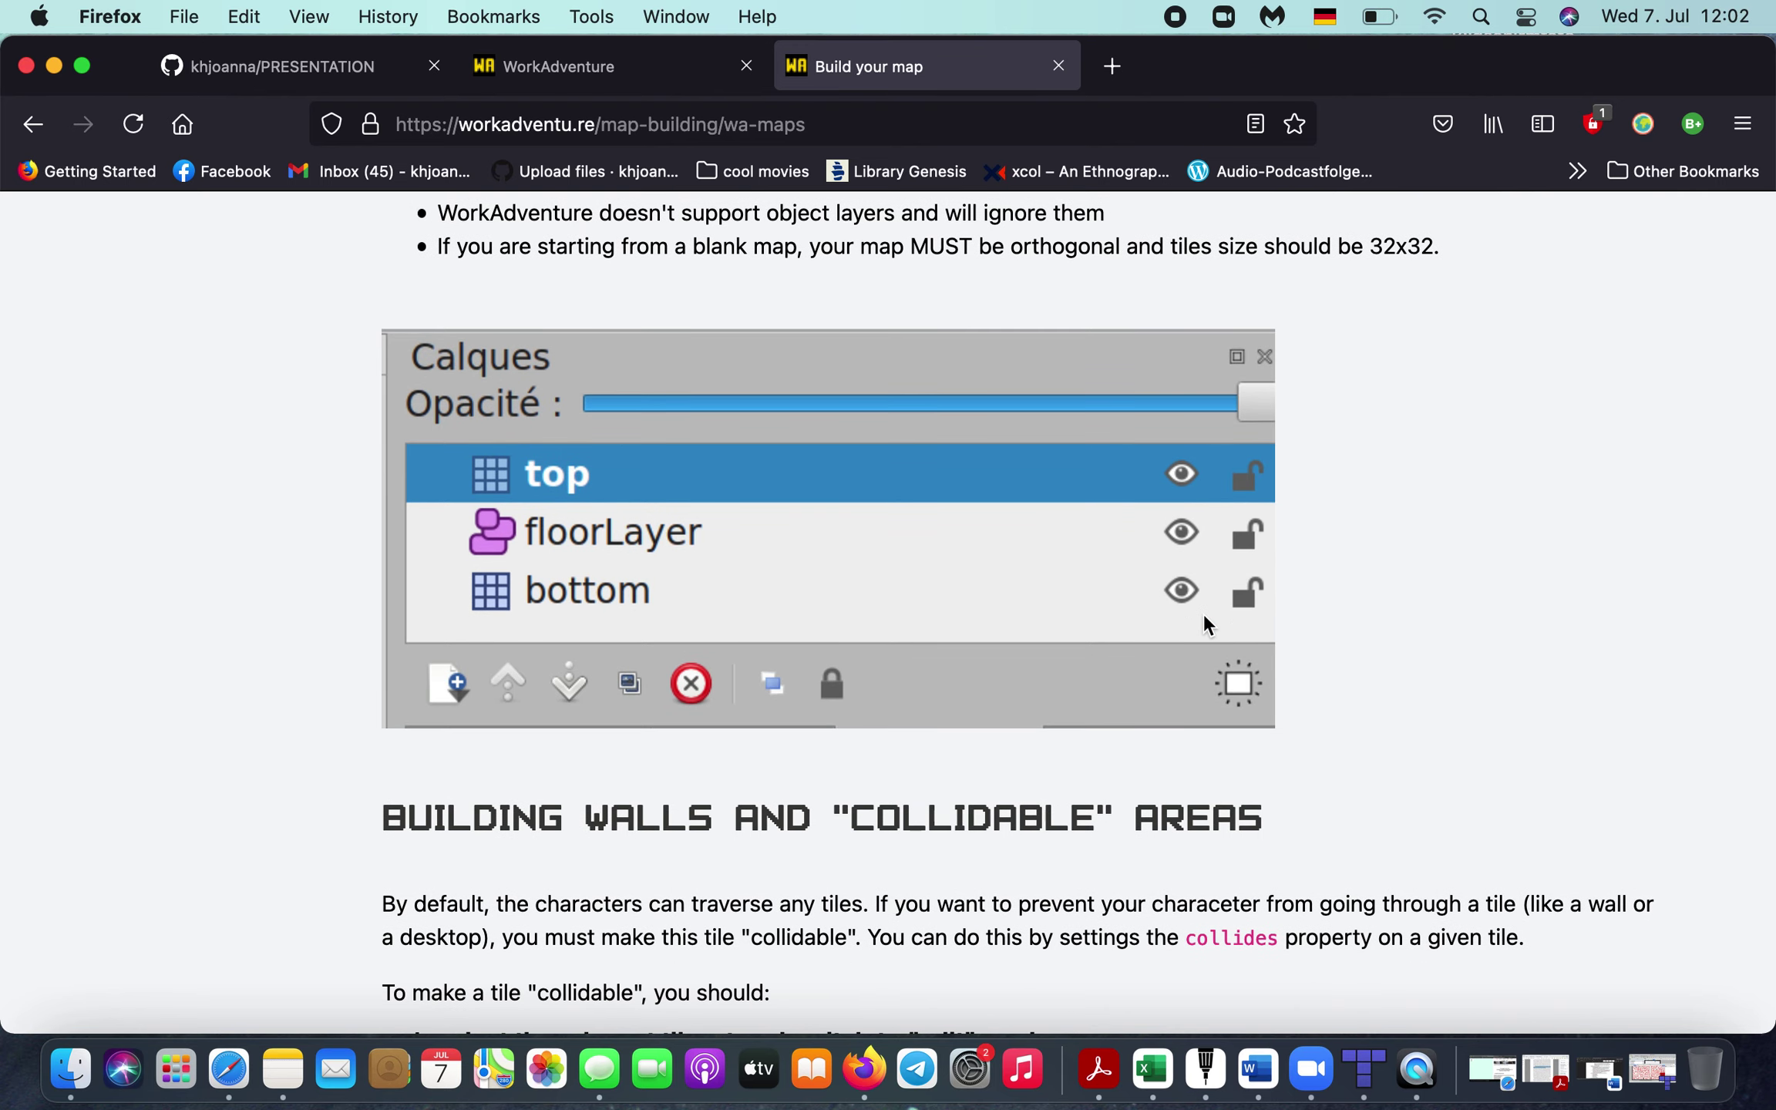
- Read the Building walls and "collidable" areas section through all four steps for adding the collides property to a tile
scroll(1207, 625, "down", 2)
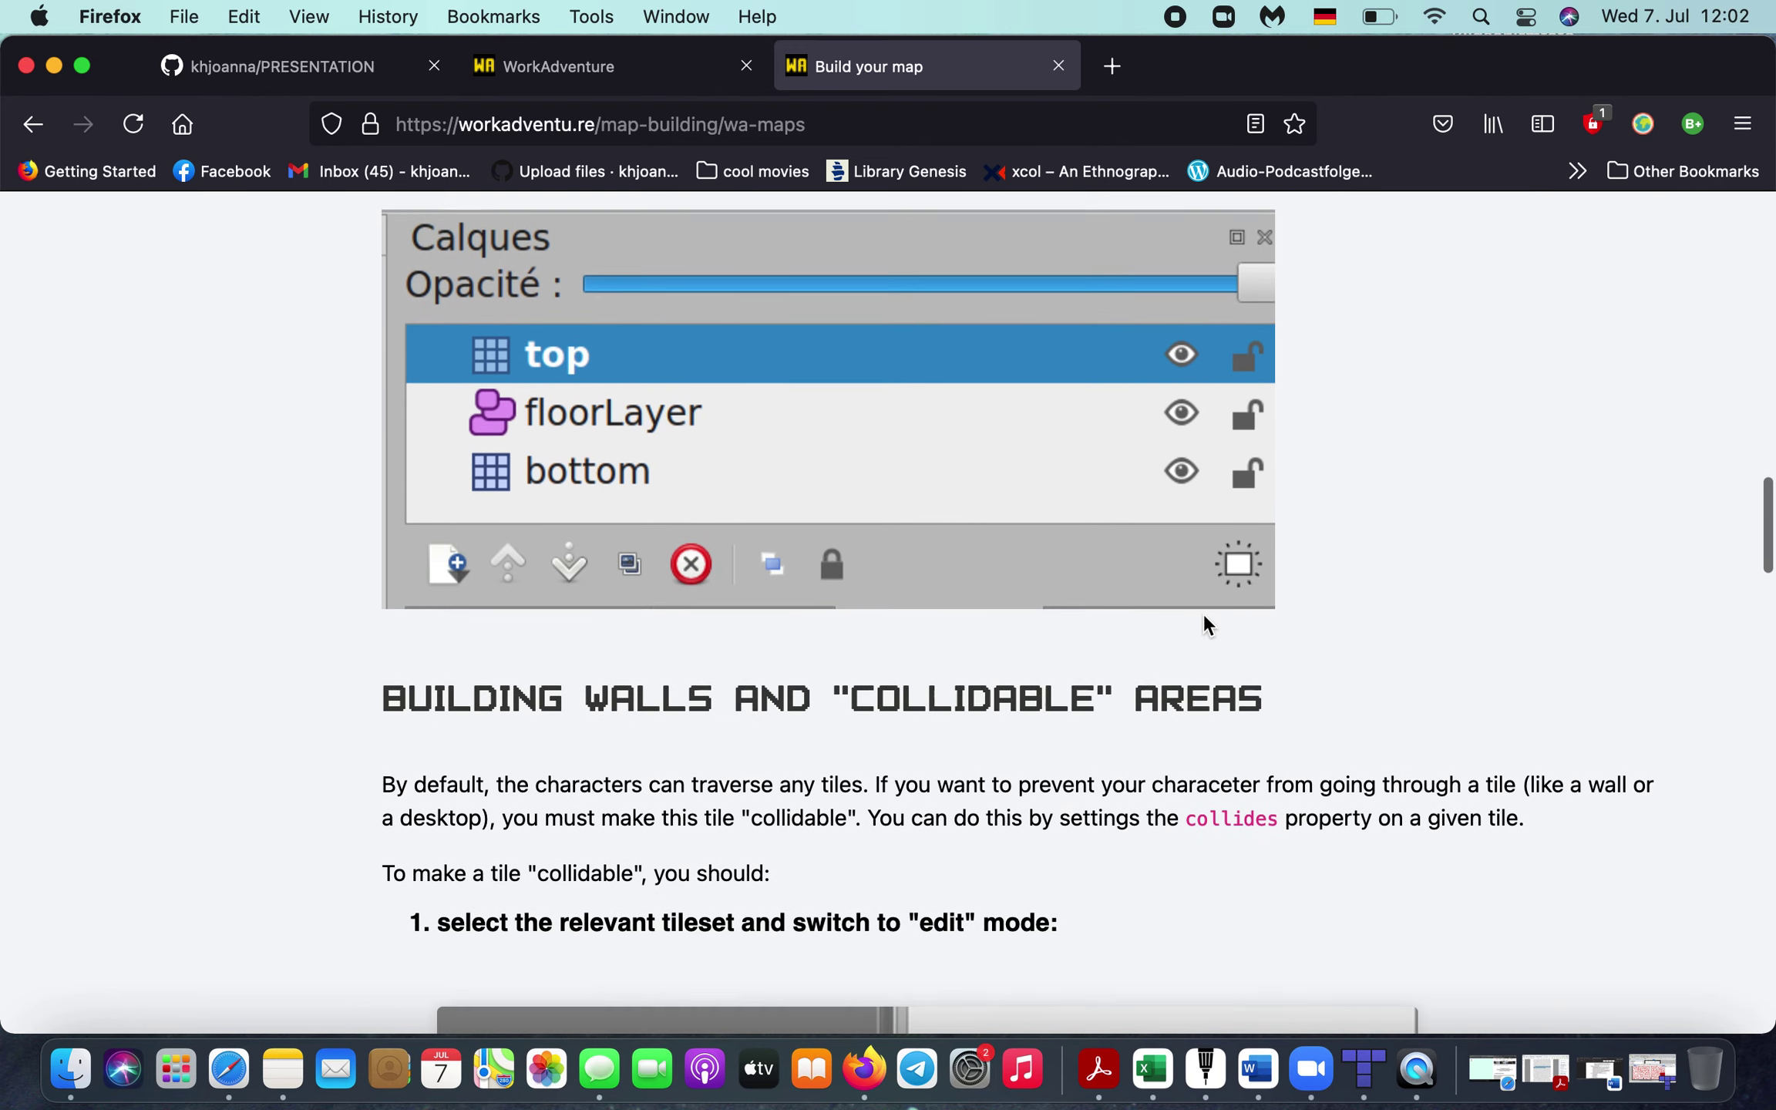
scroll(1203, 614, "down", 2)
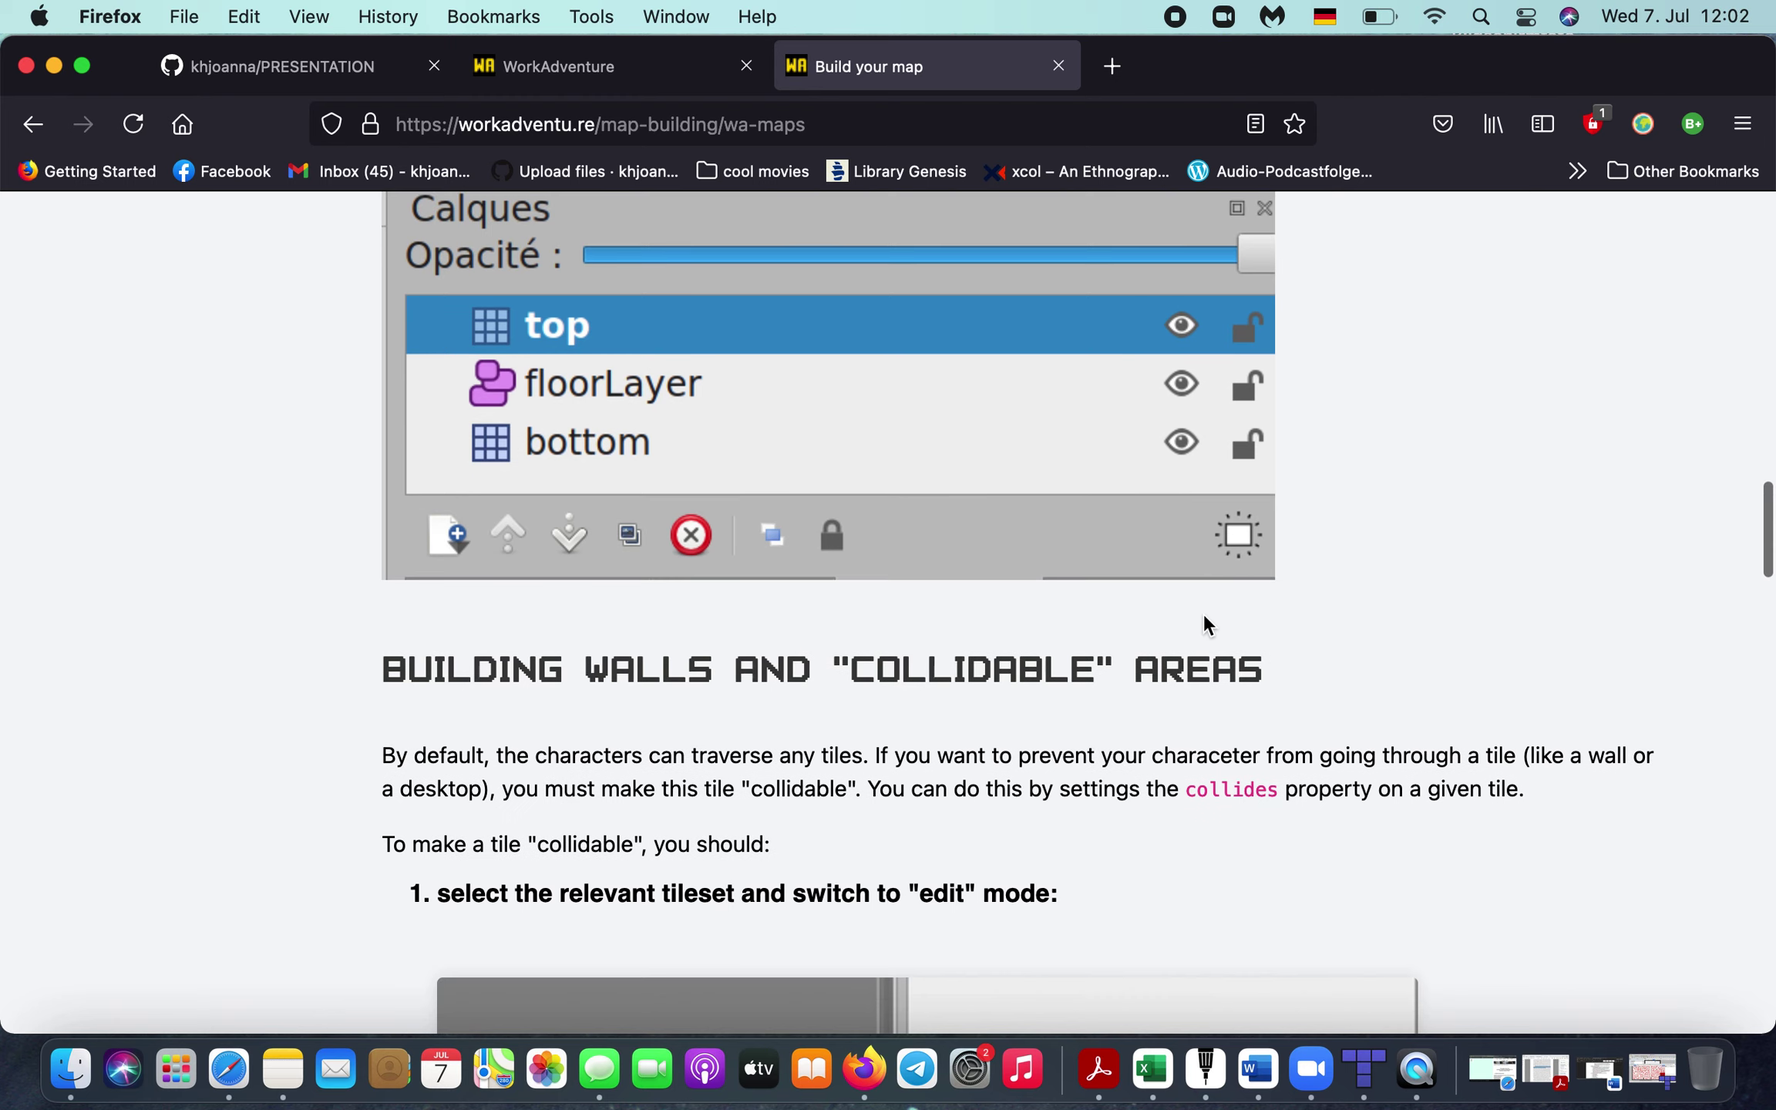
scroll(1205, 617, "down", 8)
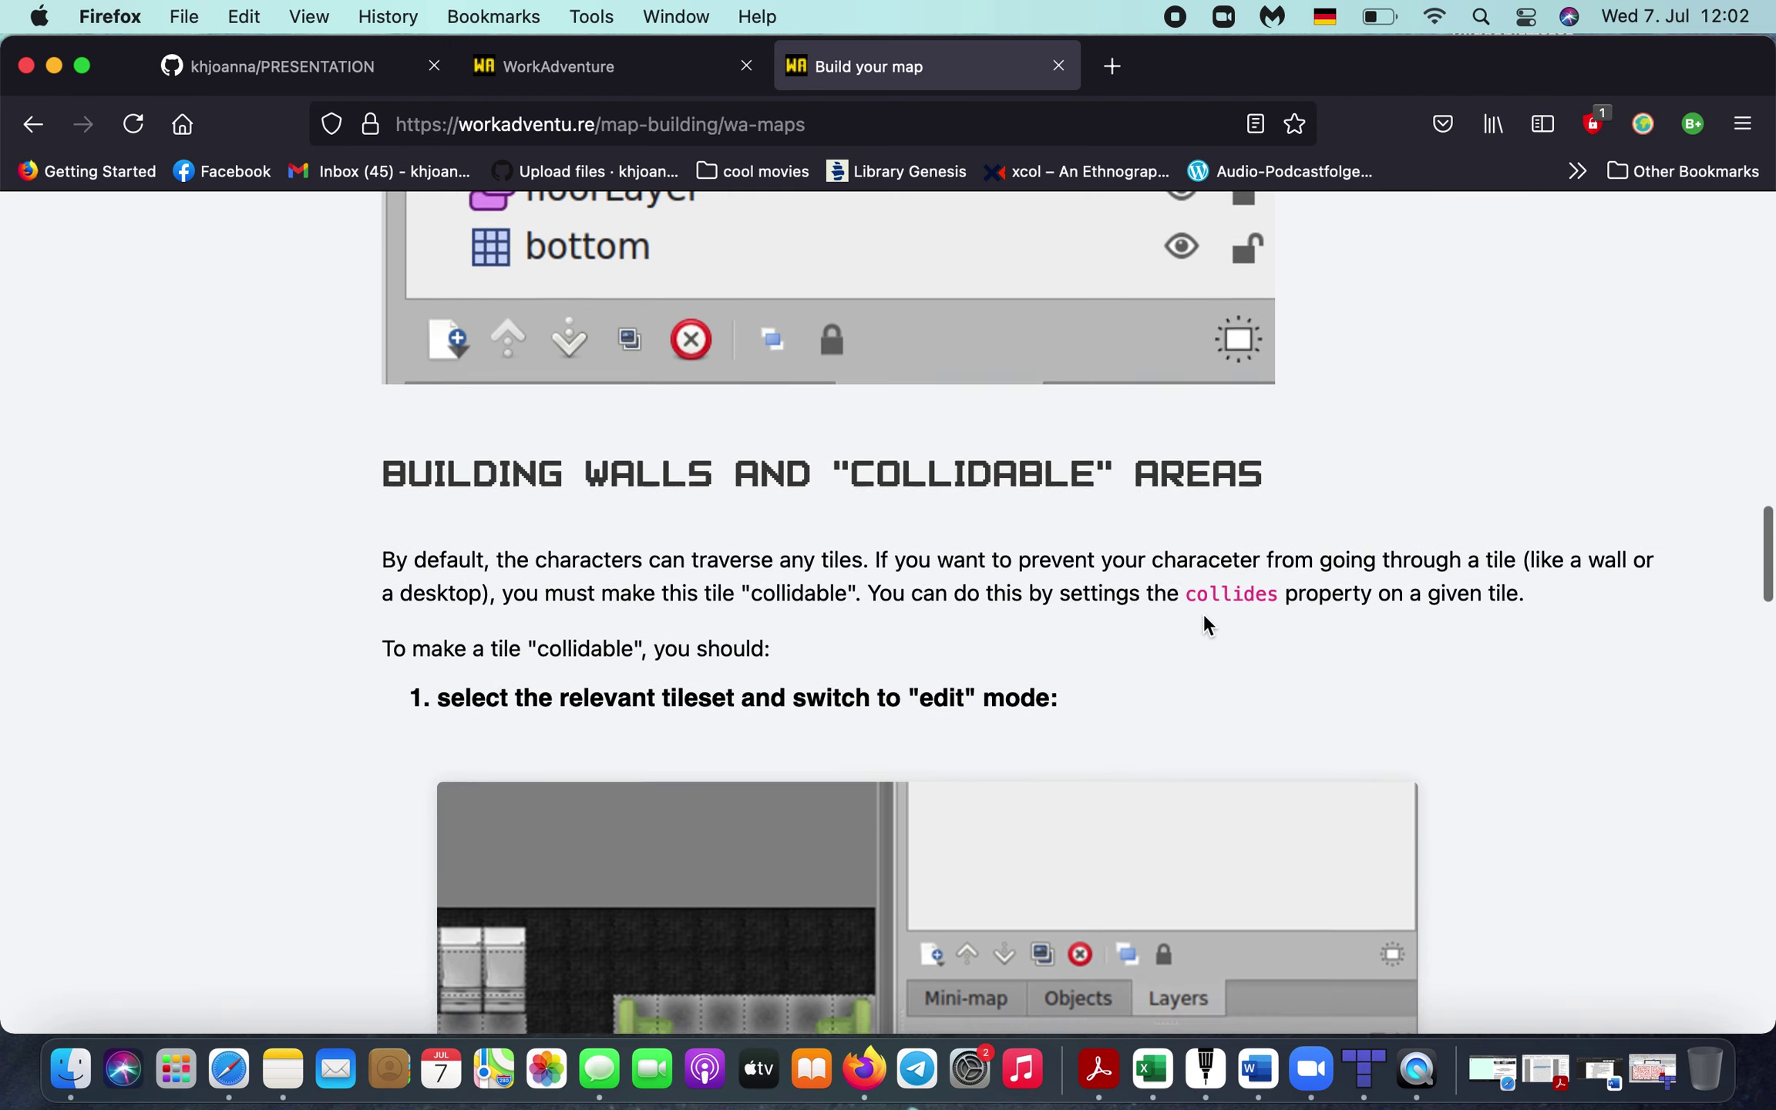
scroll(1204, 624, "up", 2)
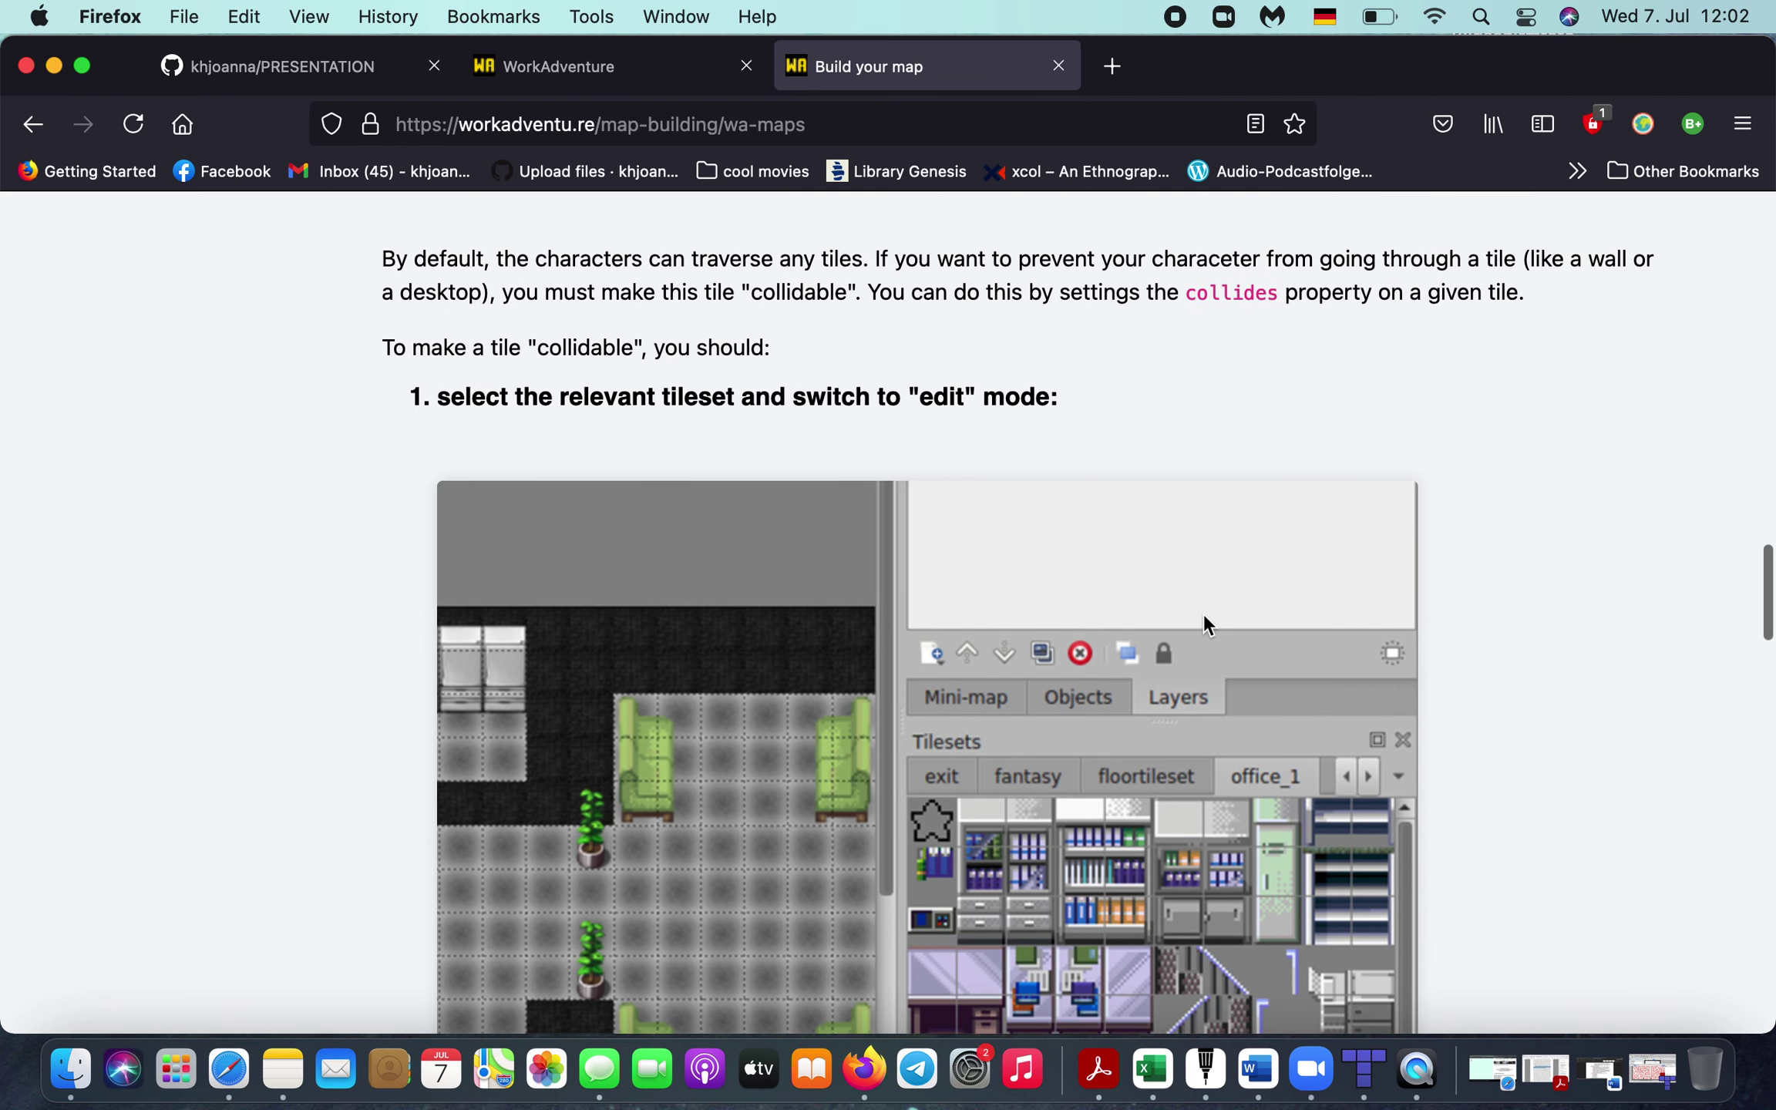
scroll(1203, 614, "down", 8)
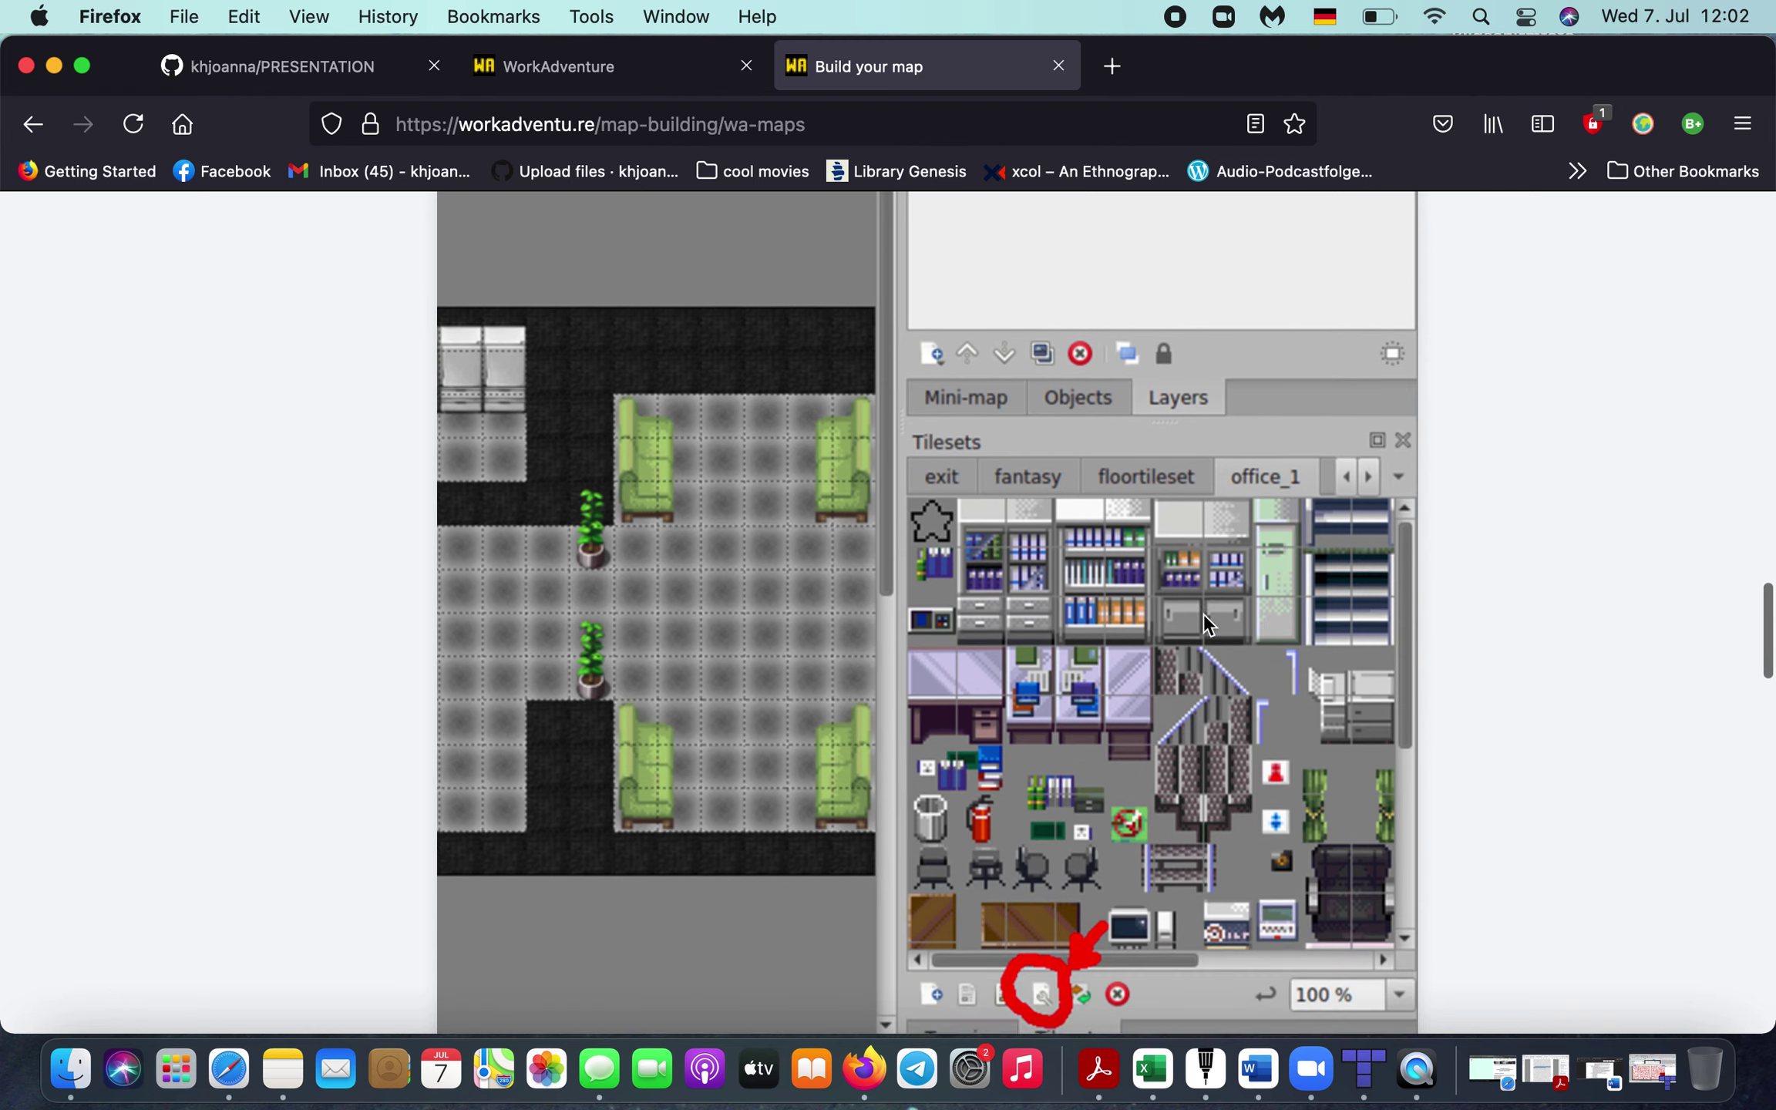
scroll(1203, 614, "down", 4)
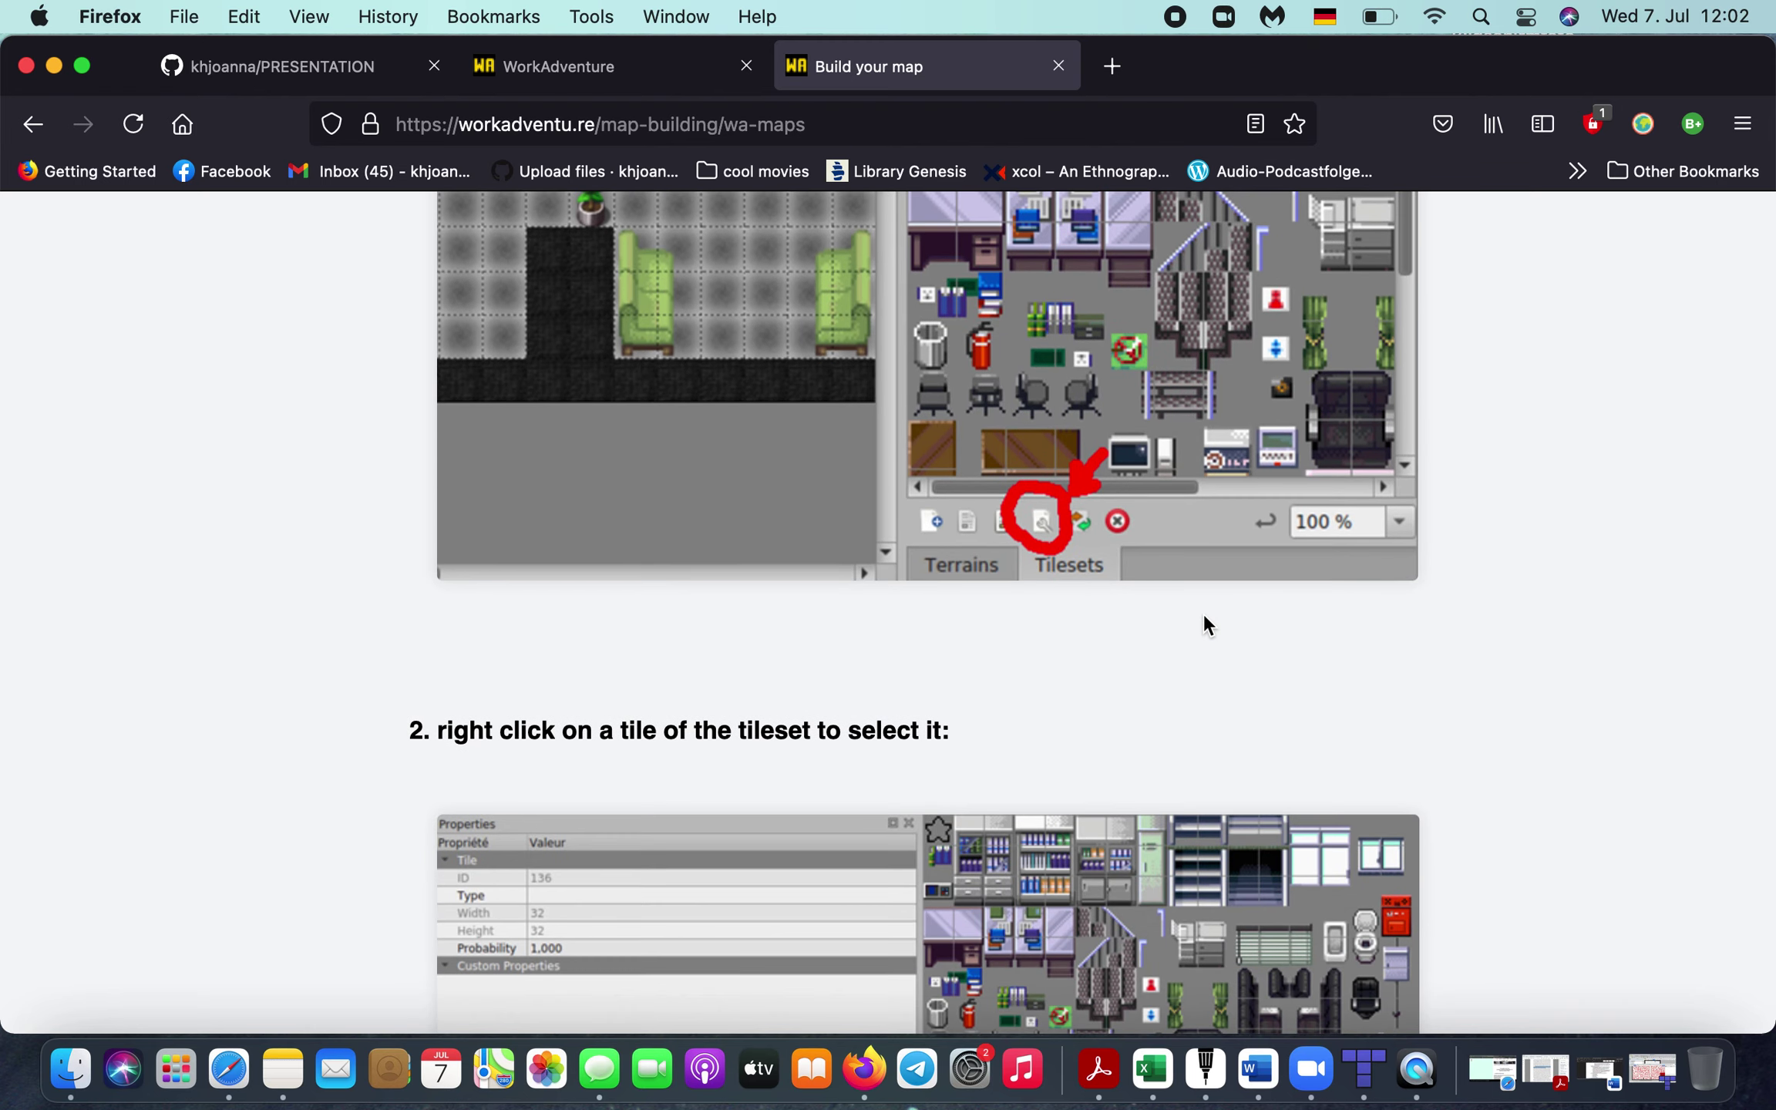
scroll(1203, 613, "down", 3)
scroll(1203, 613, "down", 20)
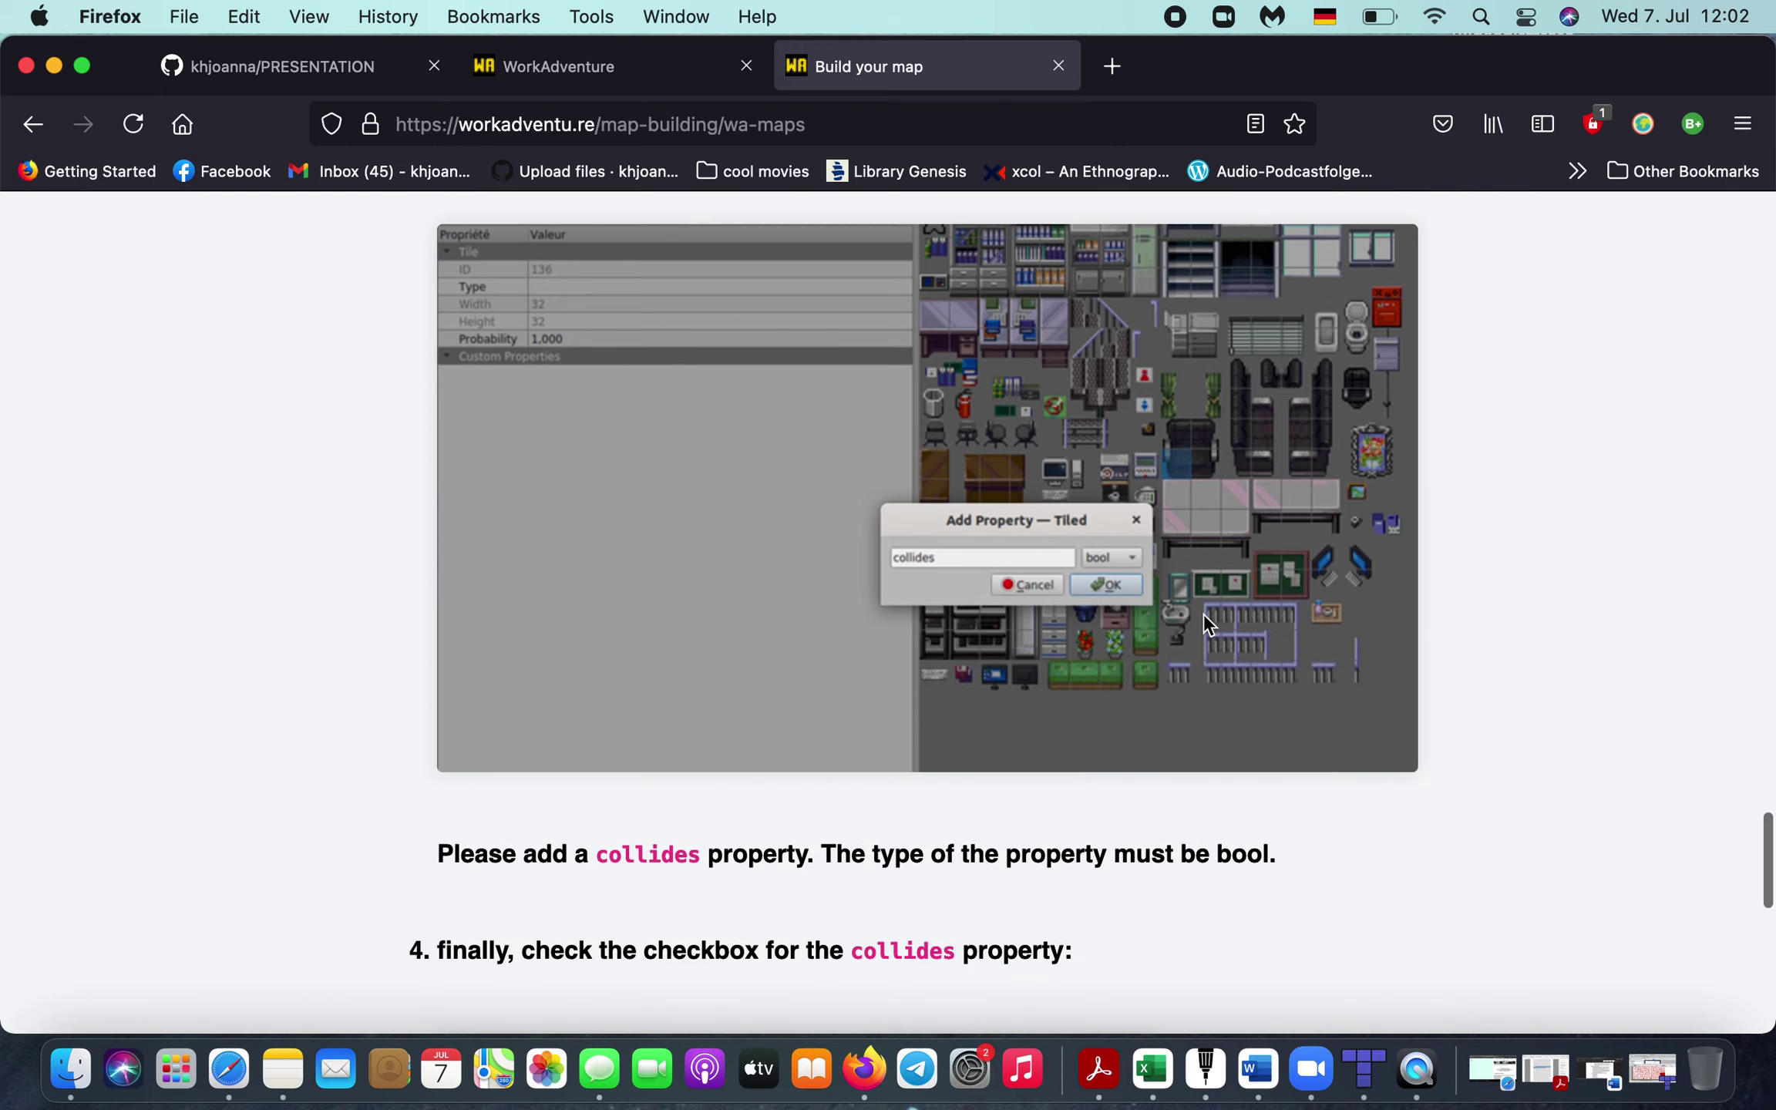
scroll(1203, 612, "down", 9)
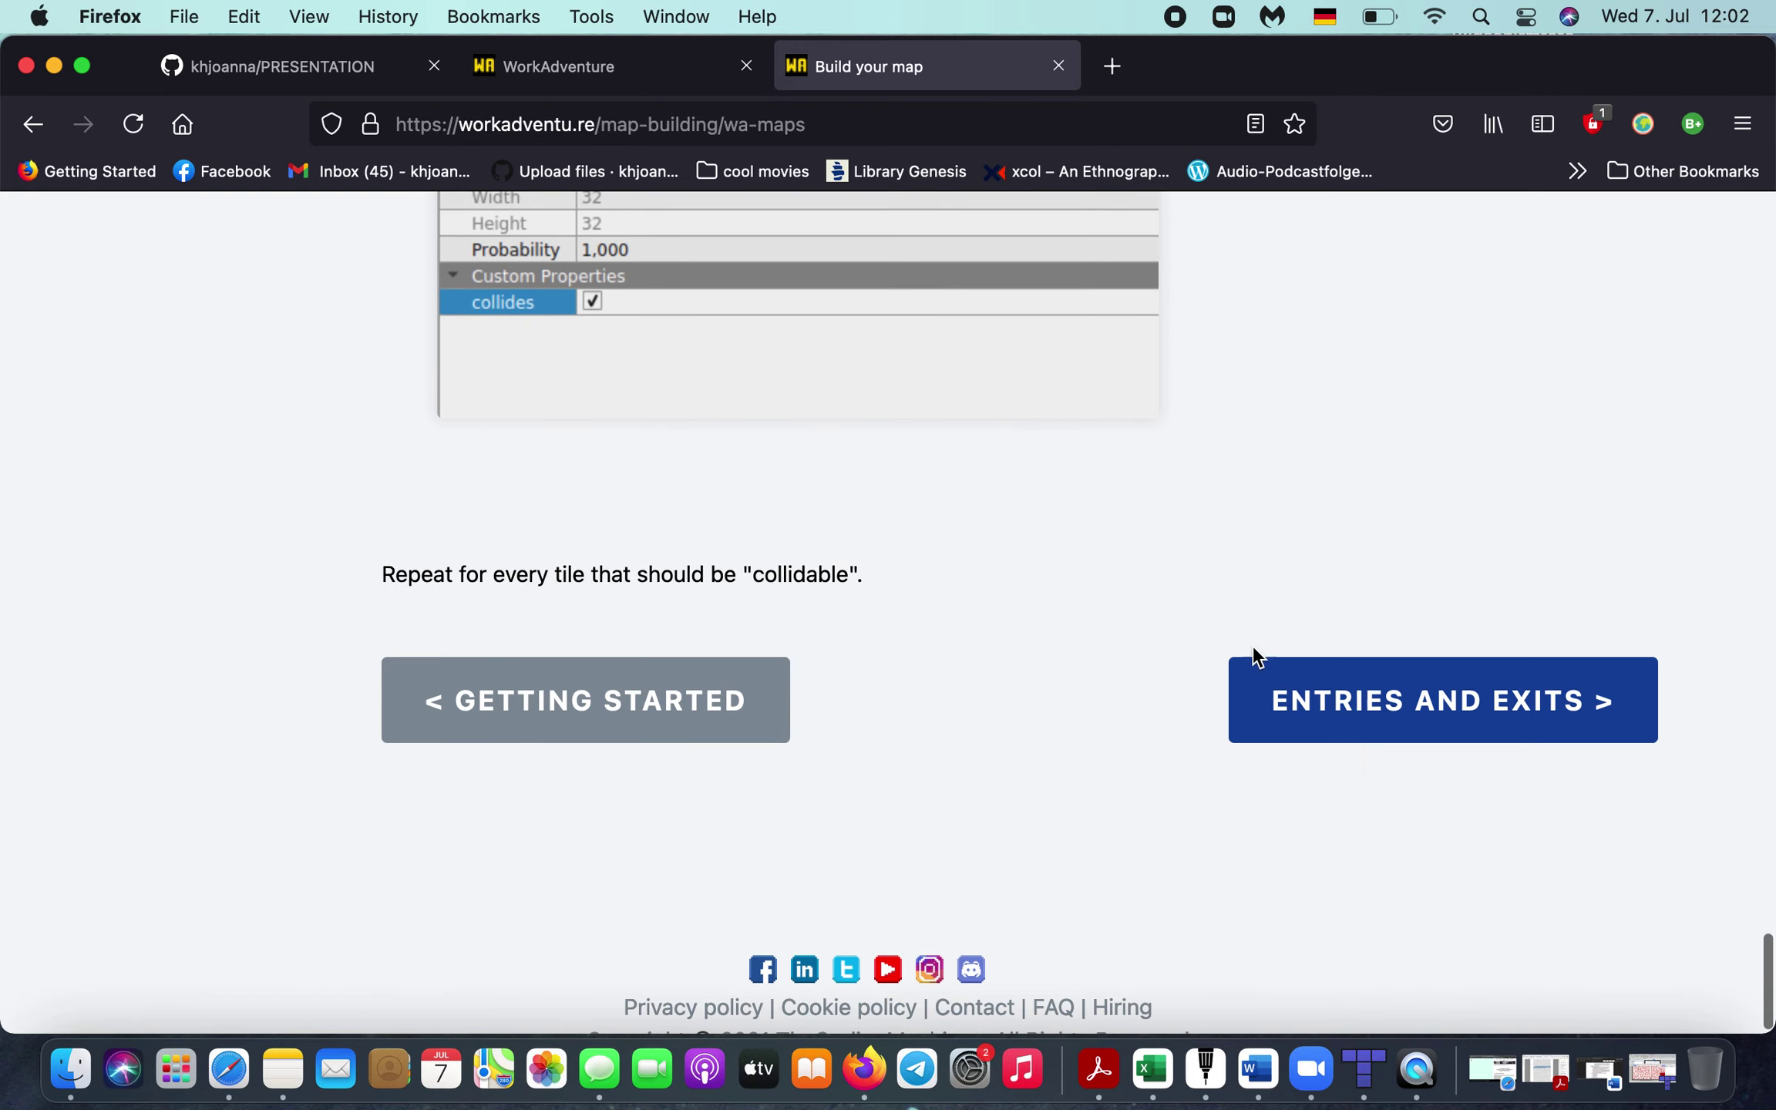
- Open the Entries and exits chapter and read how to define a default entry point and exits
left_click(1401, 730)
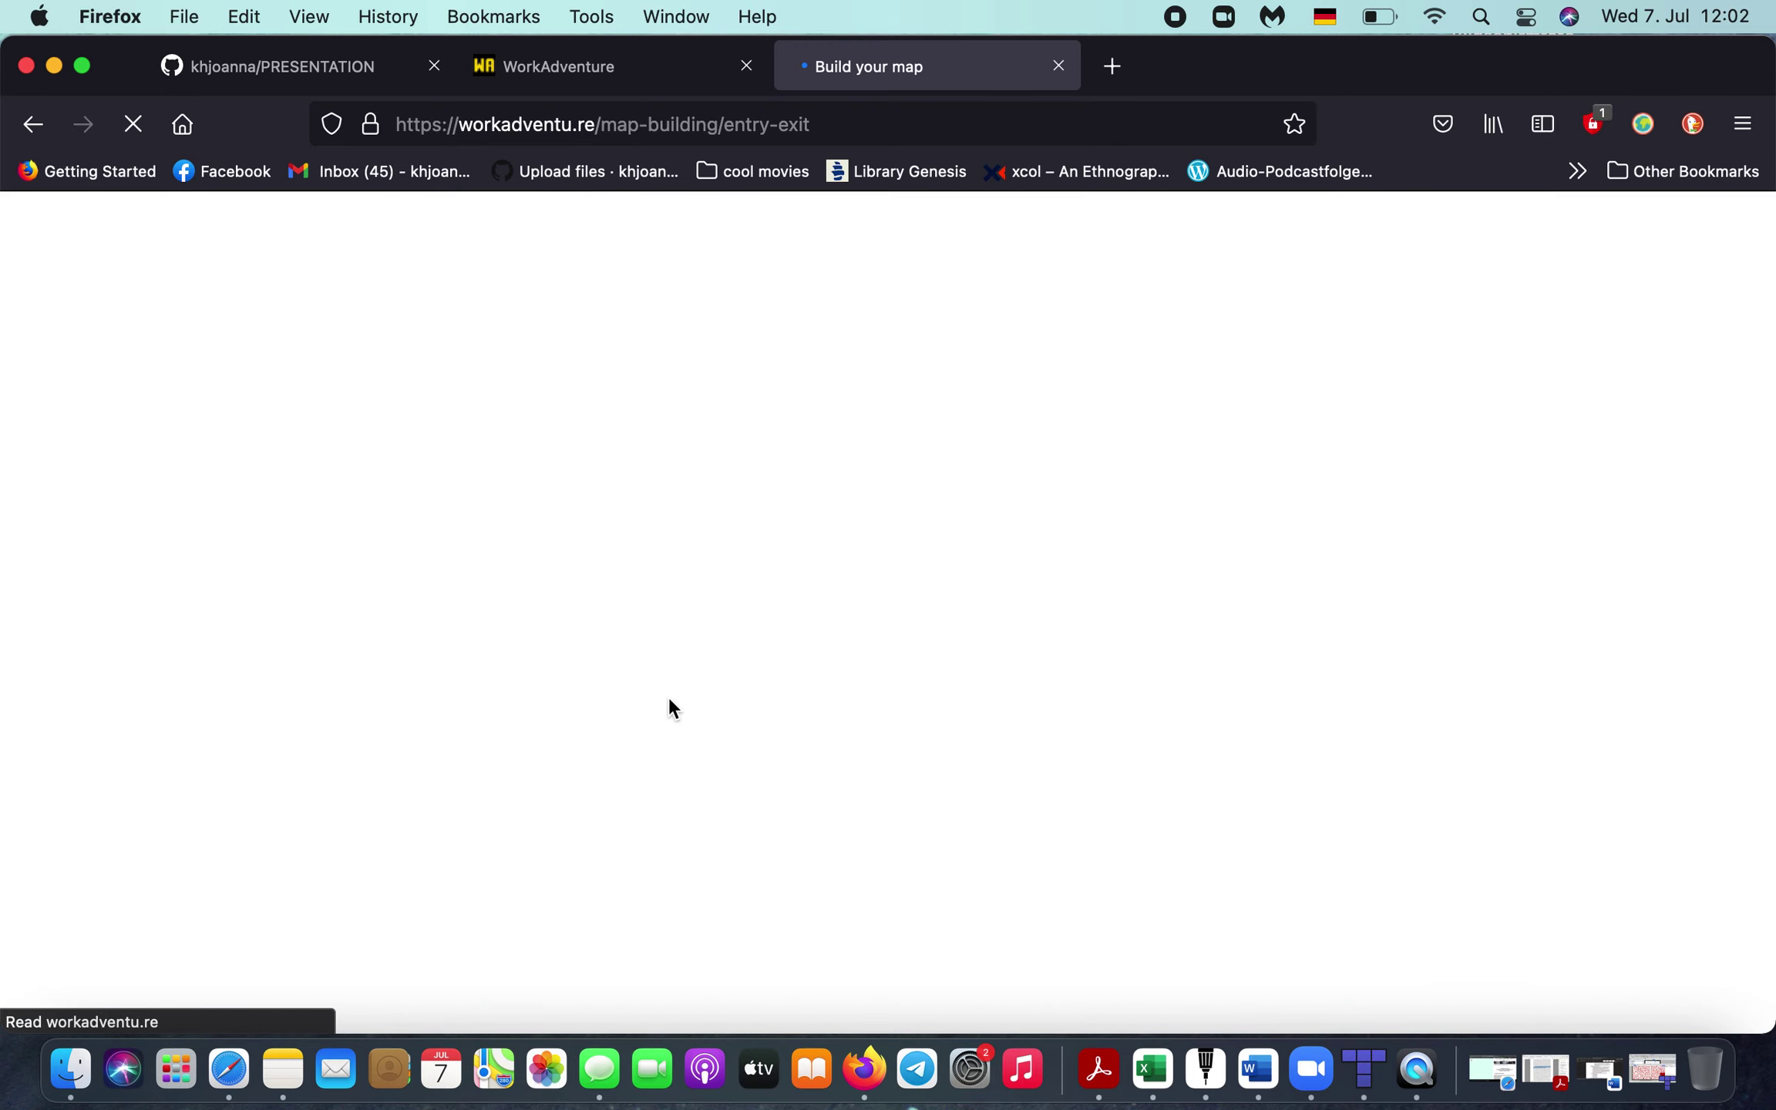
scroll(669, 707, "down", 7)
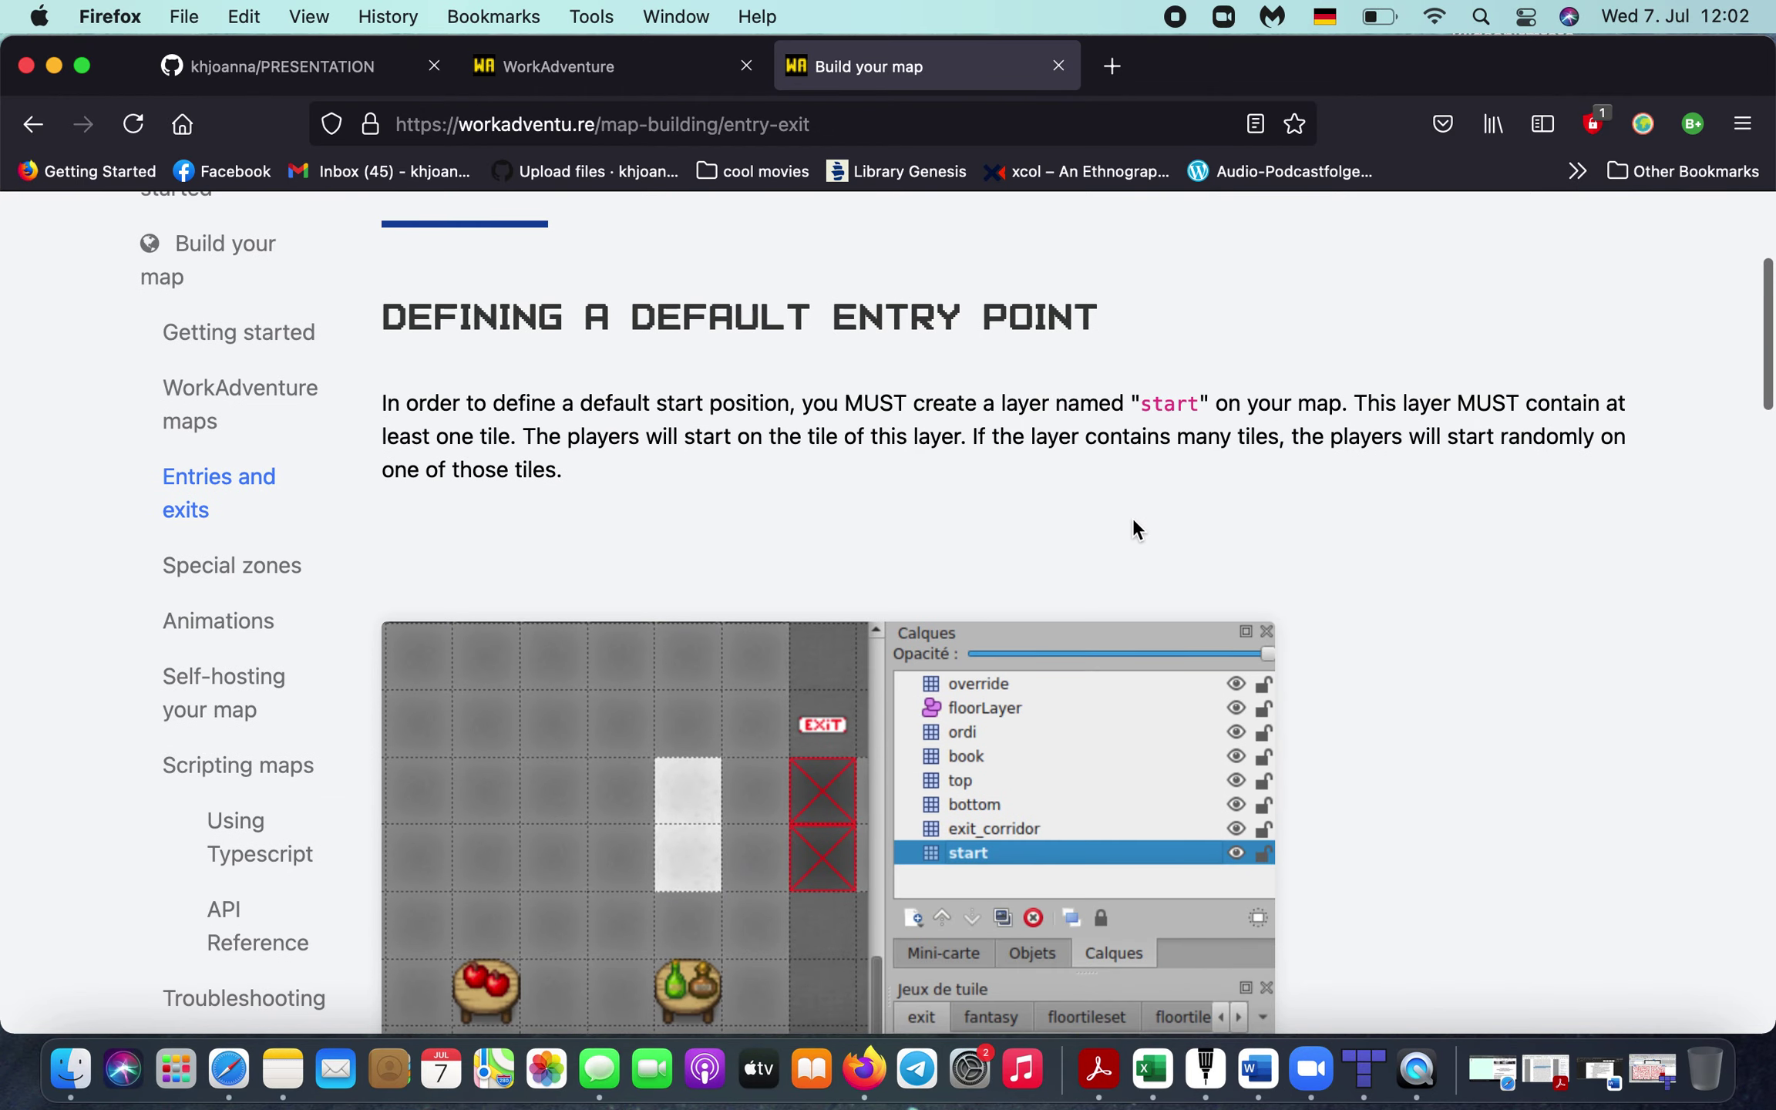
scroll(1133, 523, "down", 7)
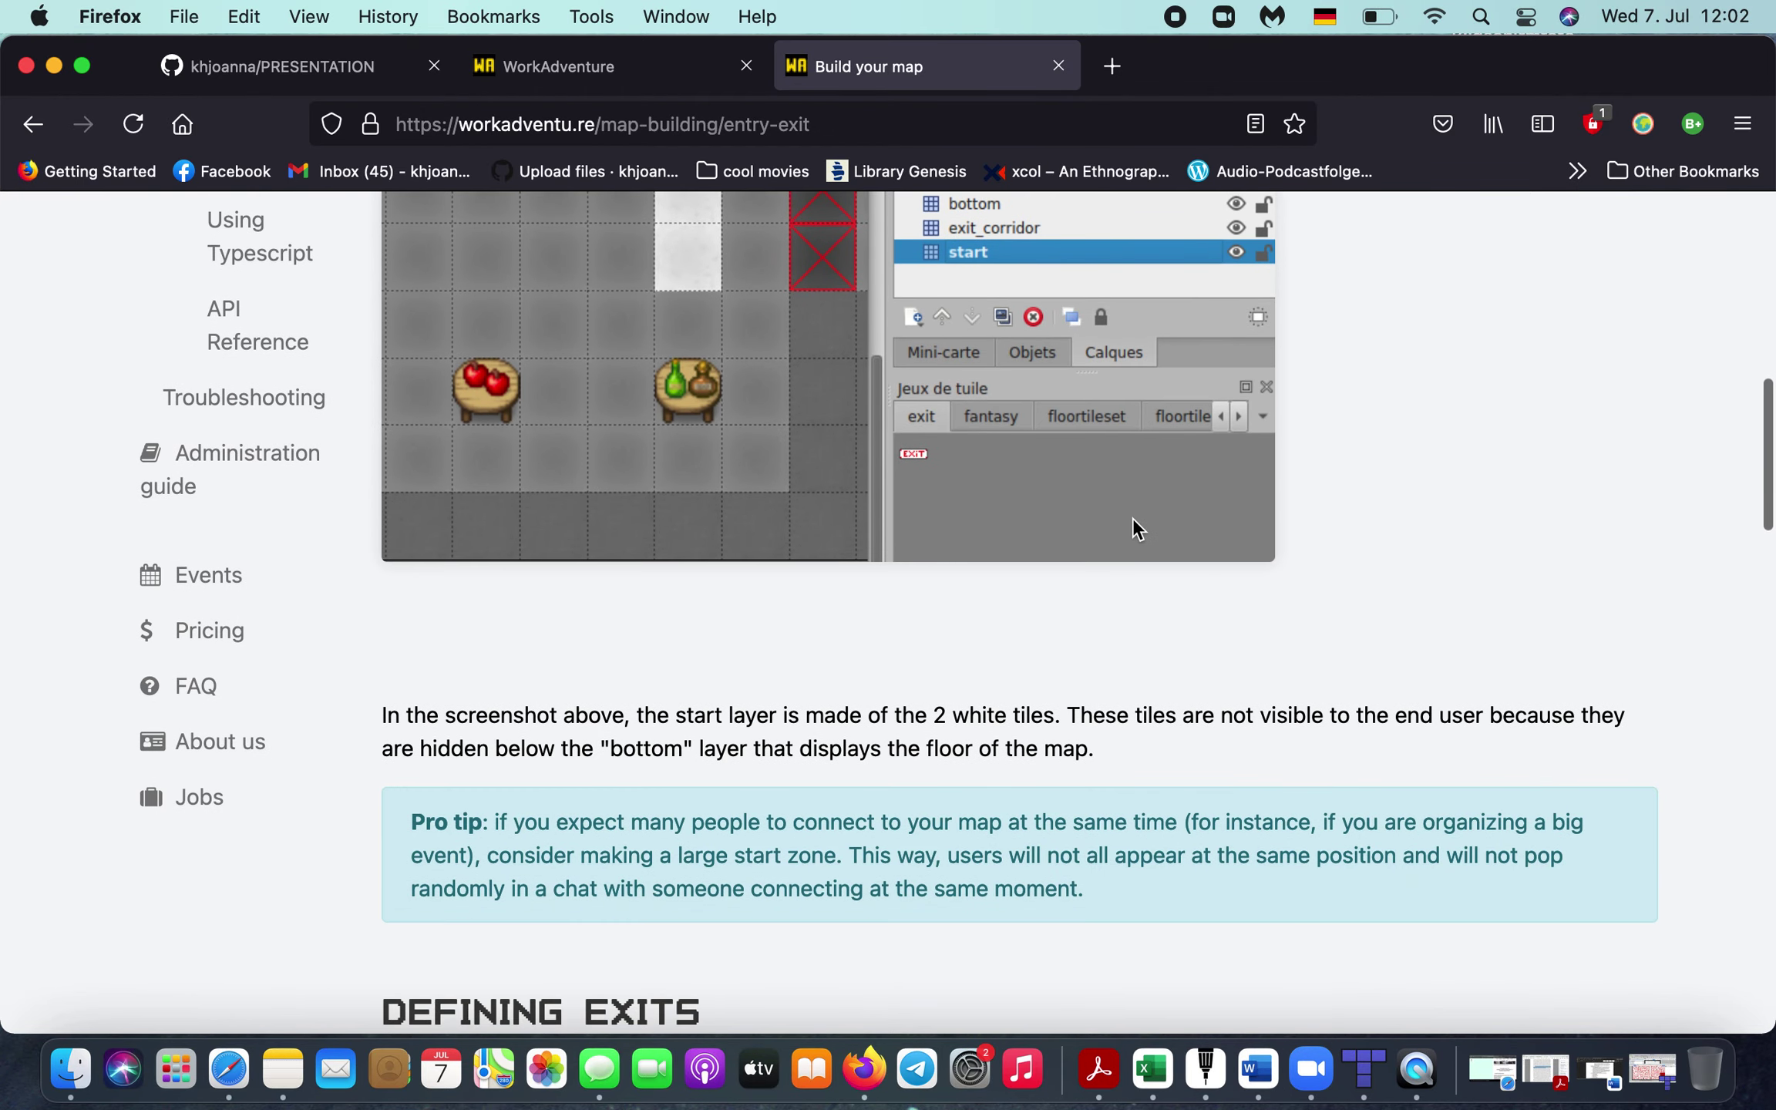
scroll(1132, 522, "down", 5)
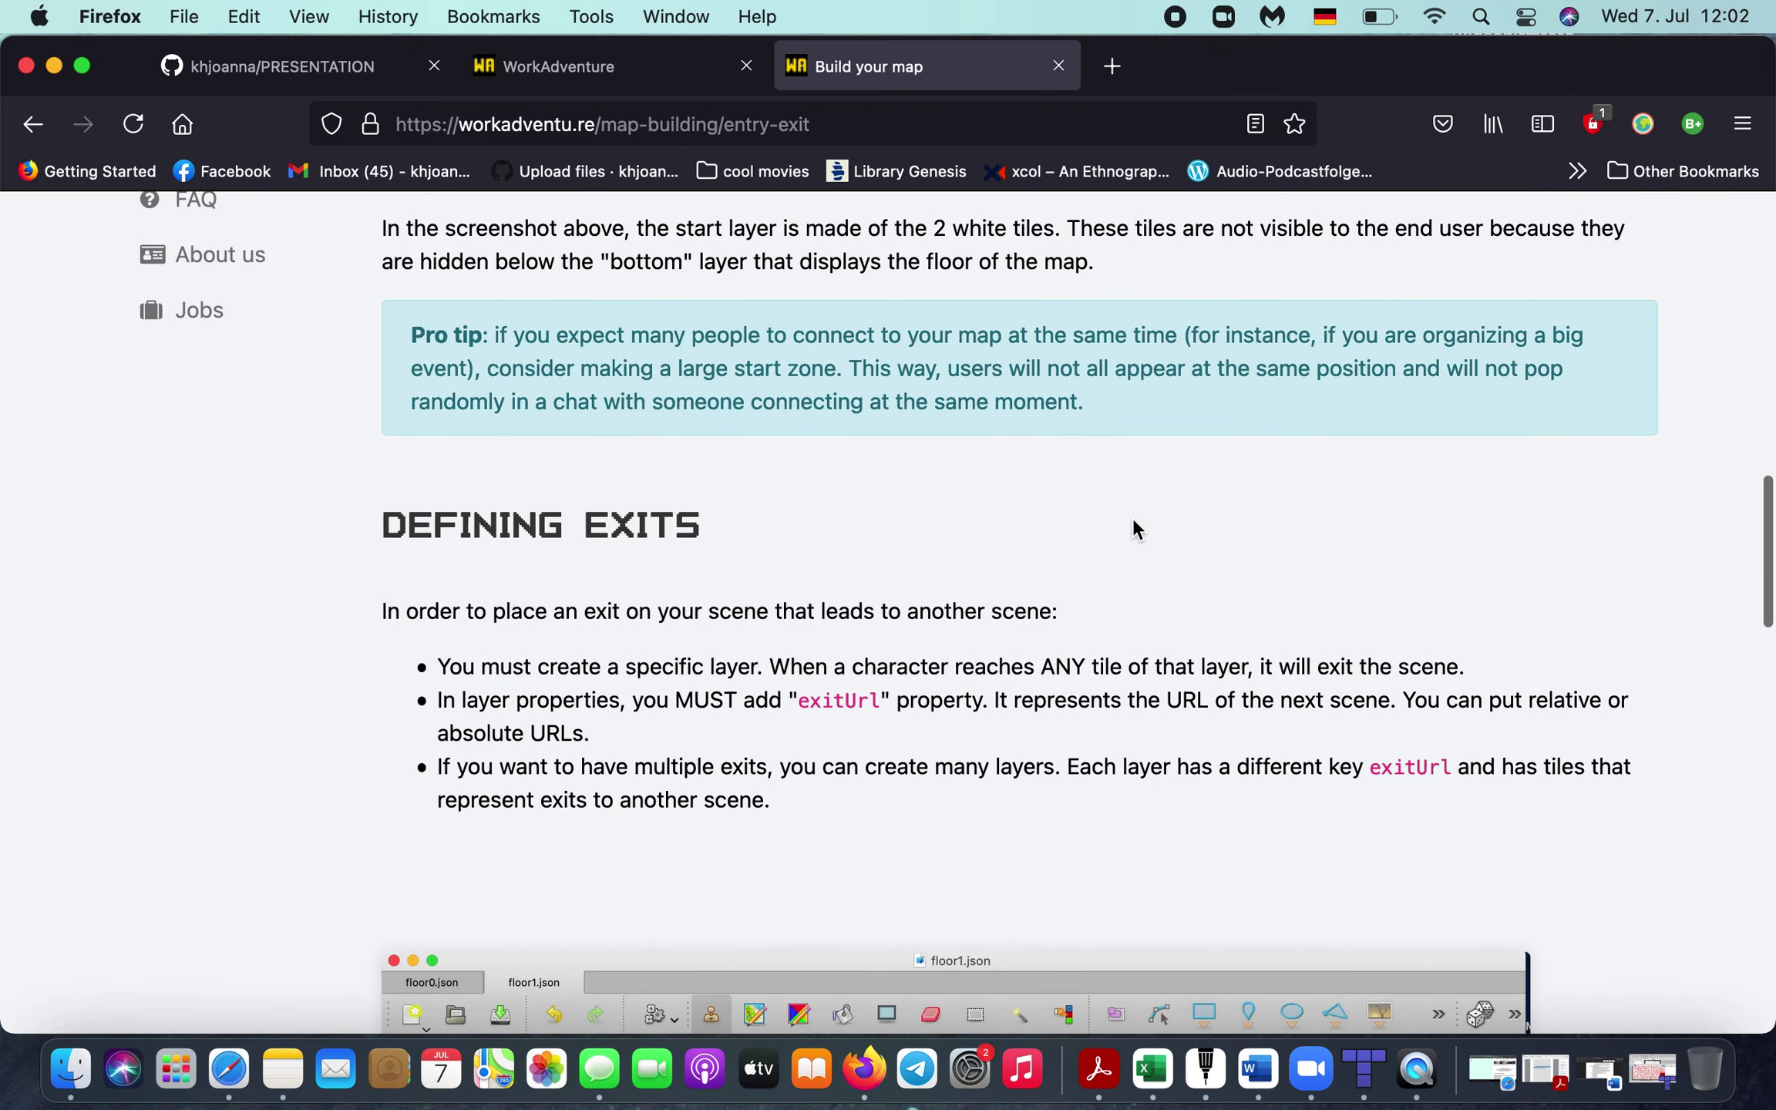
scroll(1132, 523, "down", 20)
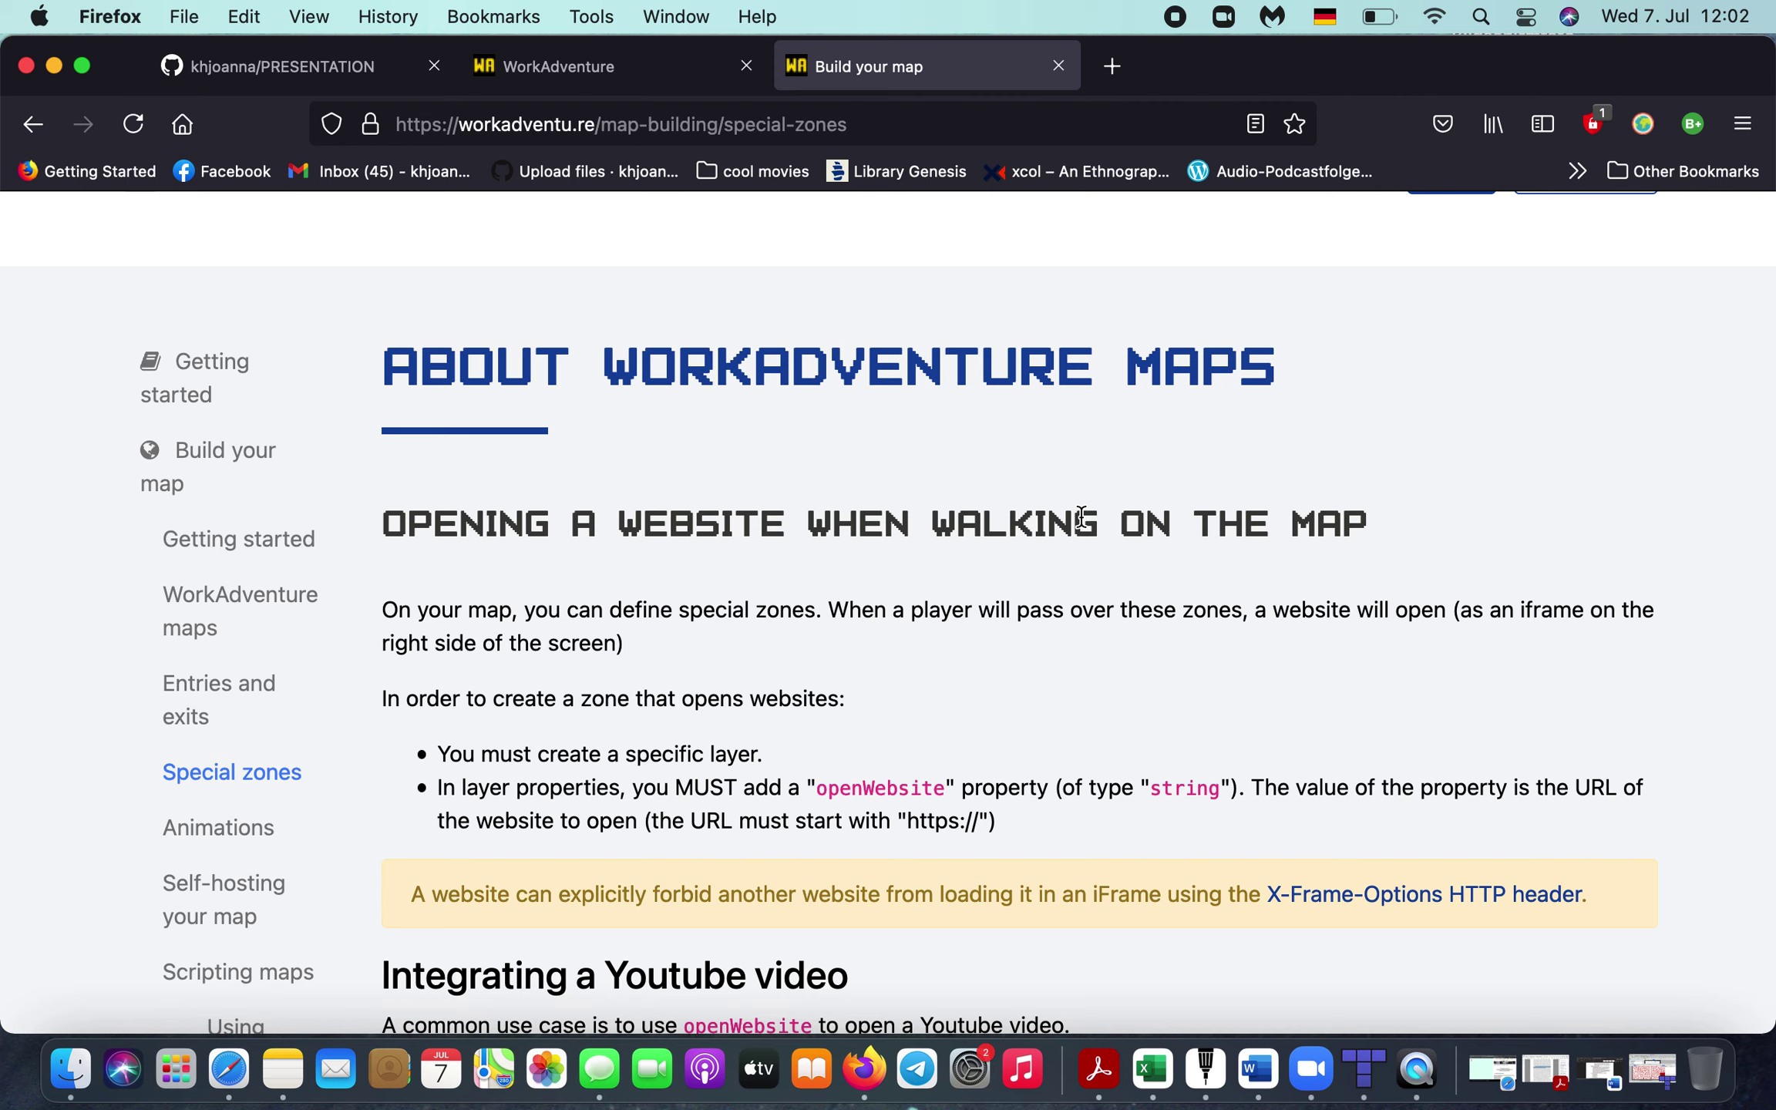
- Read the Special zones chapter on opening websites, embedding YouTube videos, triggering the action and setting the iFrame "allow" attribute
scroll(1082, 517, "down", 3)
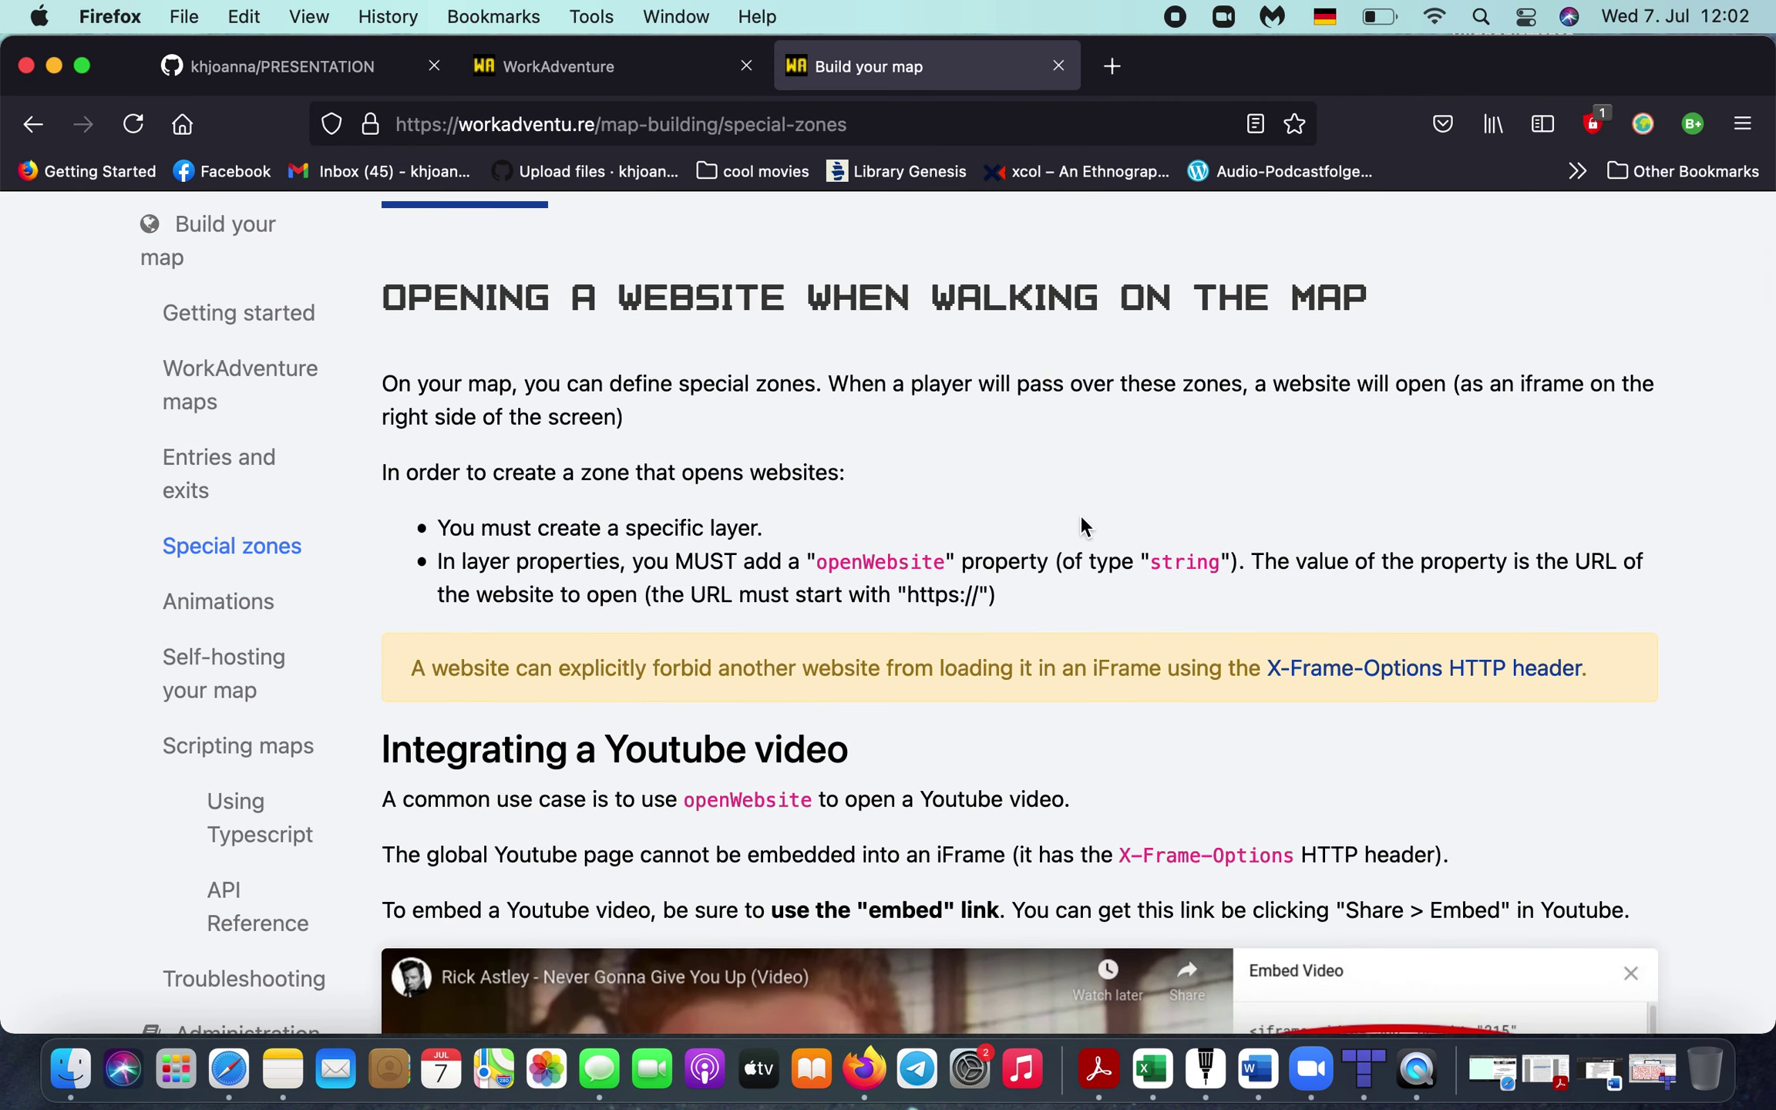
scroll(1079, 515, "down", 5)
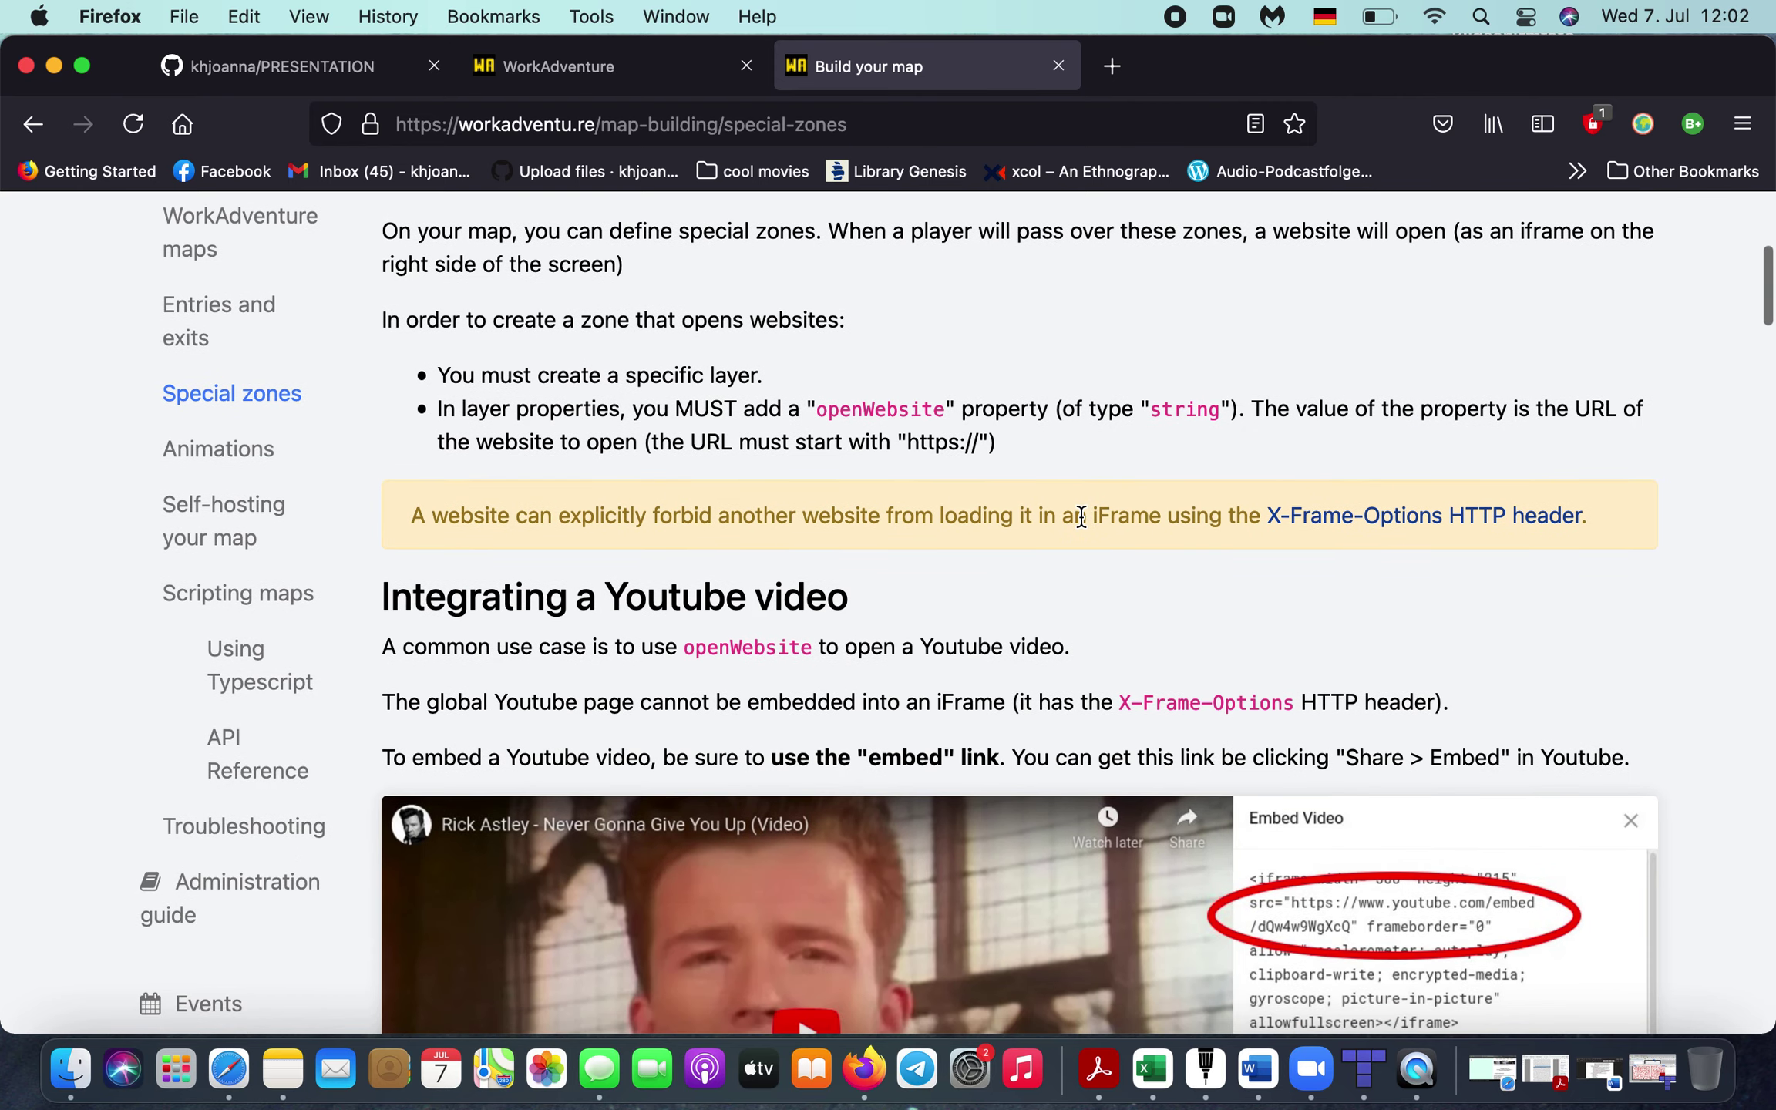
scroll(1080, 515, "down", 15)
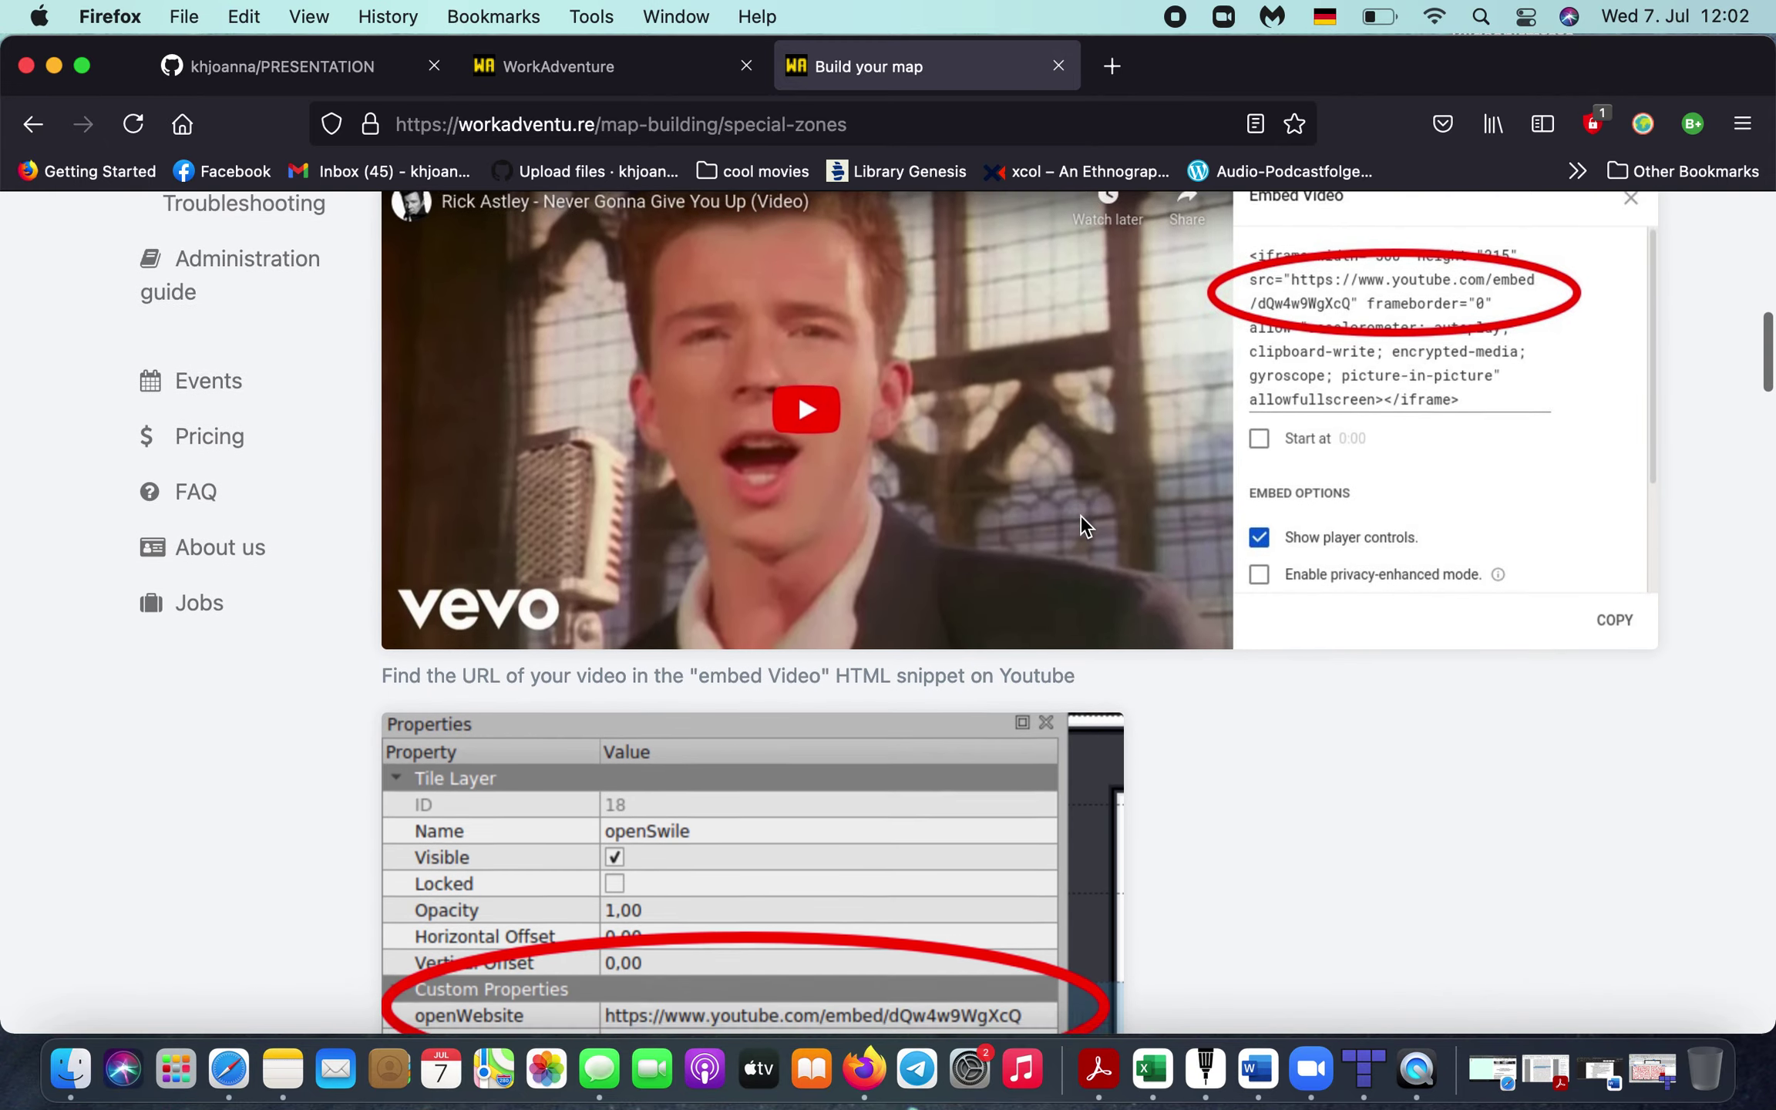
scroll(1082, 526, "down", 12)
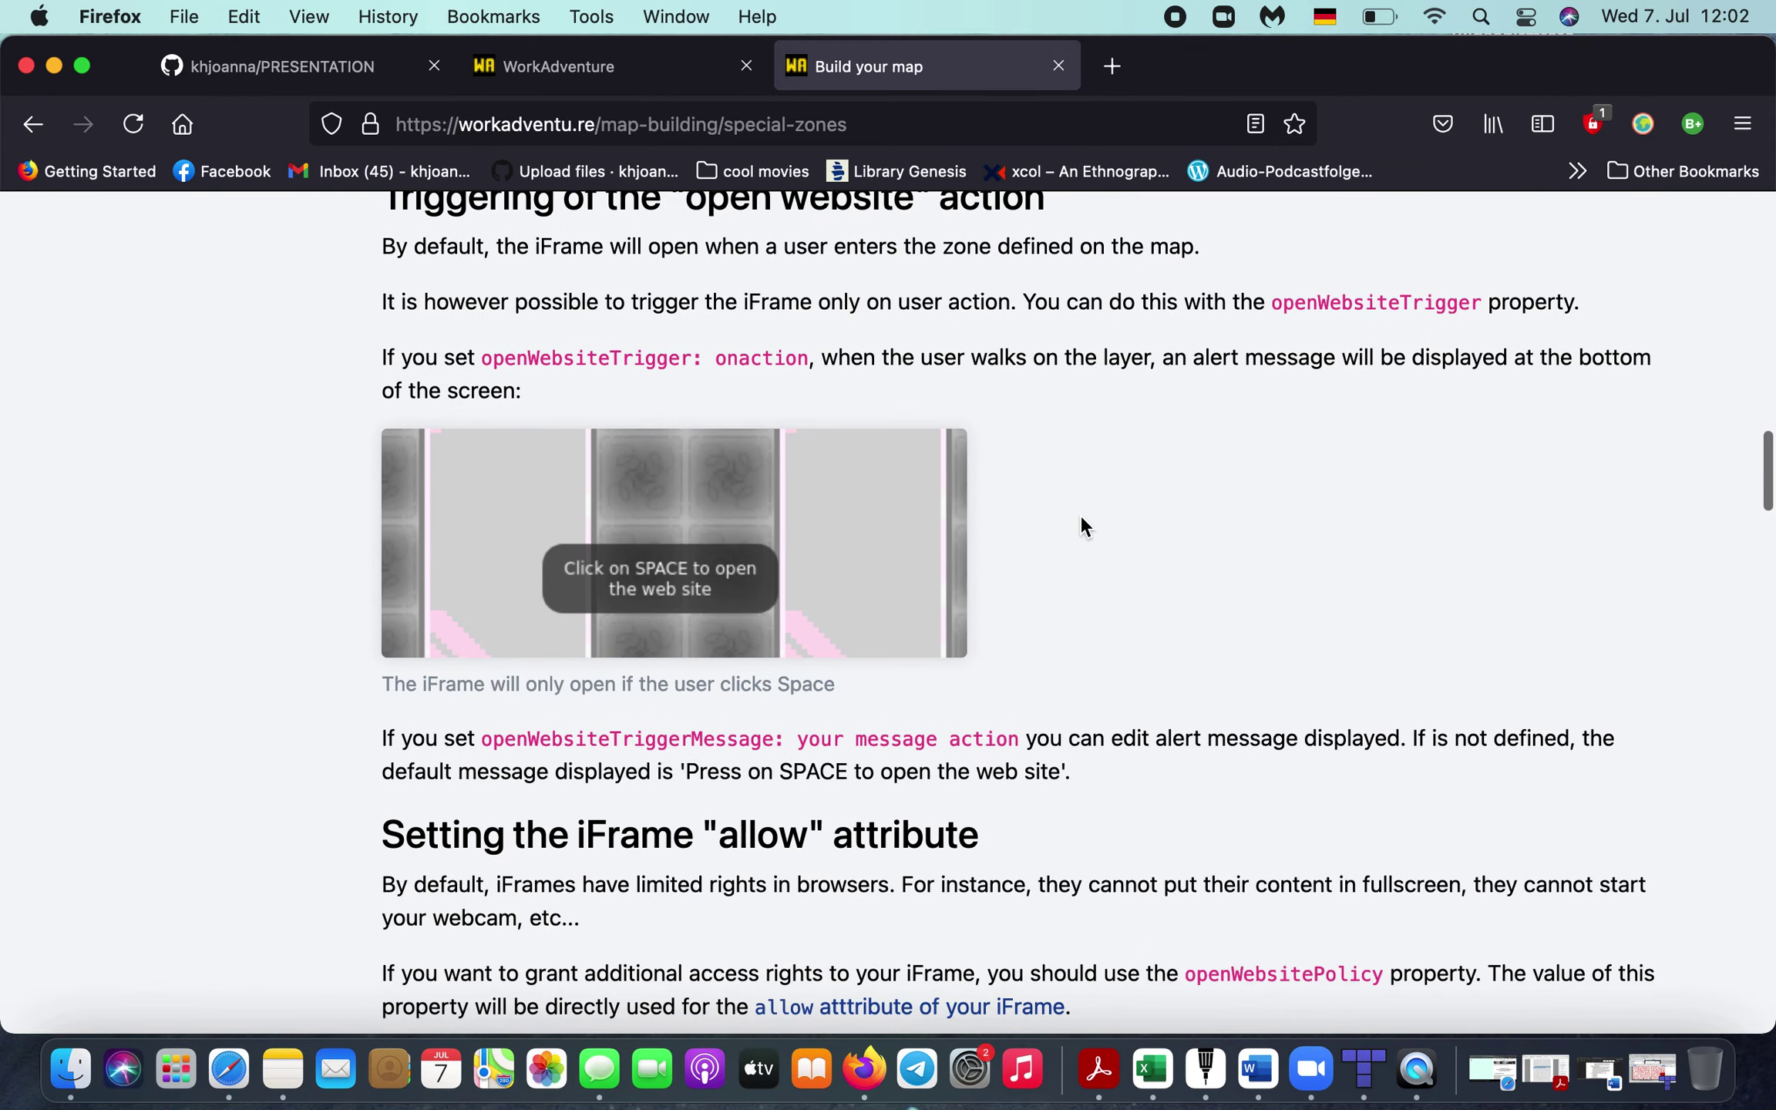
scroll(1079, 515, "down", 18)
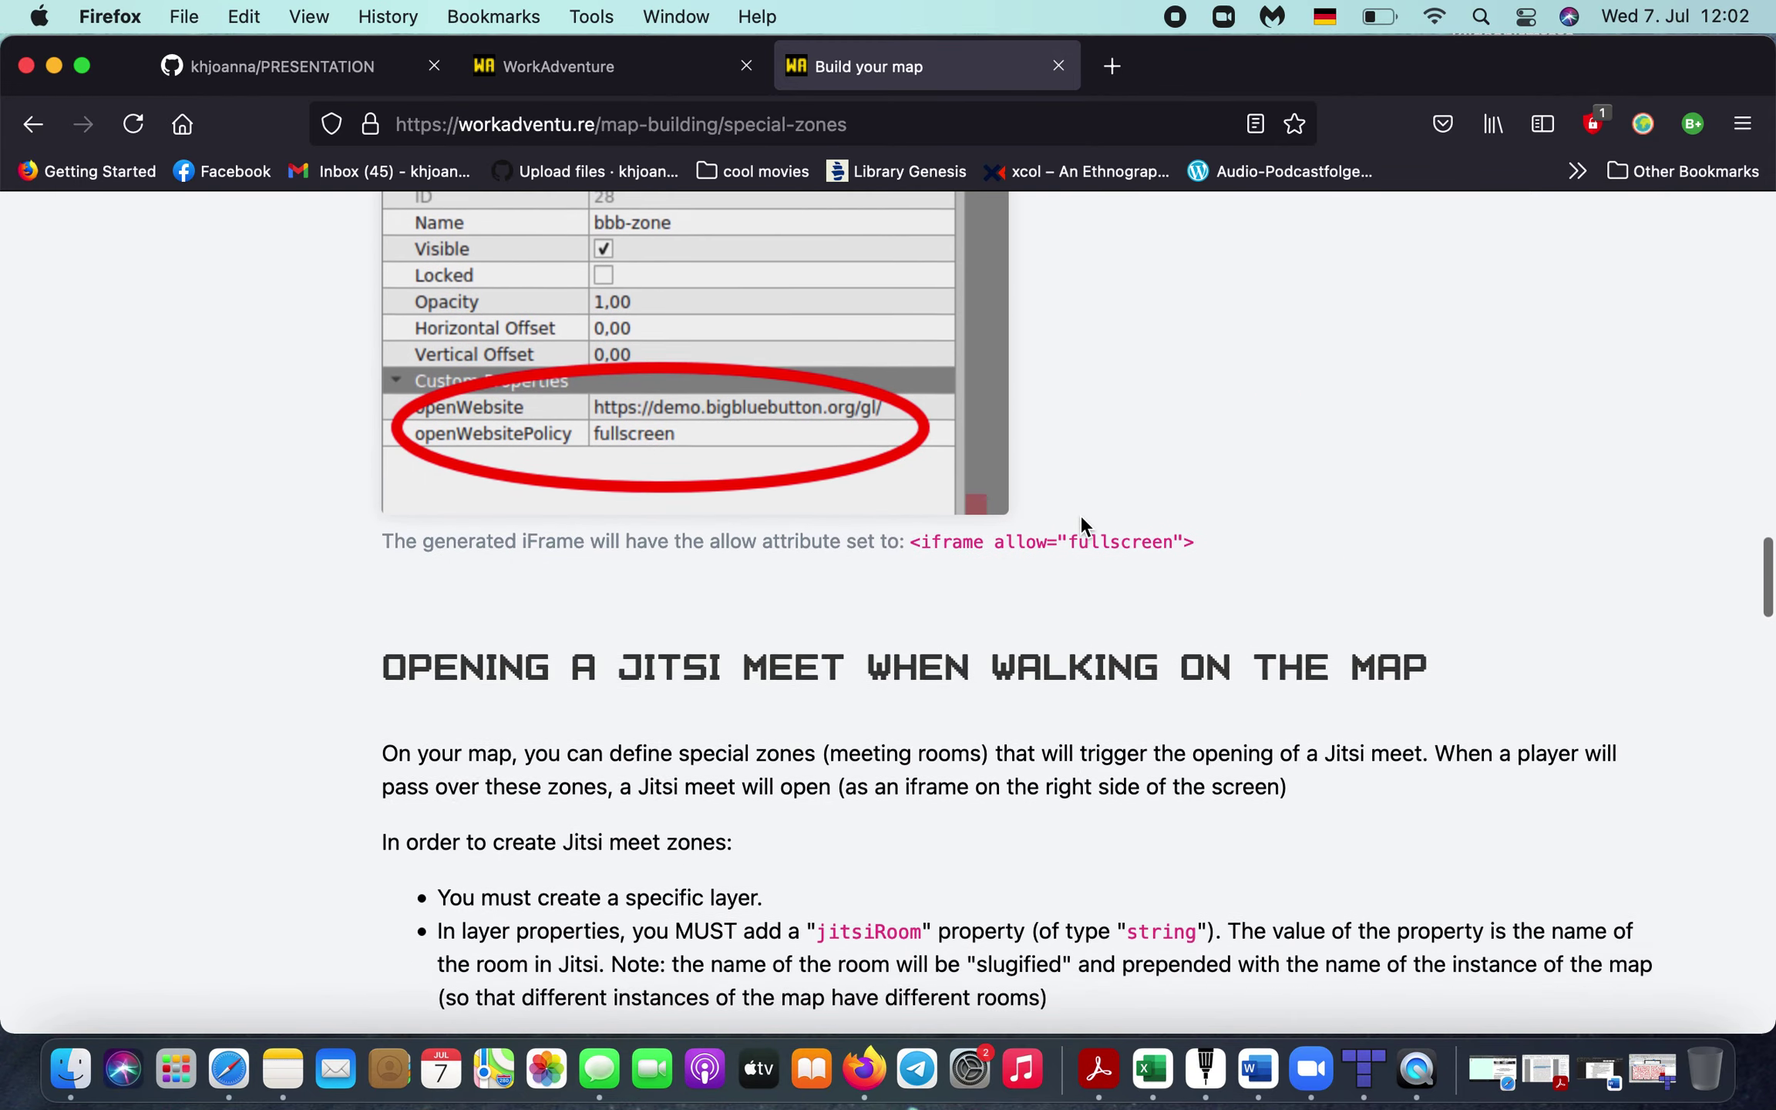
- Read the Special zones sections on Jitsi Meet rooms, silent zones and playing sounds or background music
scroll(1079, 515, "down", 17)
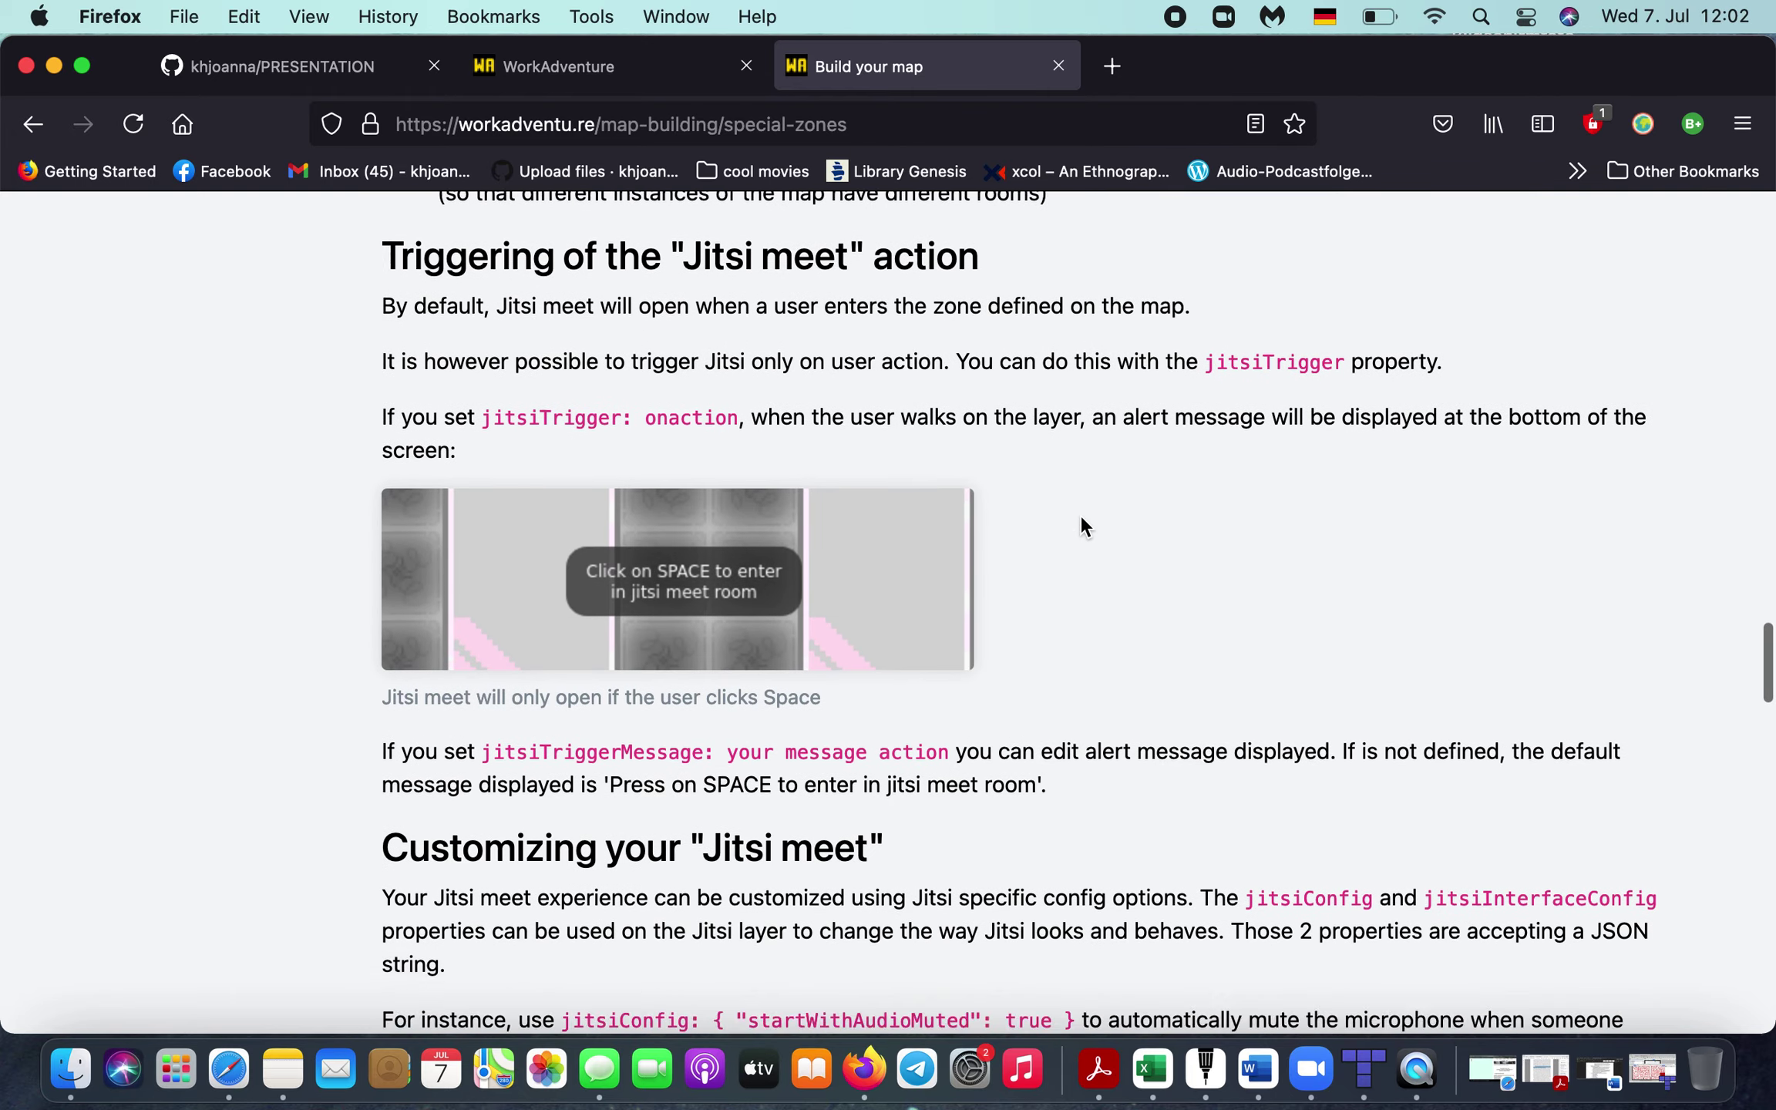
scroll(1079, 515, "down", 20)
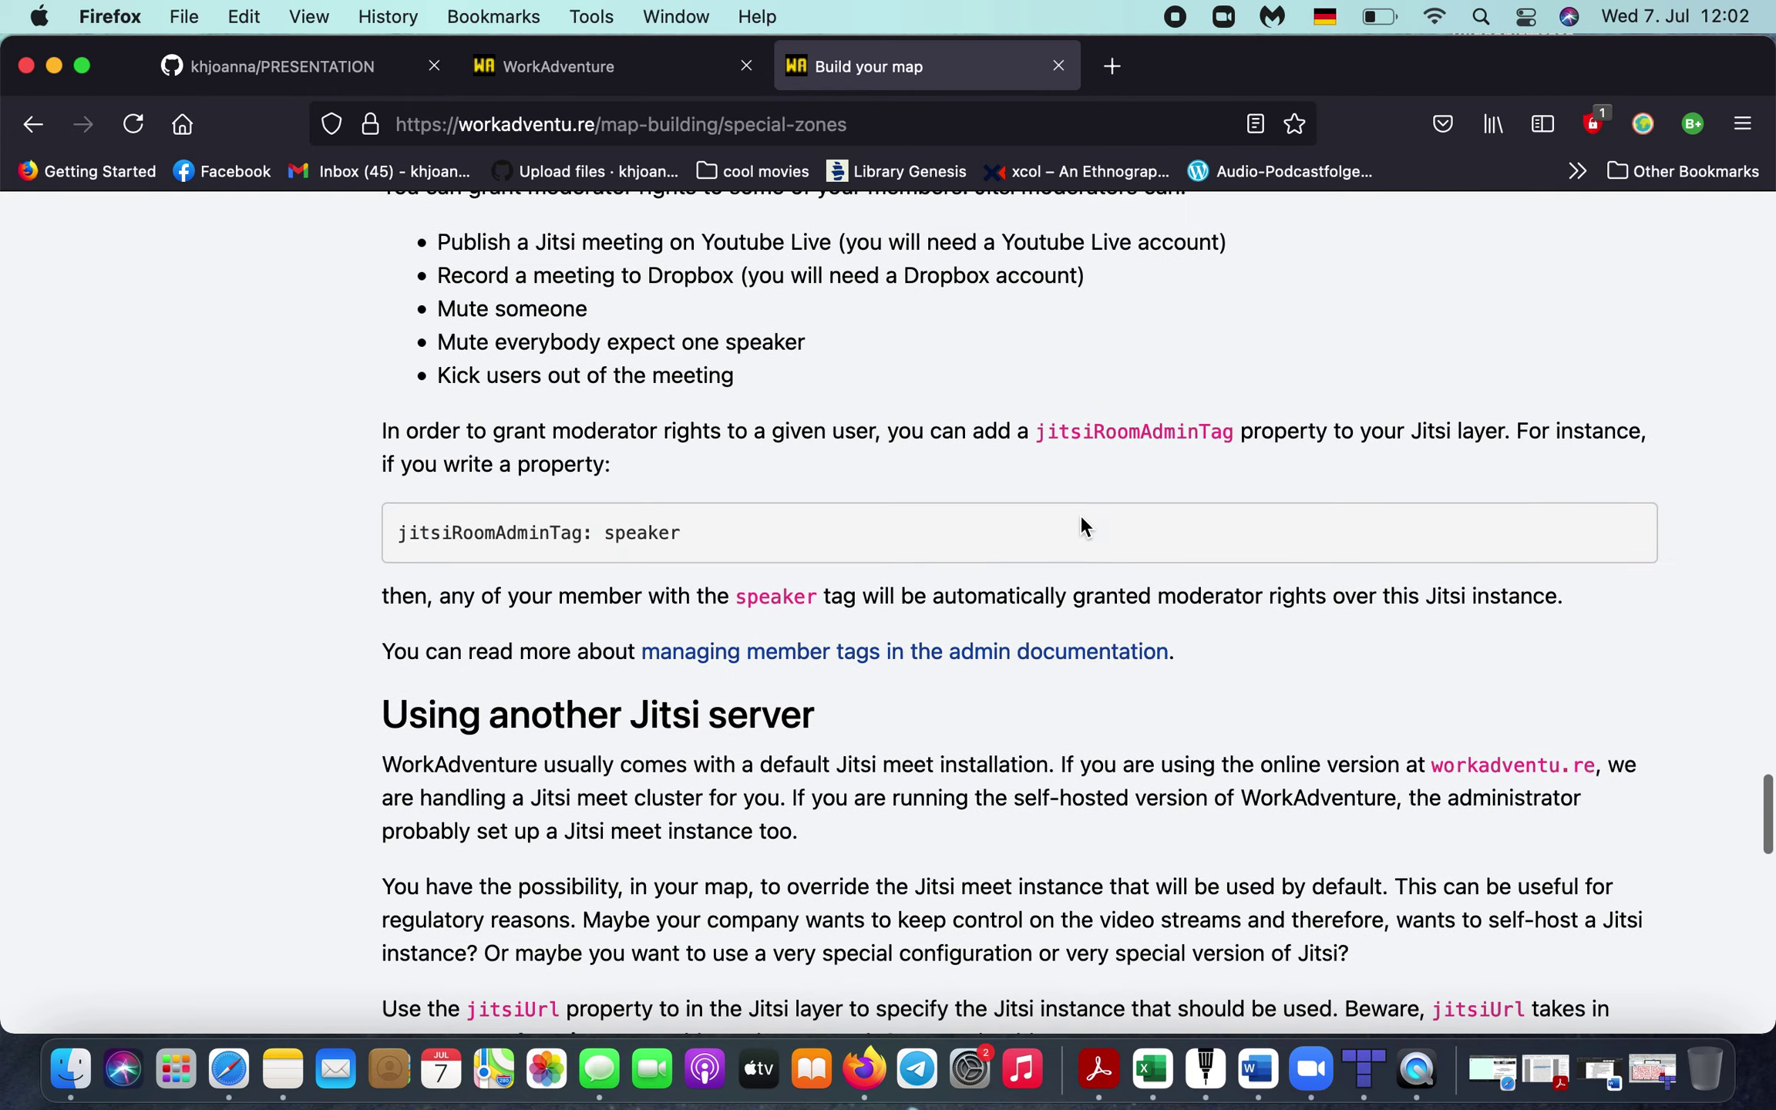
scroll(1081, 516, "down", 6)
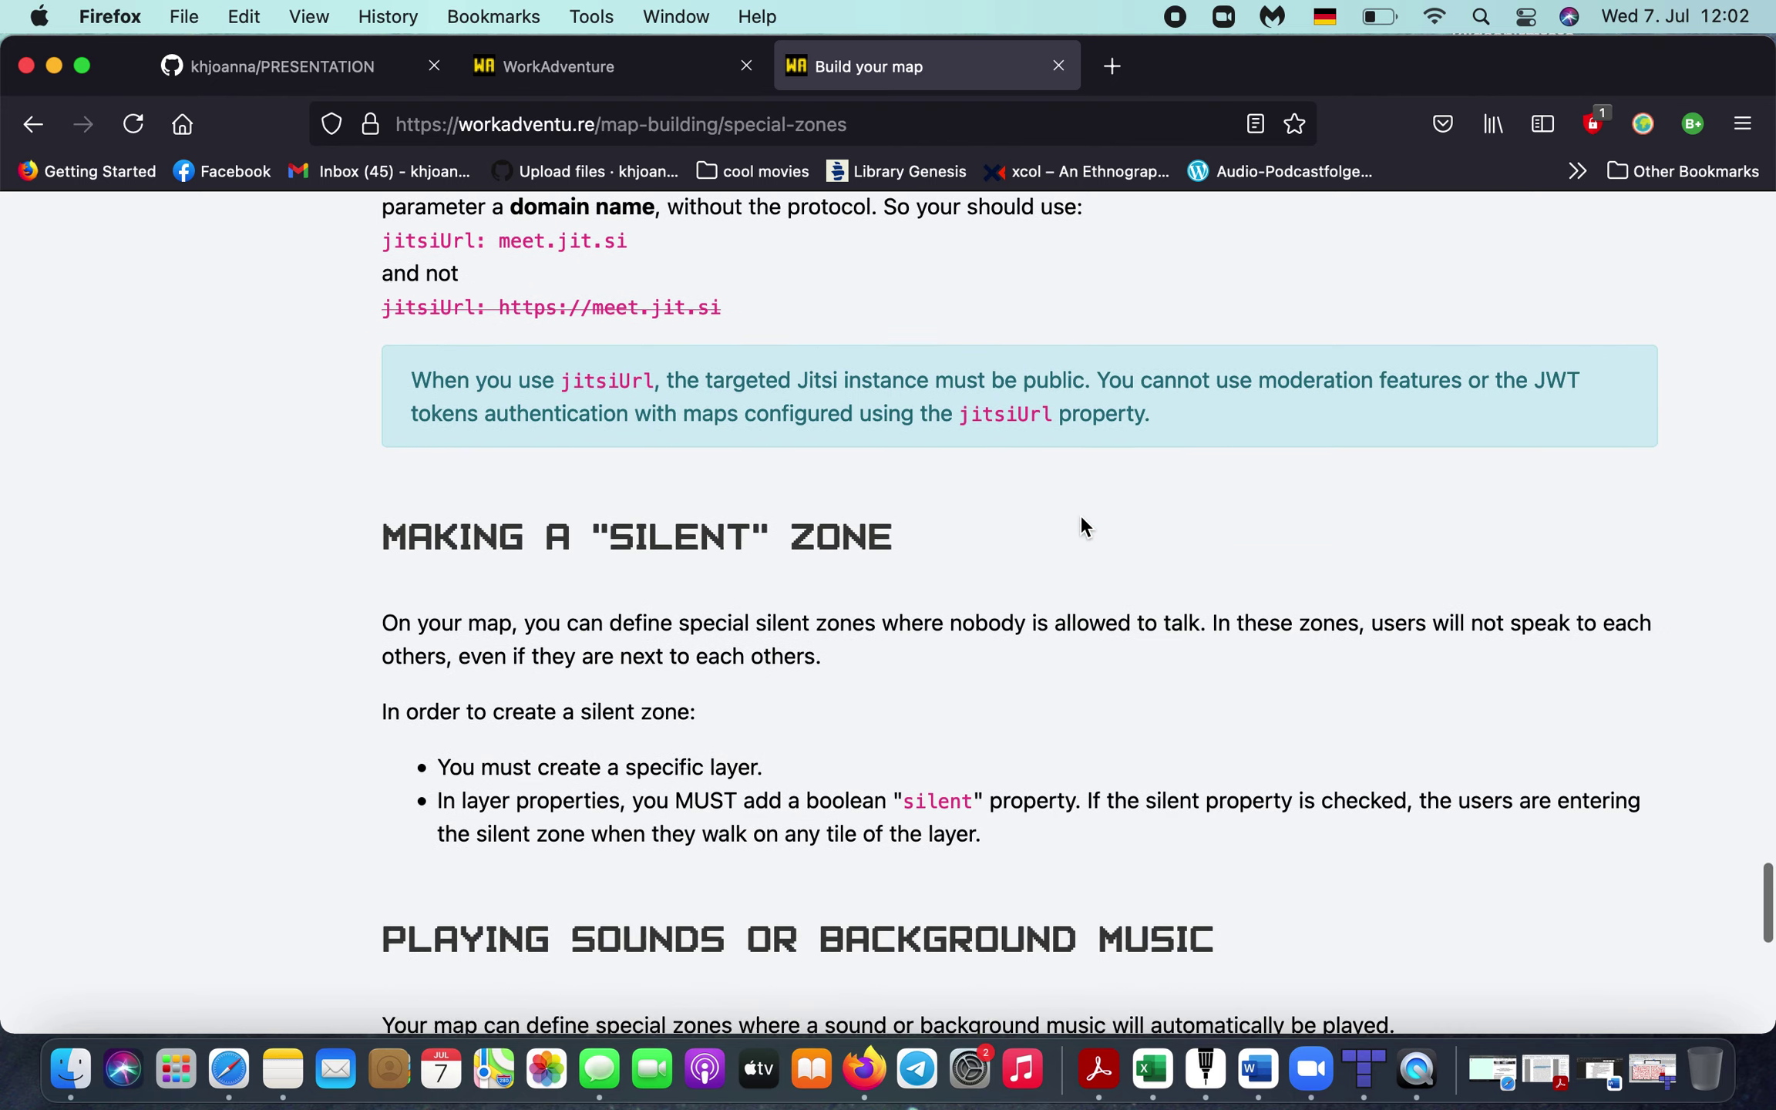
scroll(1082, 515, "down", 3)
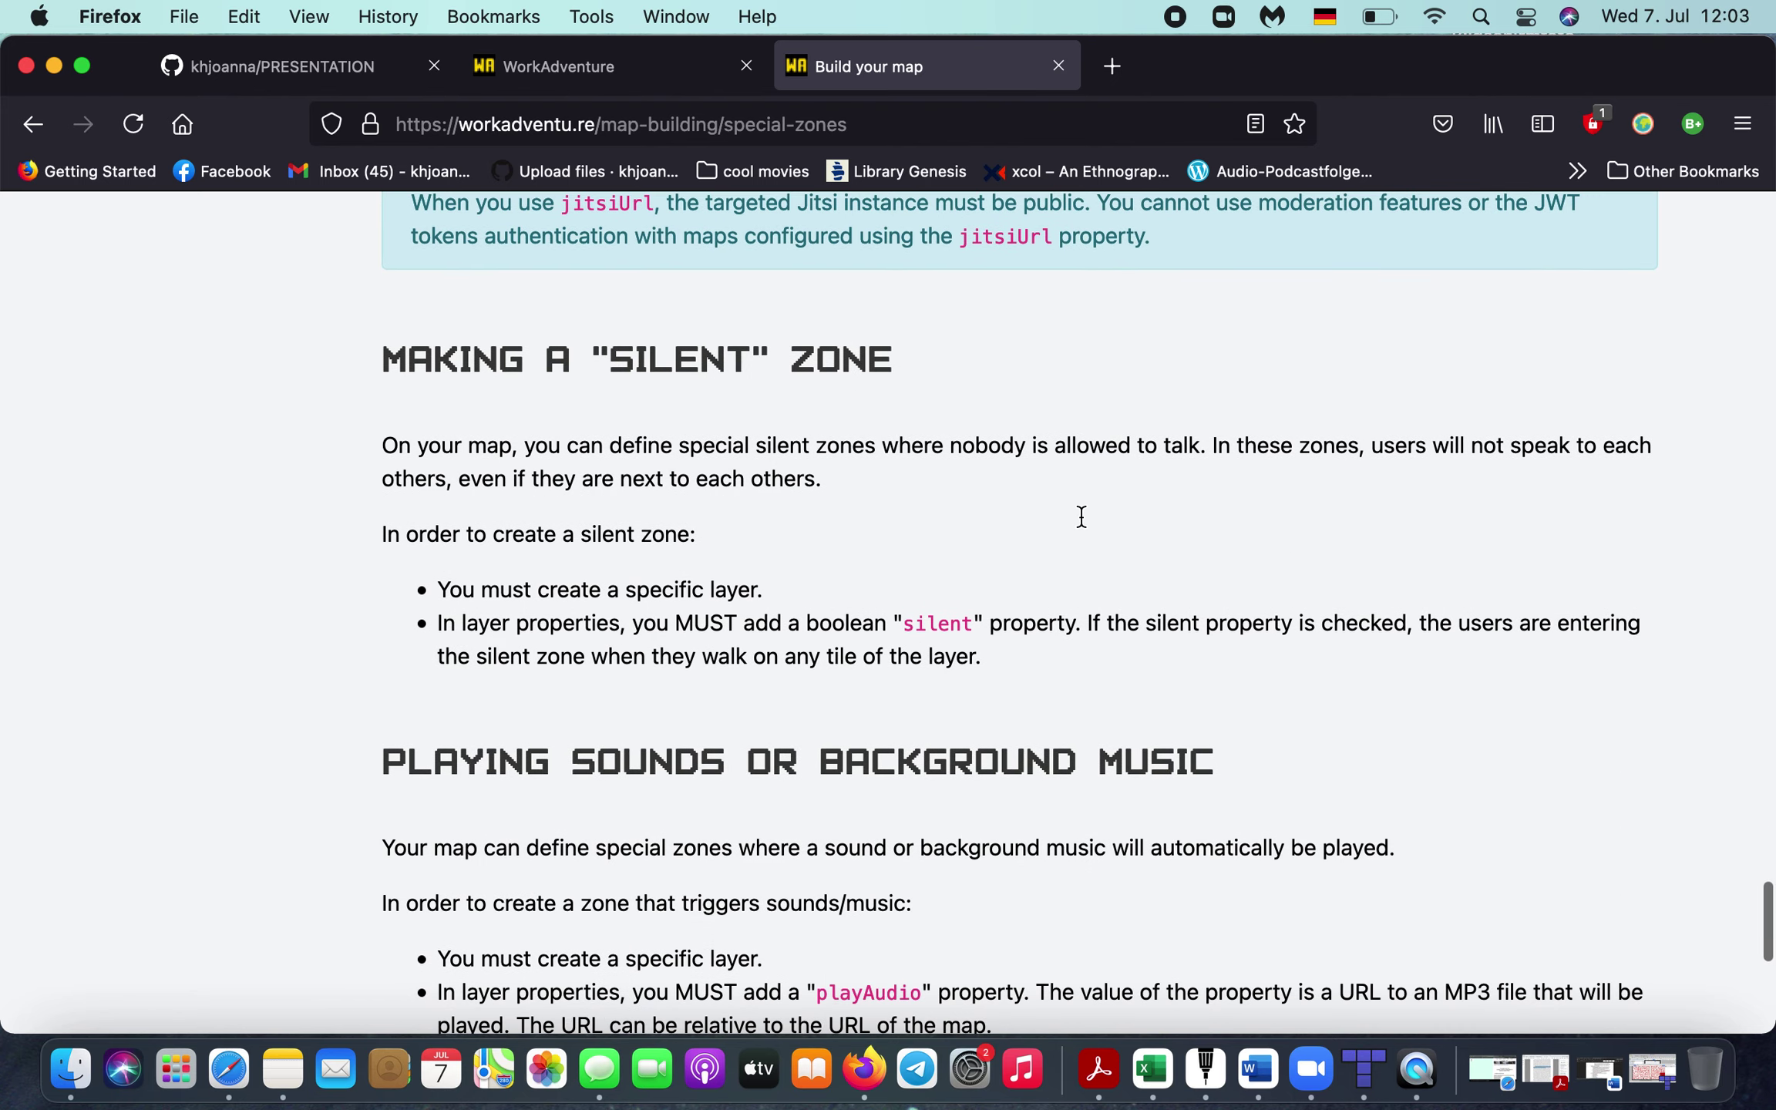
scroll(1082, 520, "down", 8)
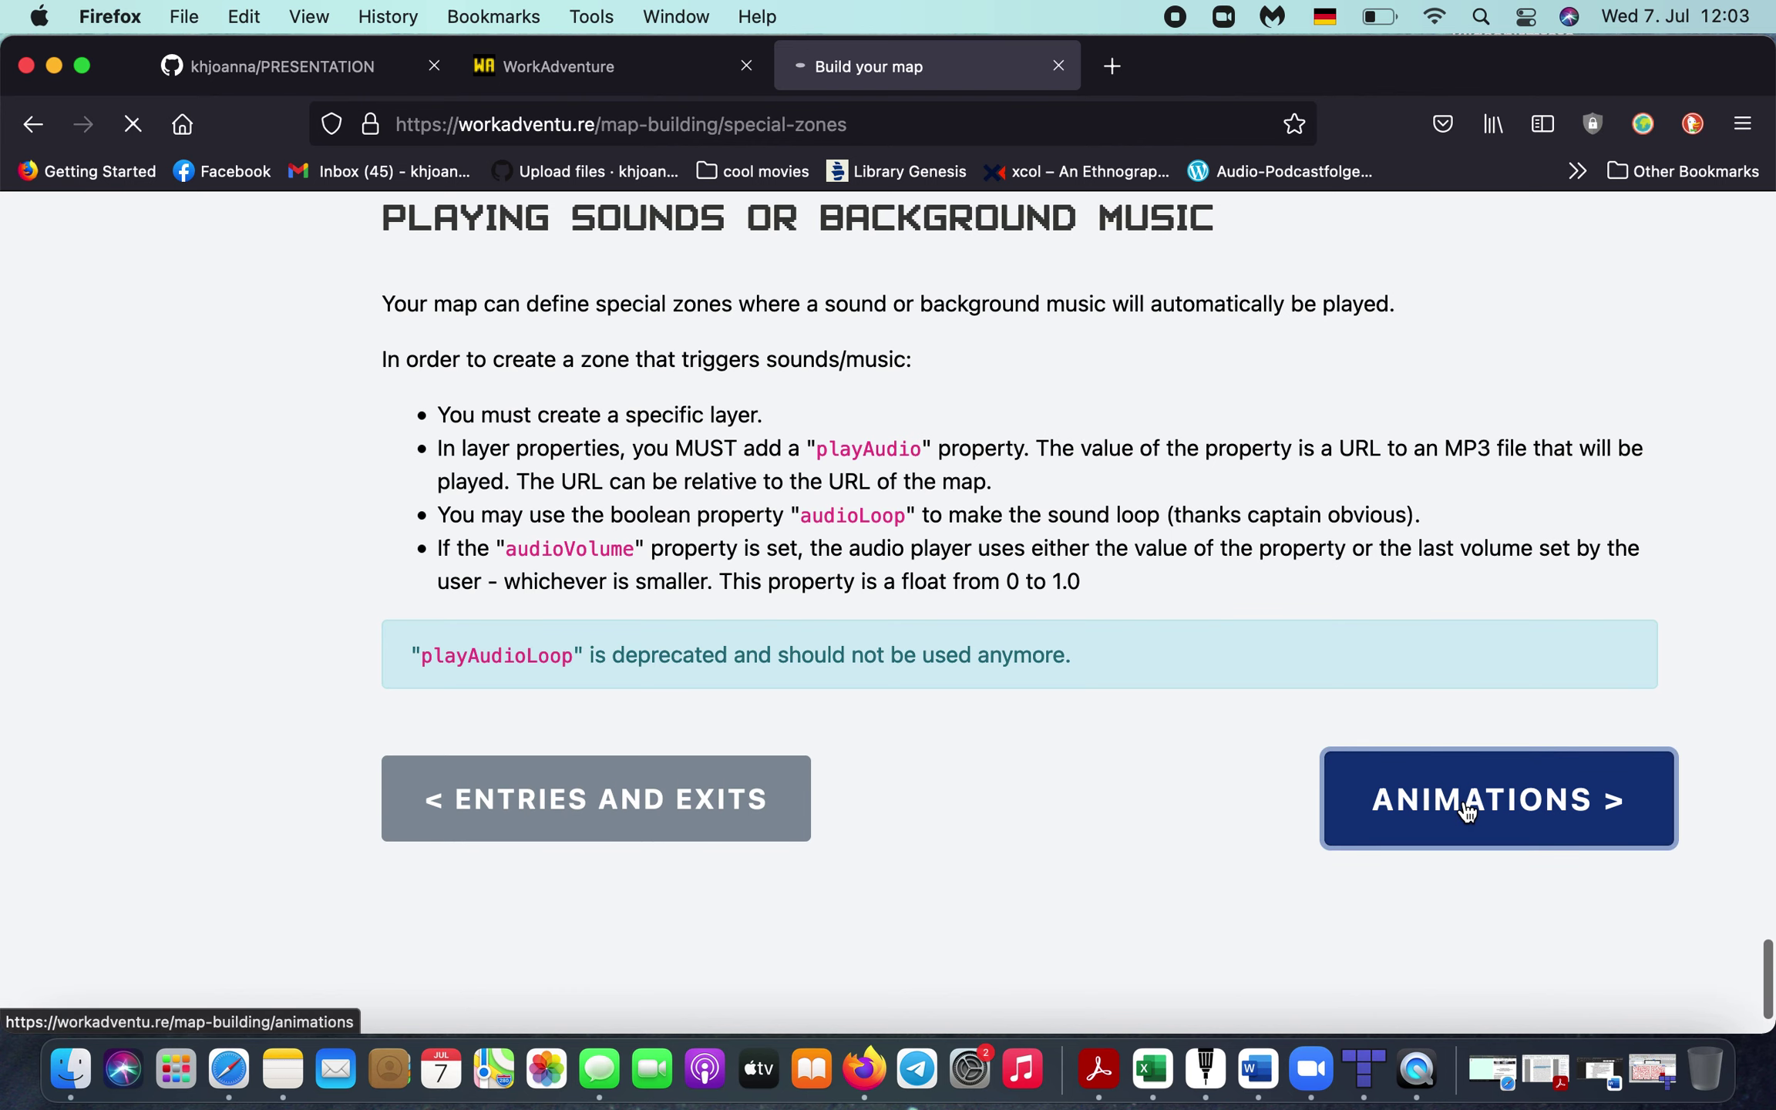
- Open the Animations chapter and read how to animate tiles with the Tile Animation Editor
left_click(1466, 804)
scroll(1007, 644, "down", 4)
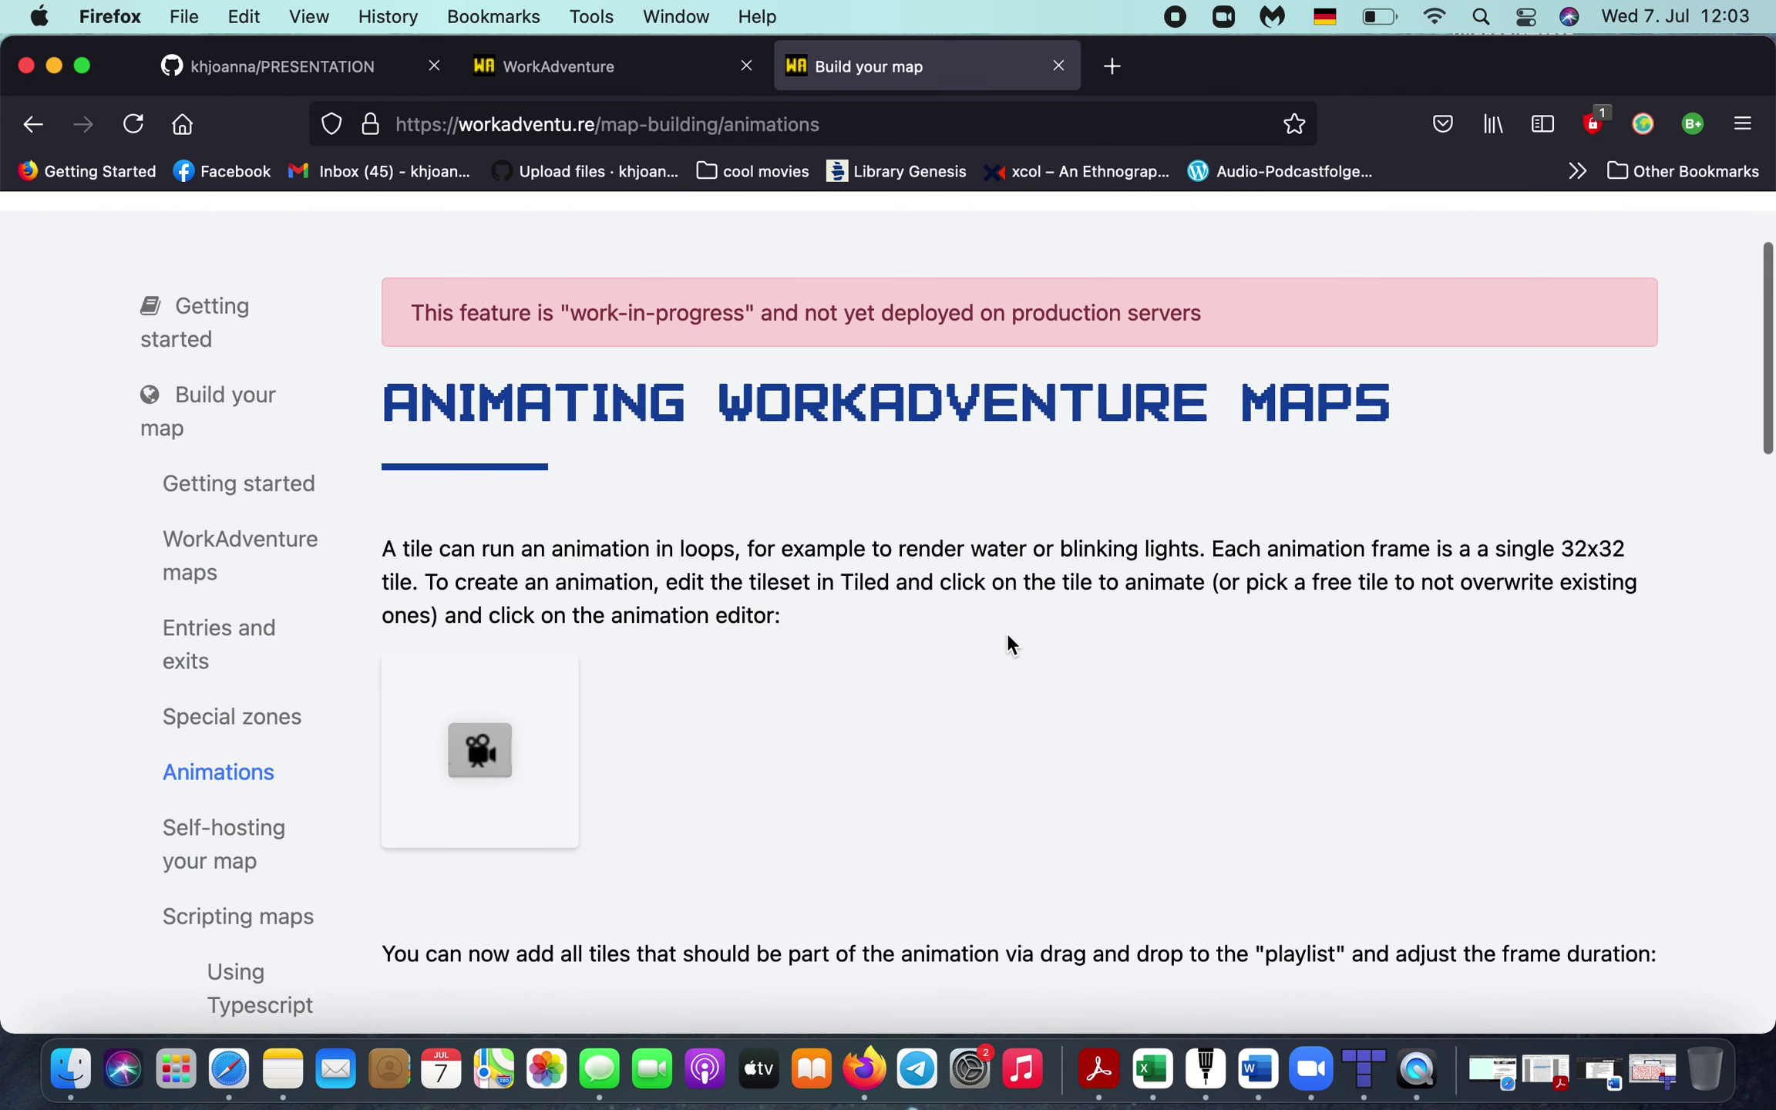
scroll(1009, 642, "down", 7)
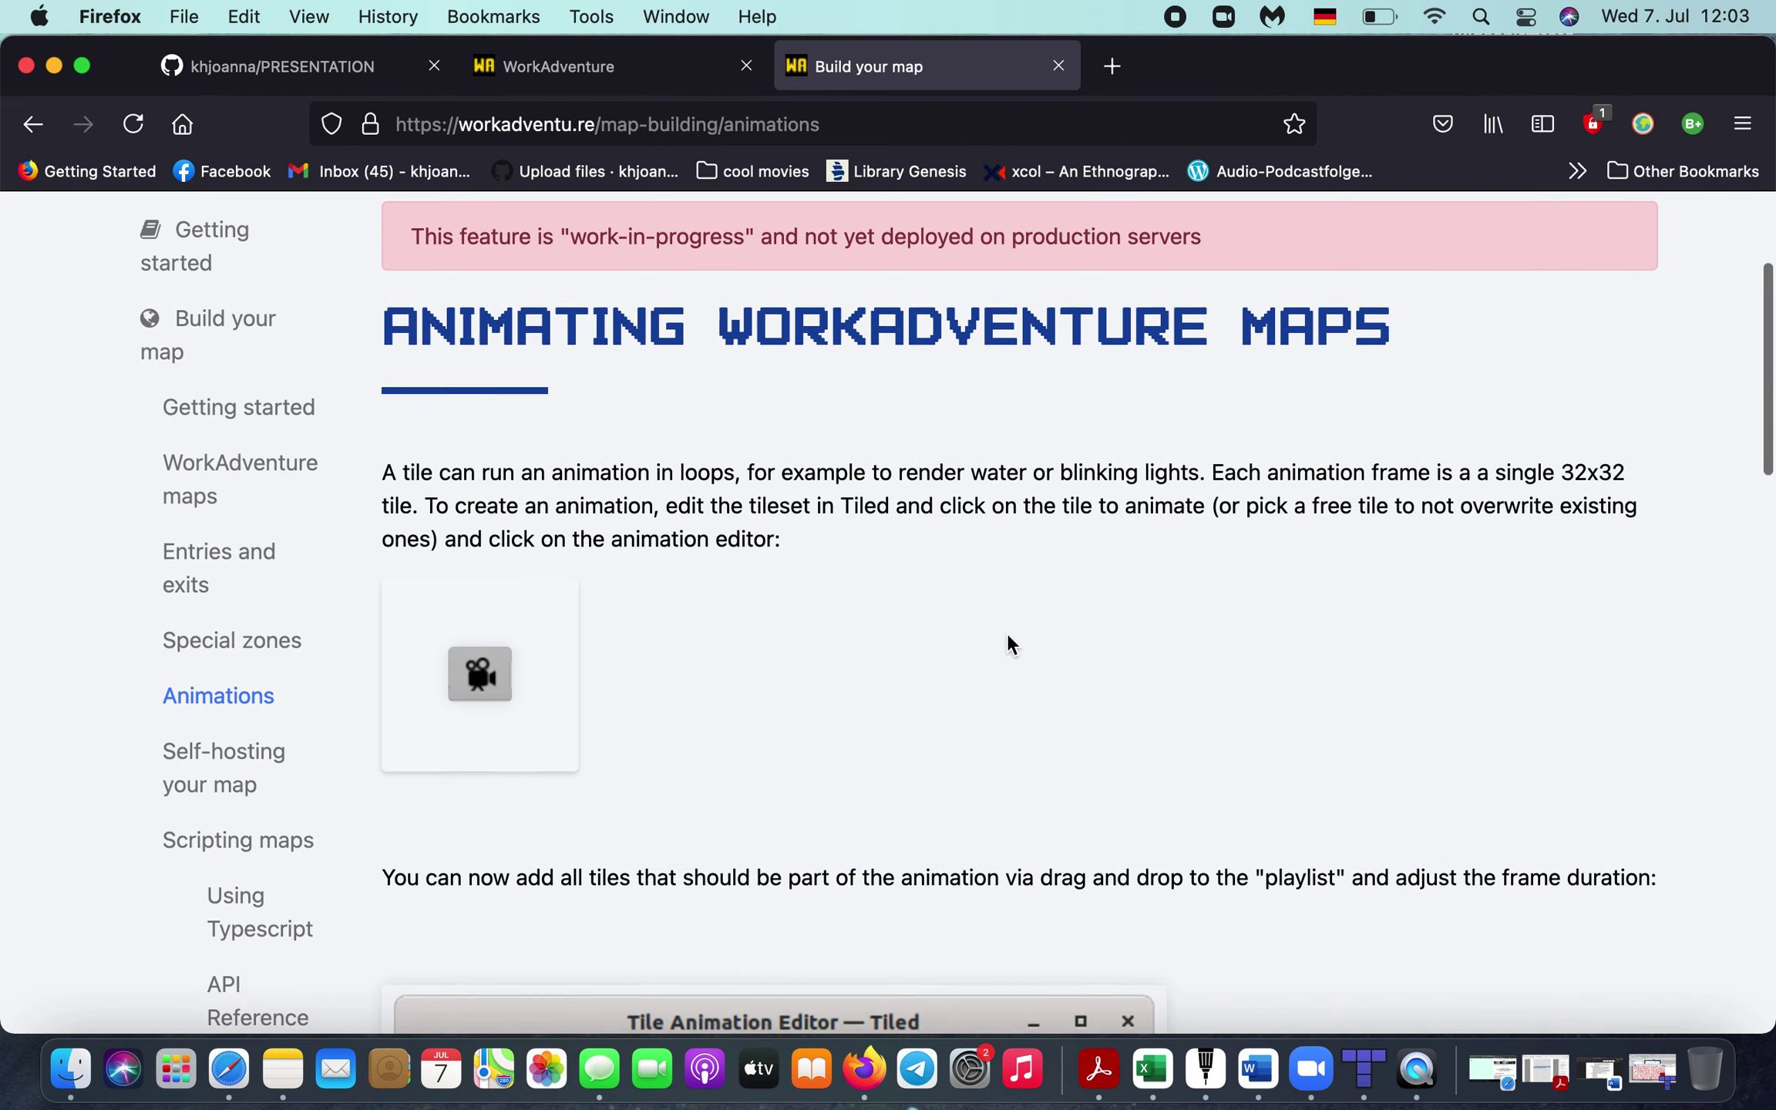
scroll(1008, 640, "down", 7)
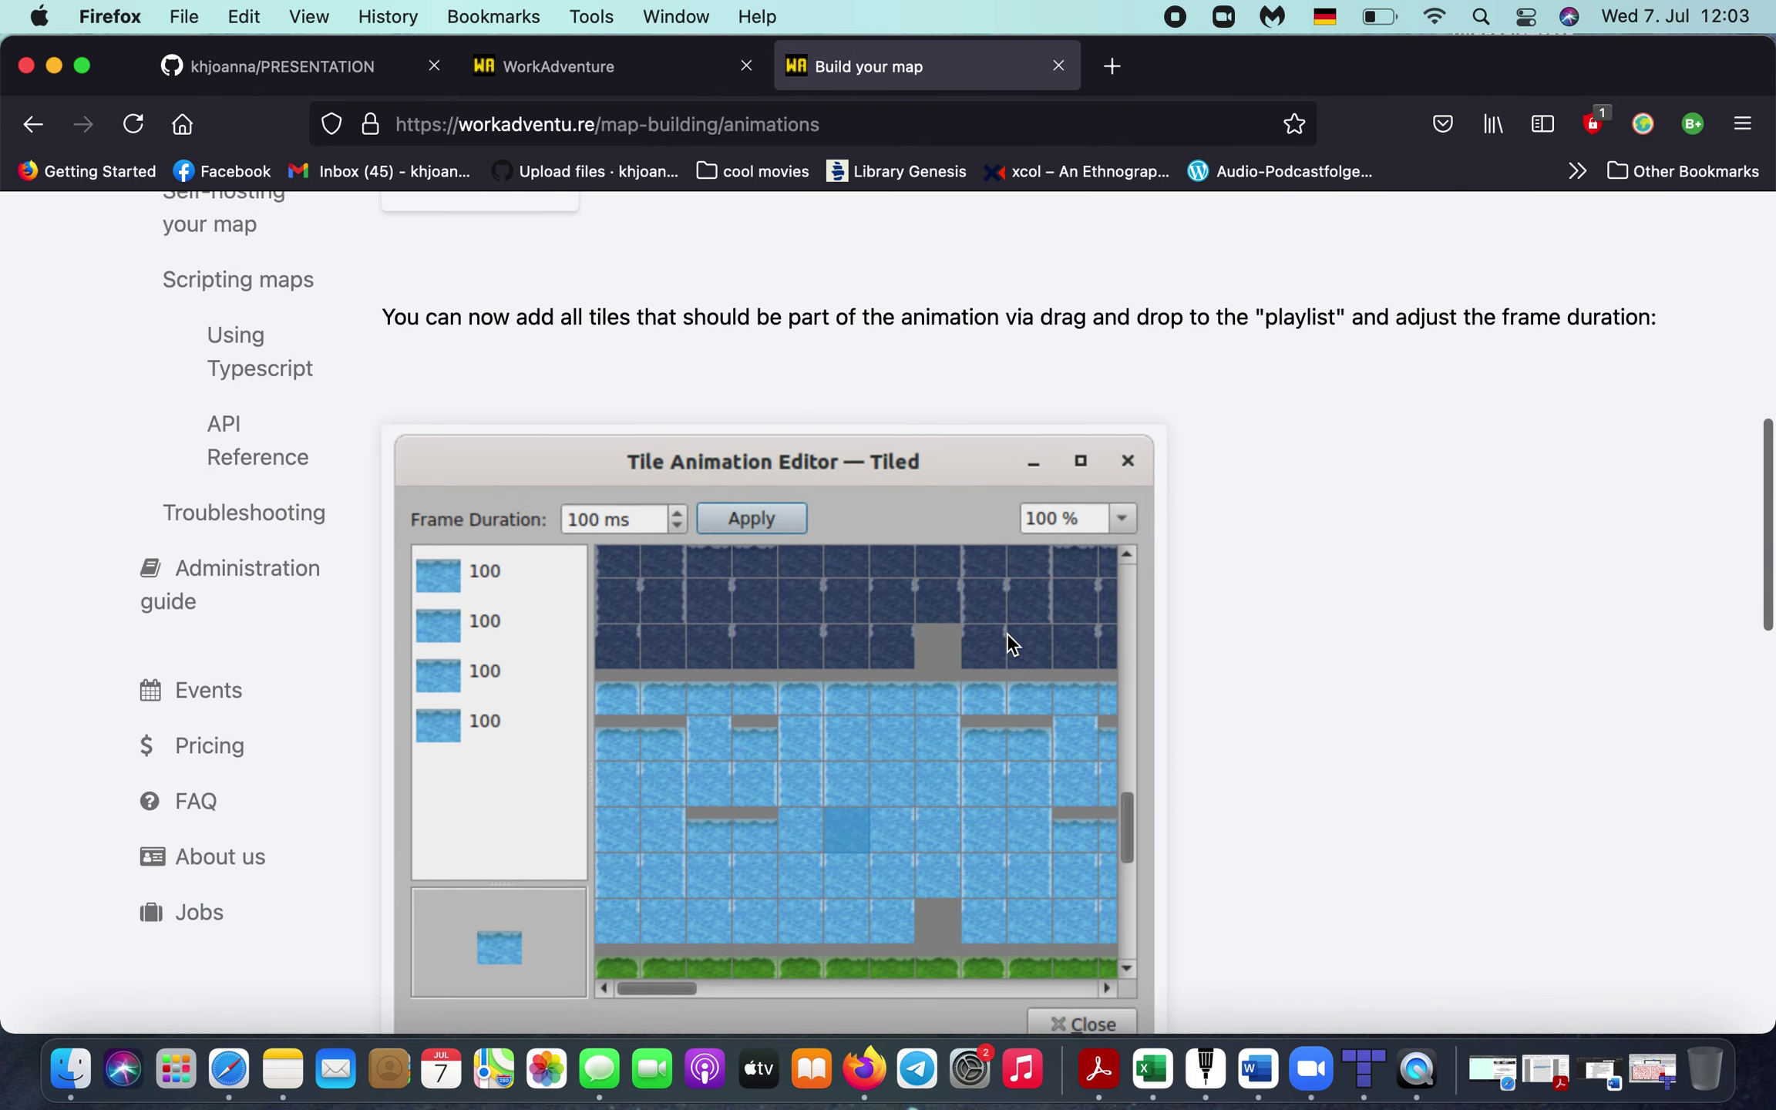
scroll(1008, 640, "up", 12)
scroll(1007, 633, "up", 2)
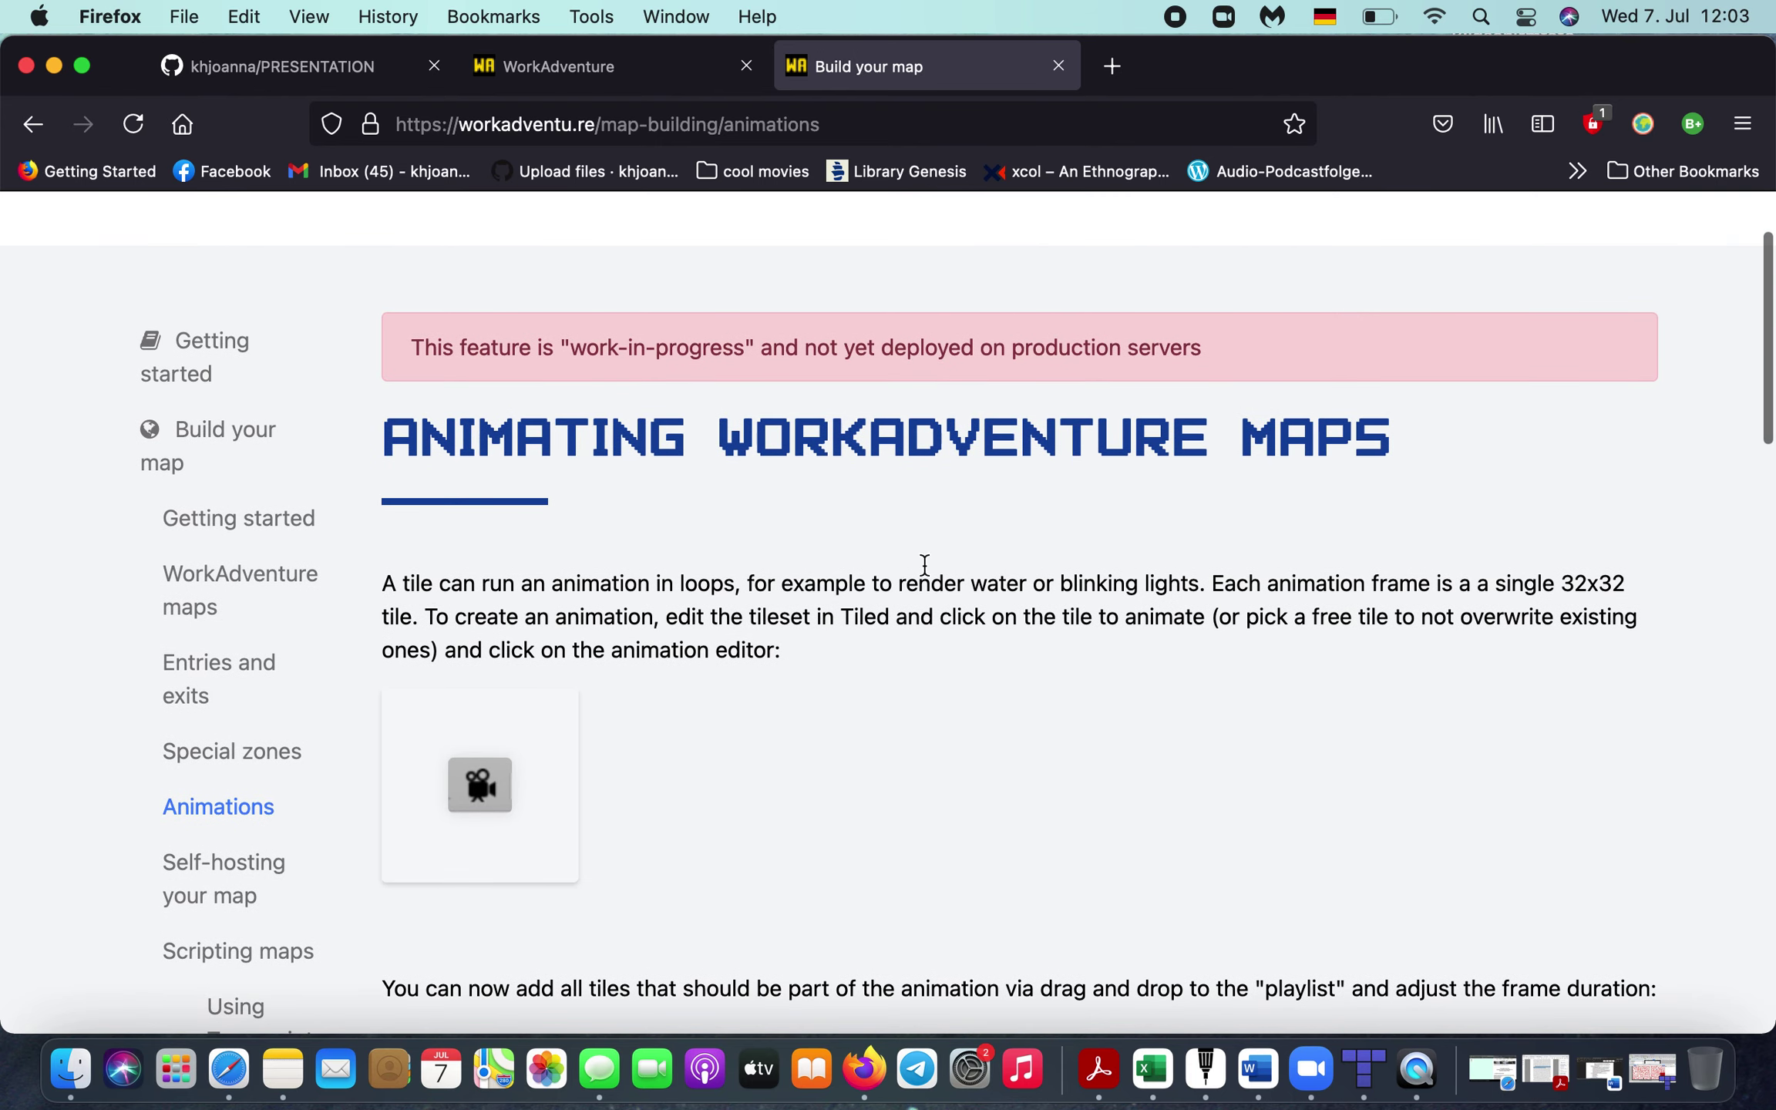
- Highlight the "work-in-progress" notice of the Animations chapter, clear the selection and review the instructions up to previewing animations in Tiled
left_click_drag(442, 346, 1127, 390)
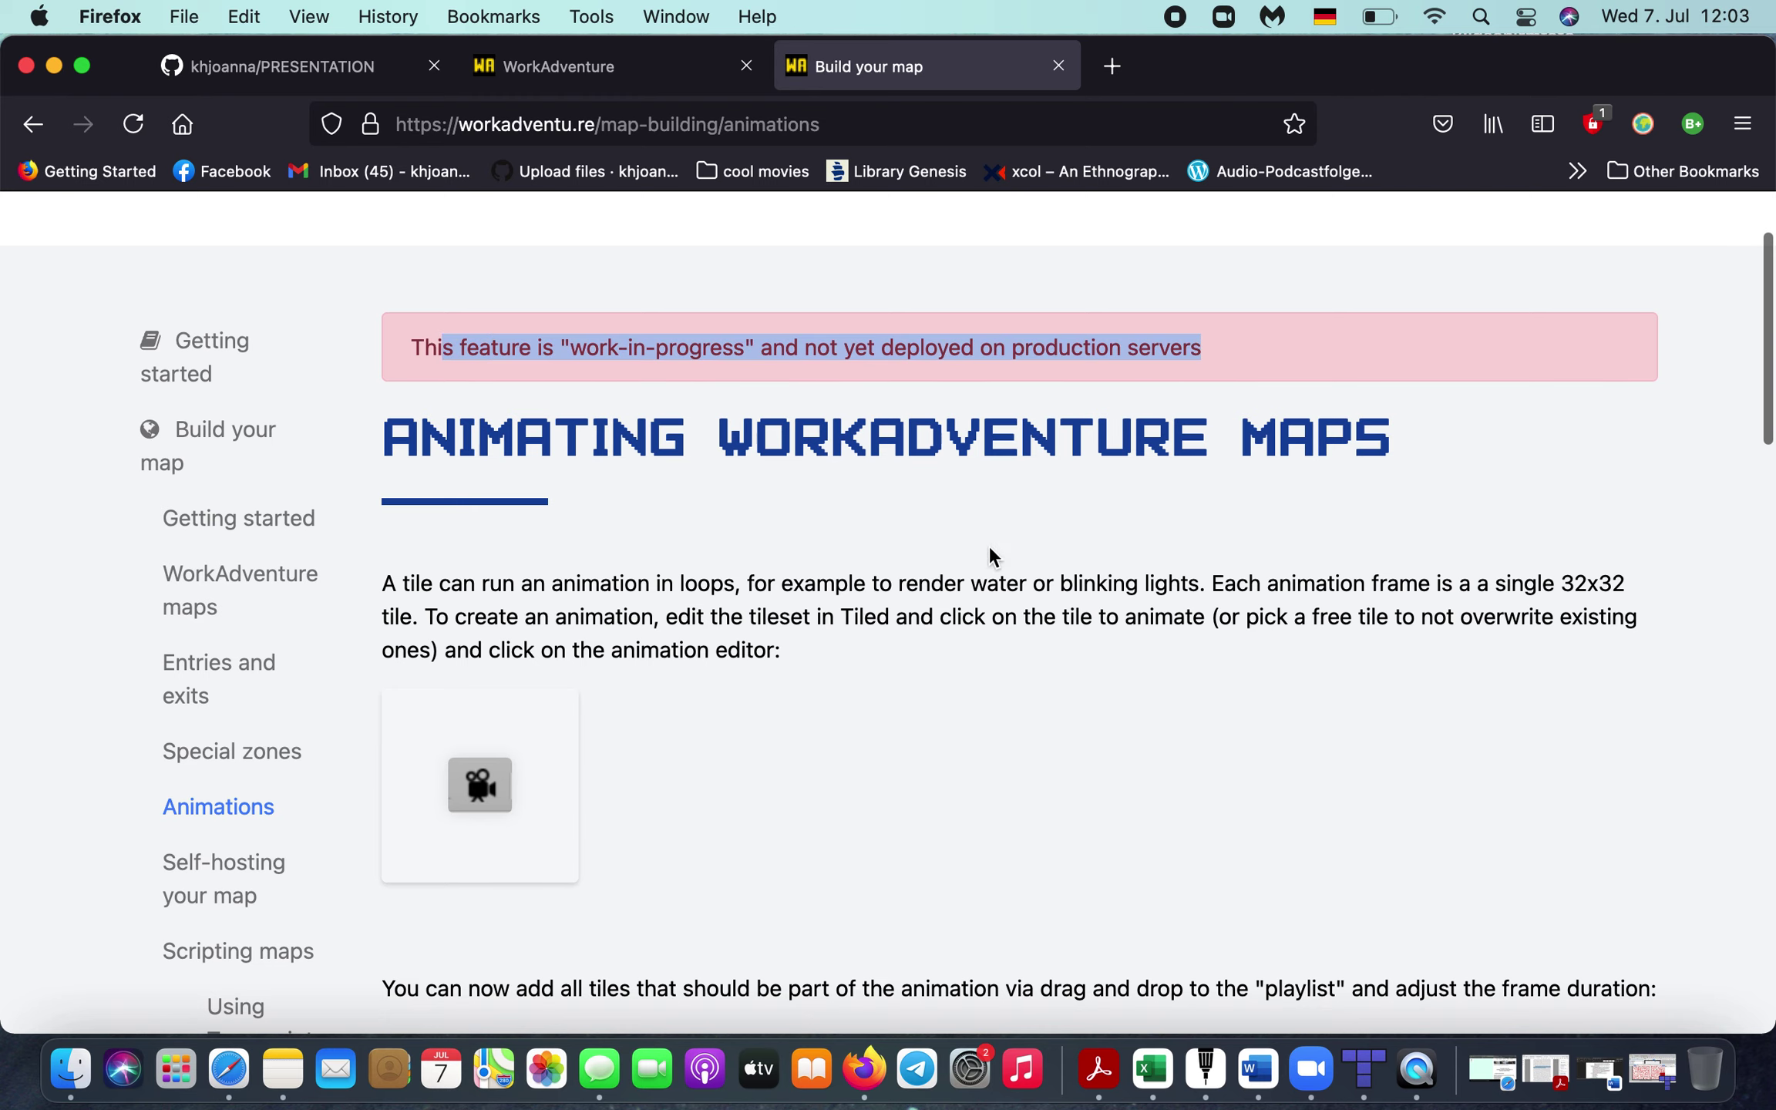
left_click(911, 663)
scroll(912, 663, "down", 3)
scroll(912, 664, "down", 9)
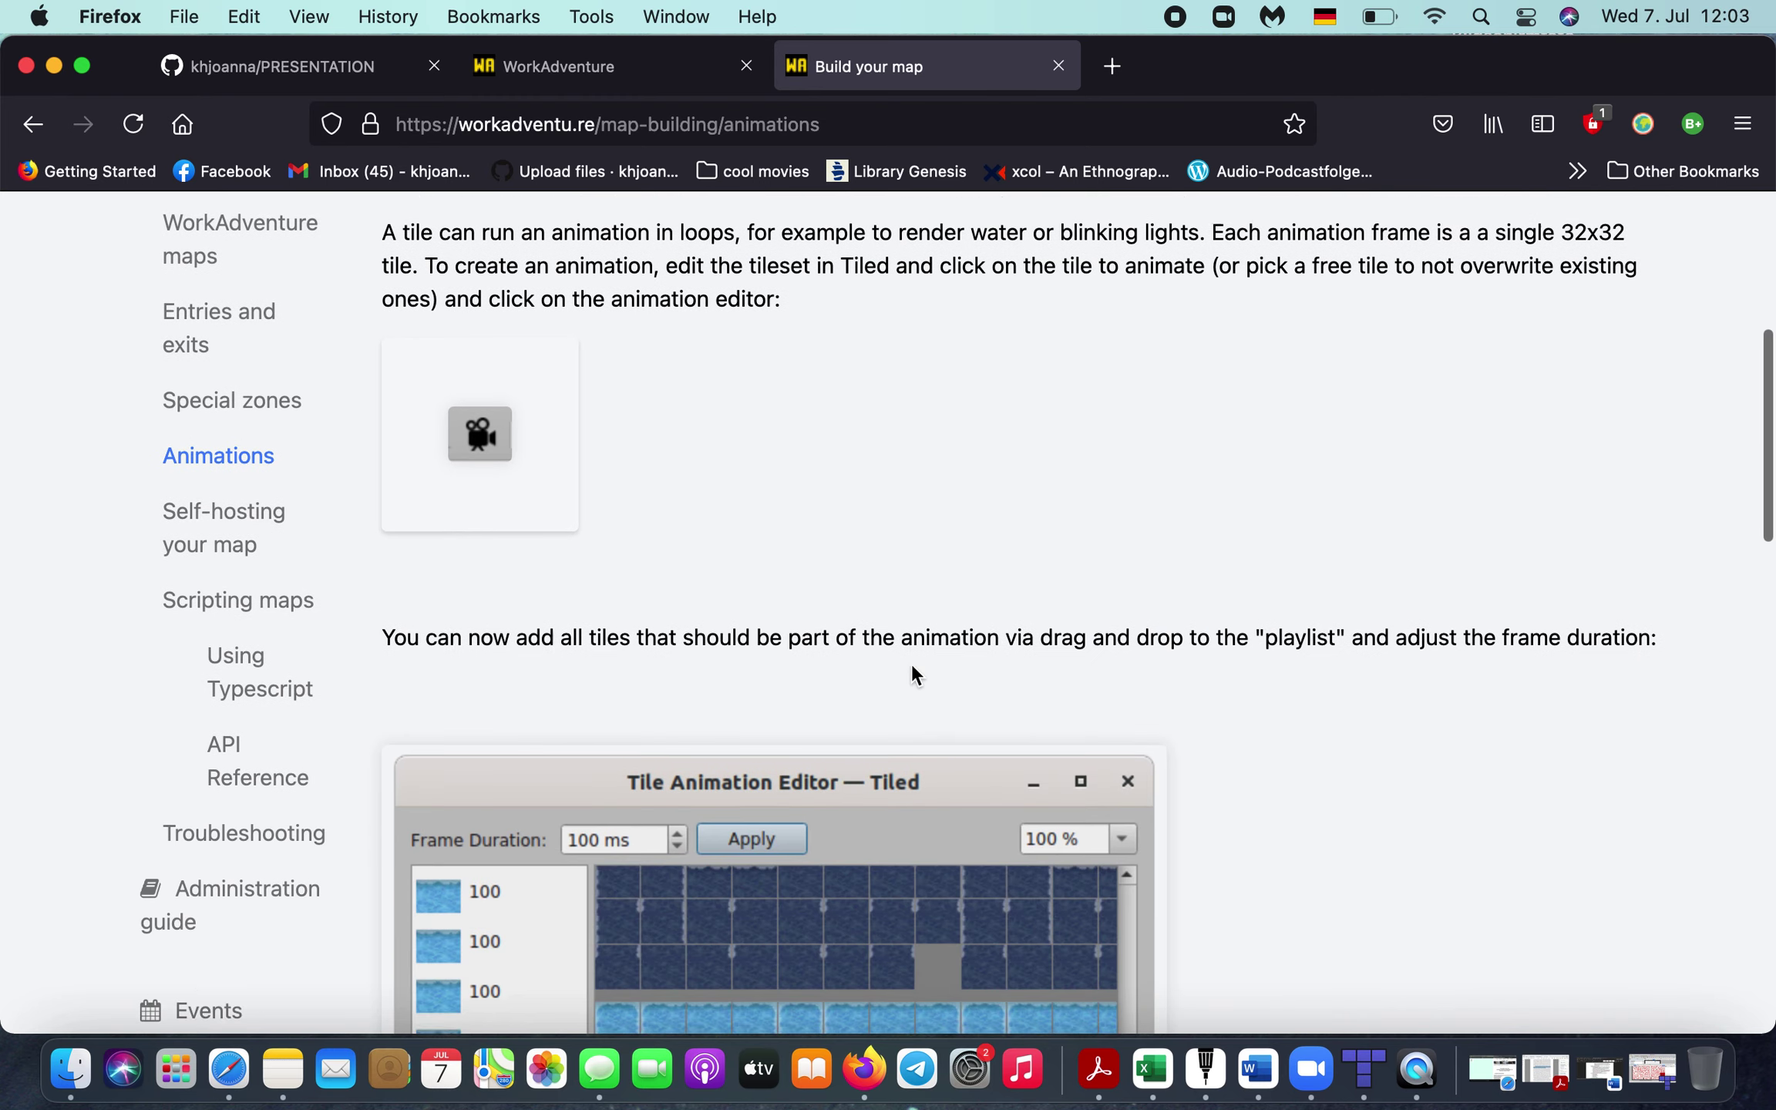
scroll(912, 664, "down", 6)
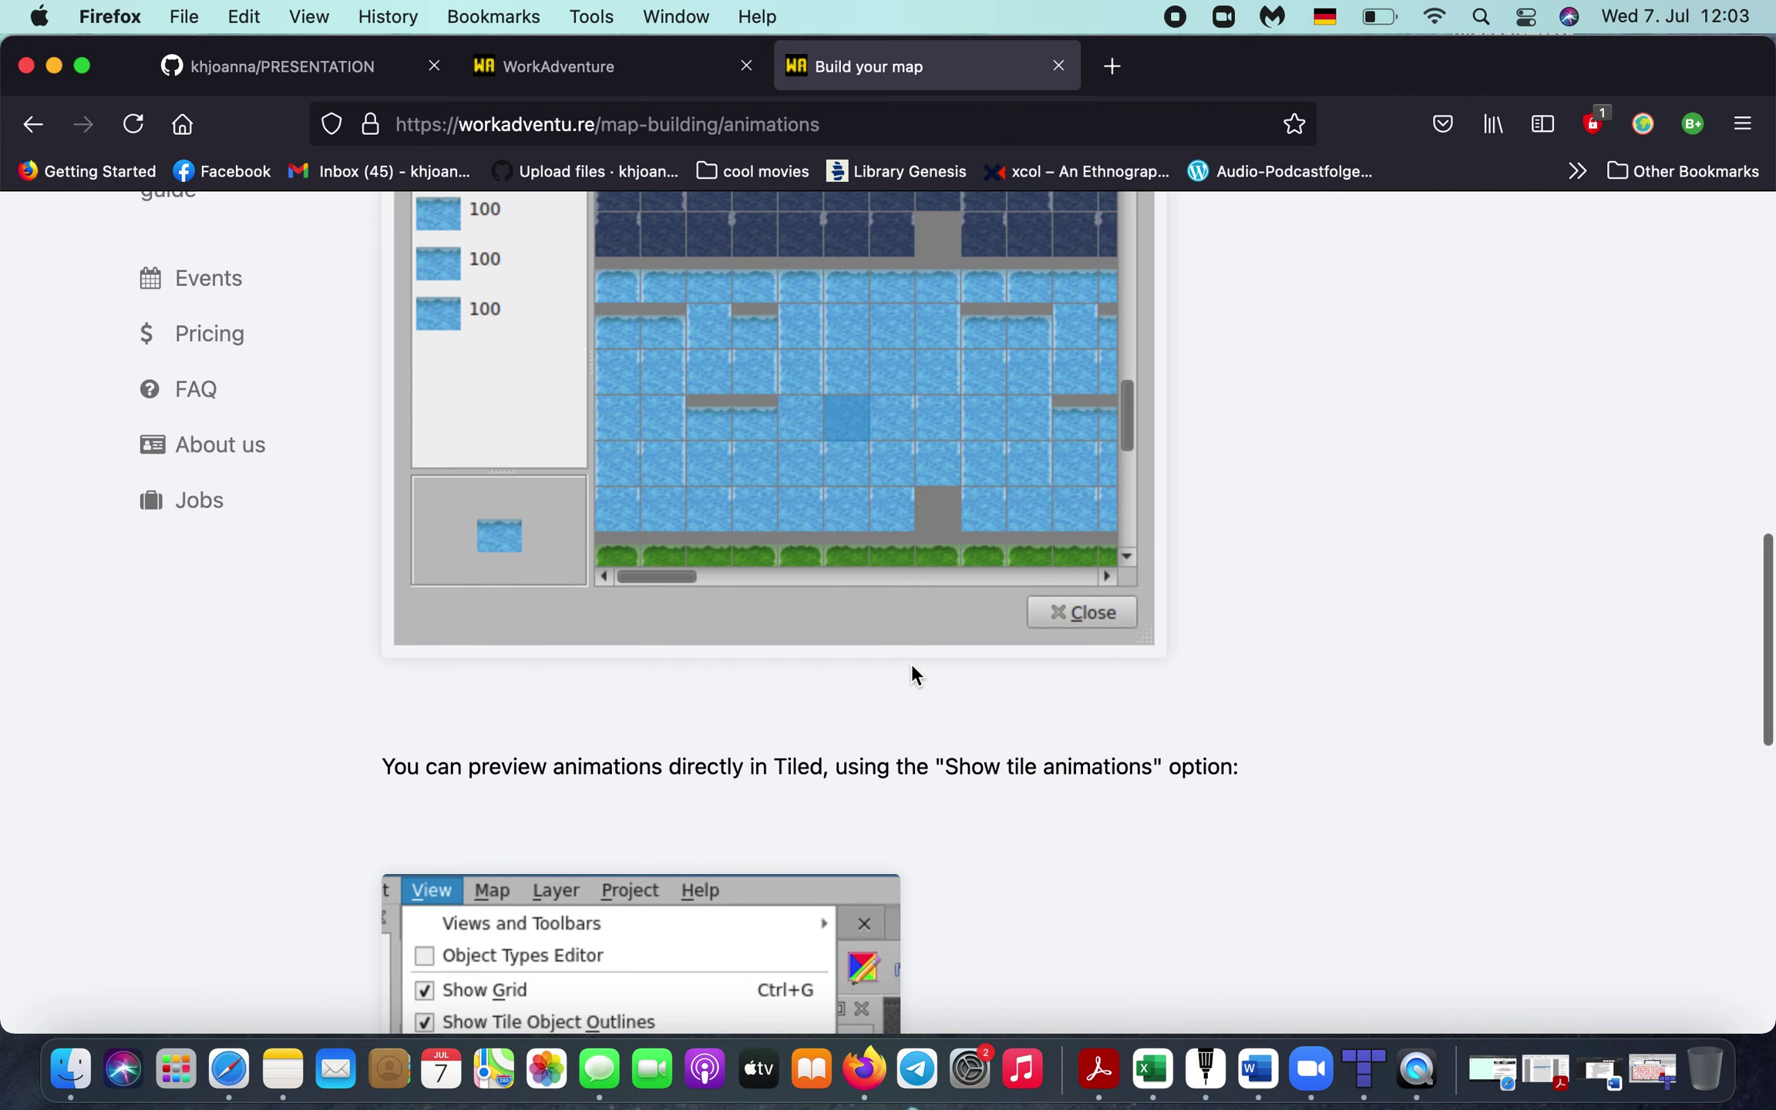
scroll(912, 665, "up", 14)
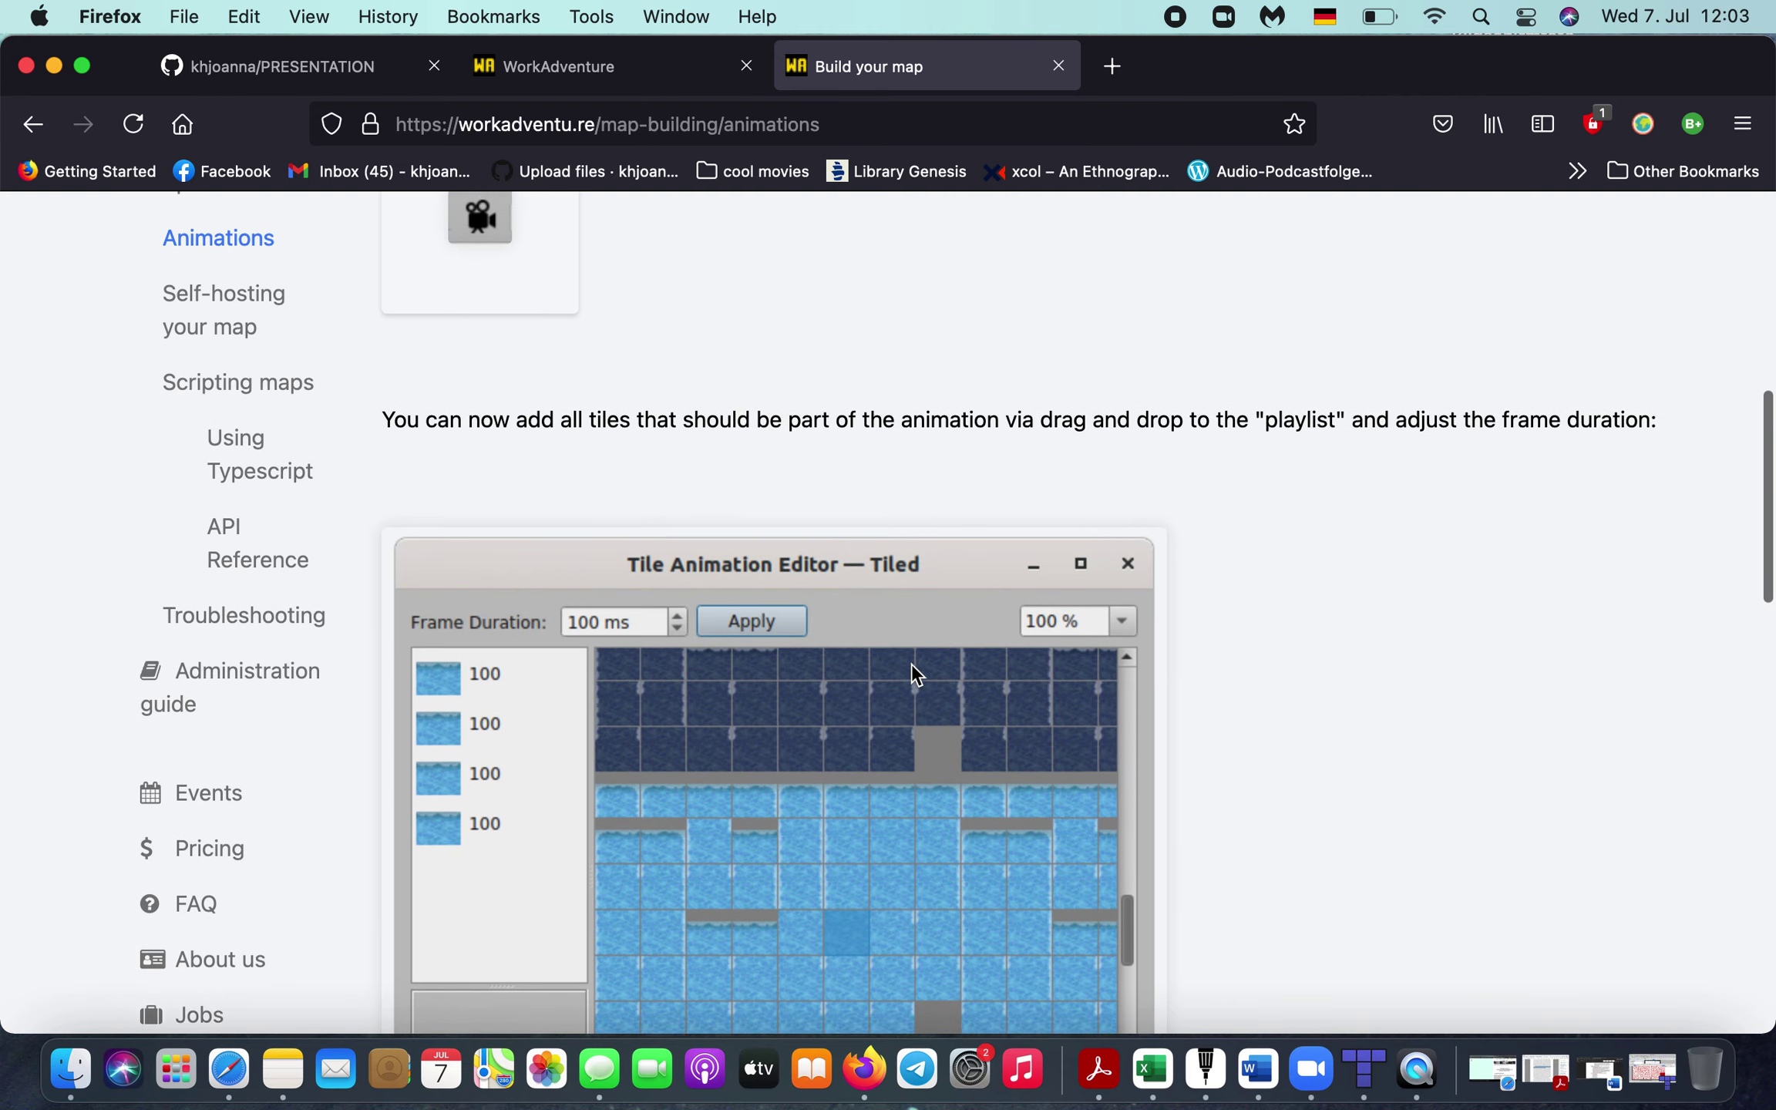
scroll(912, 675, "up", 5)
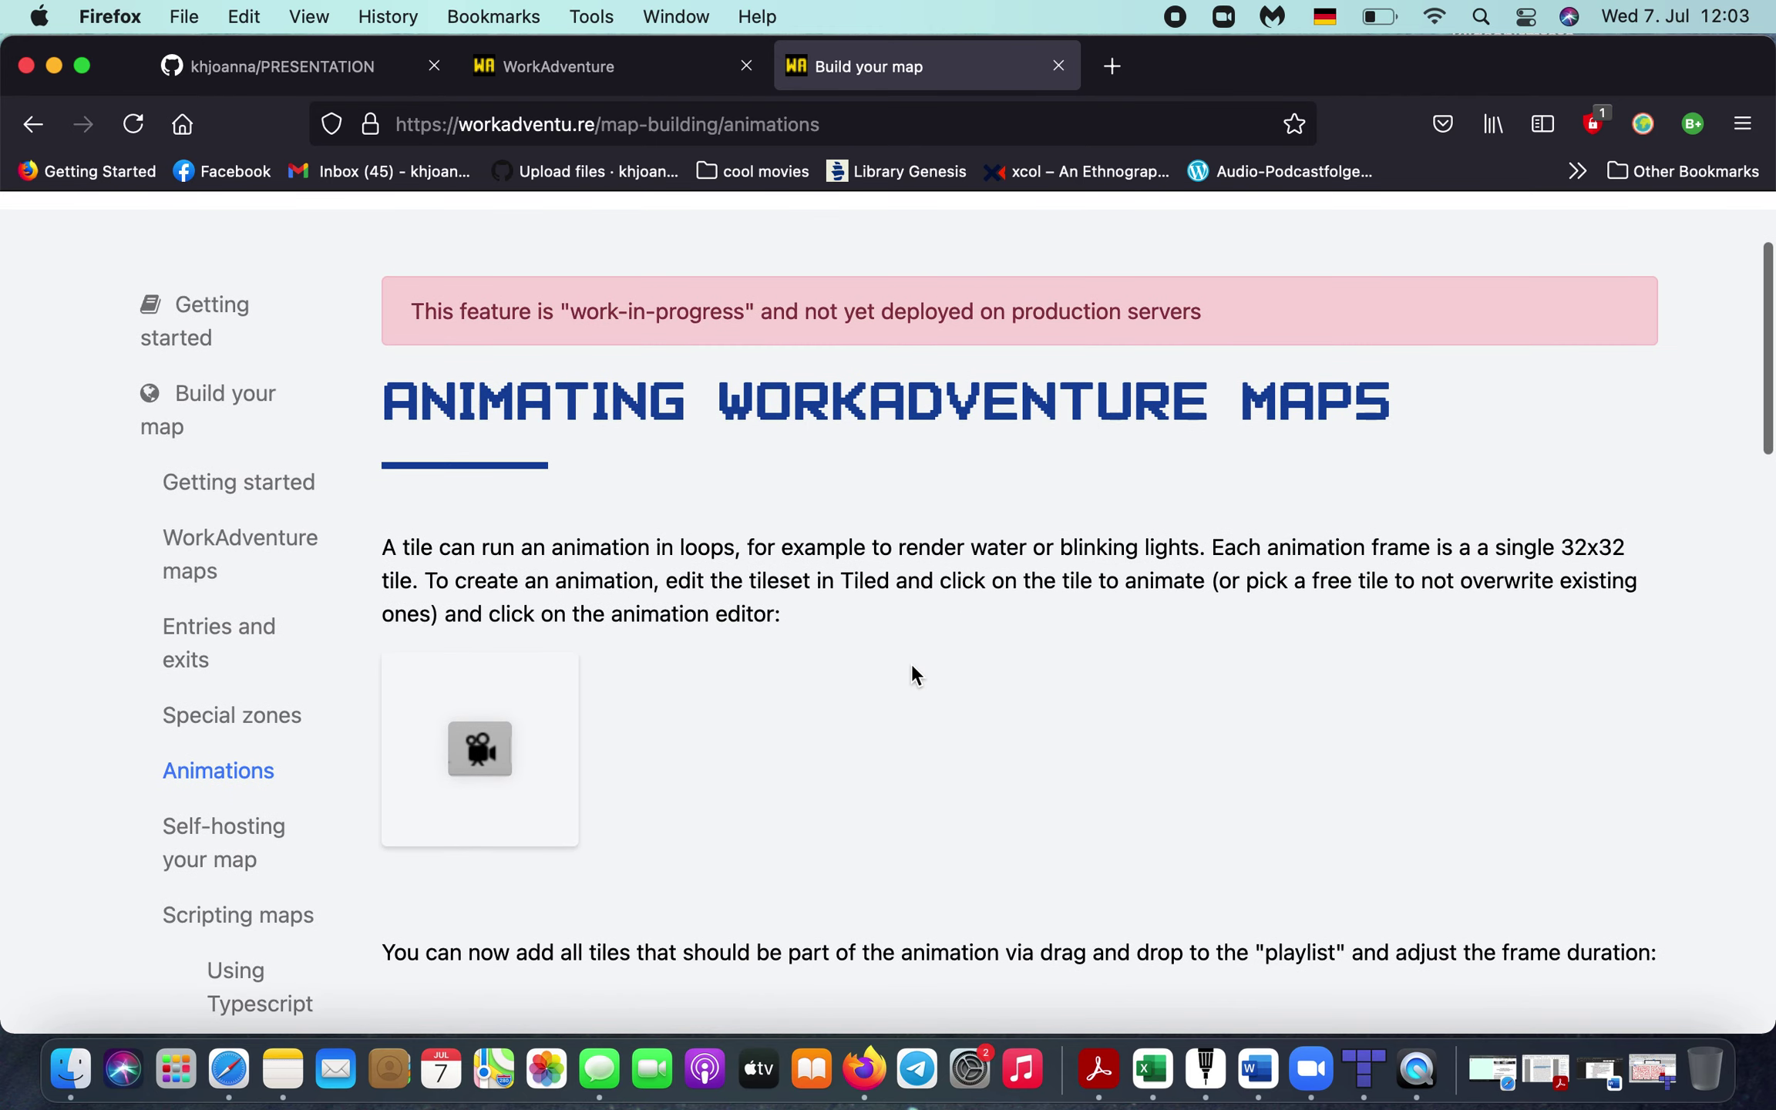